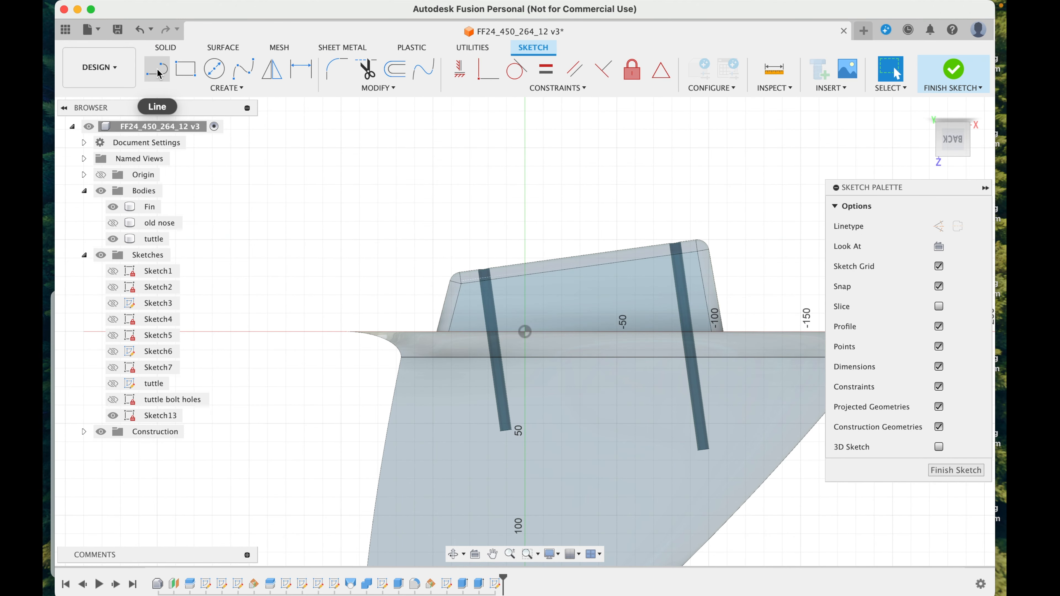
{"action": "left_click", "coordinate": [517, 276]}
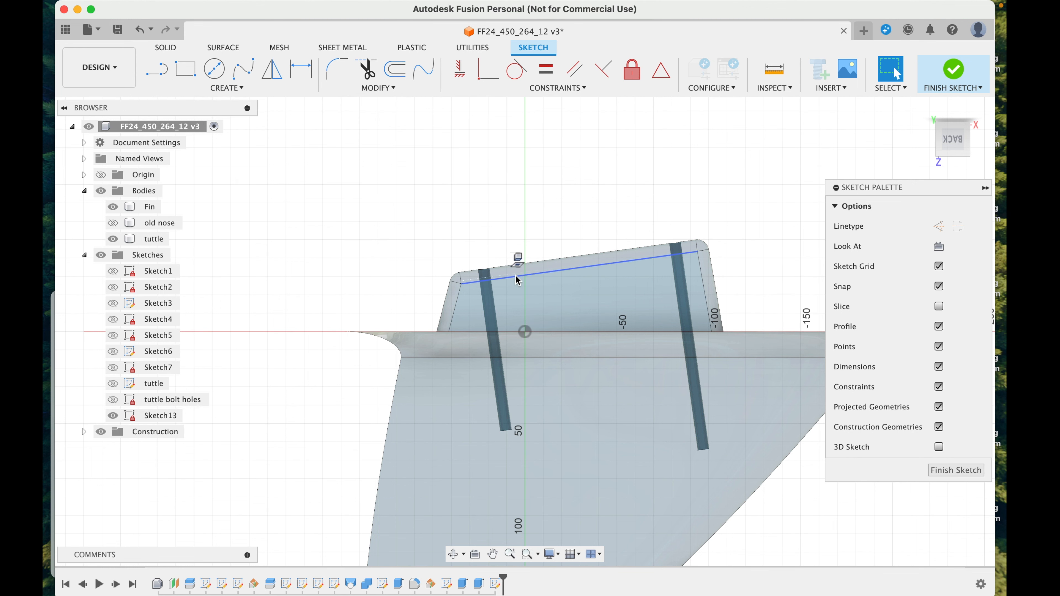
{"action": "key", "text": "p"}
{"action": "key", "text": "Escape"}
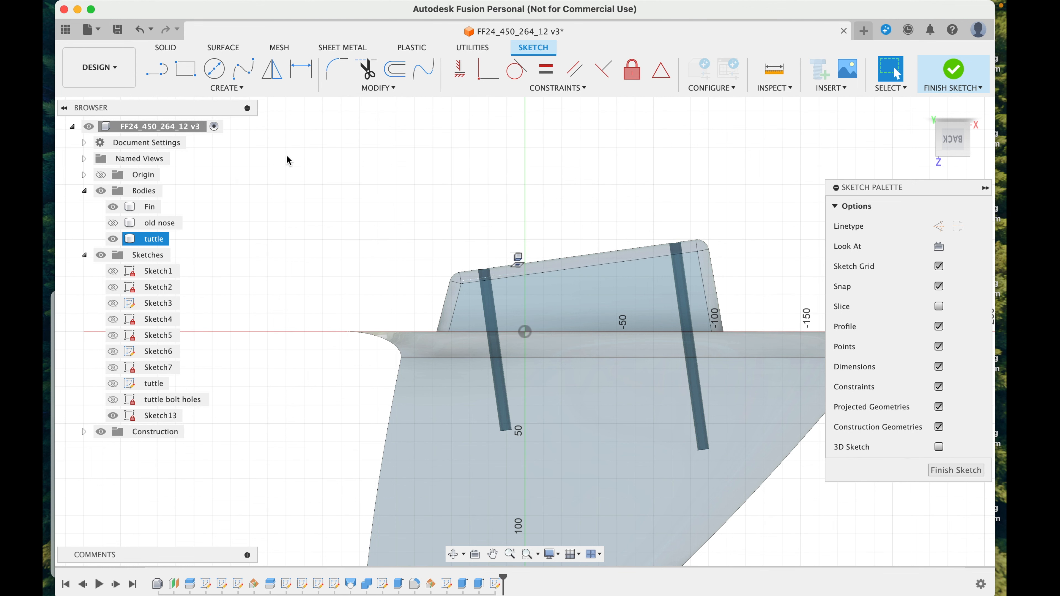
Step: Sketch a line about 33 mm long beside the shorter bolt hole, crossing the tuttle's sloped edge on its outer side, perpendicular to that edge
{"action": "left_click", "coordinate": [157, 69]}
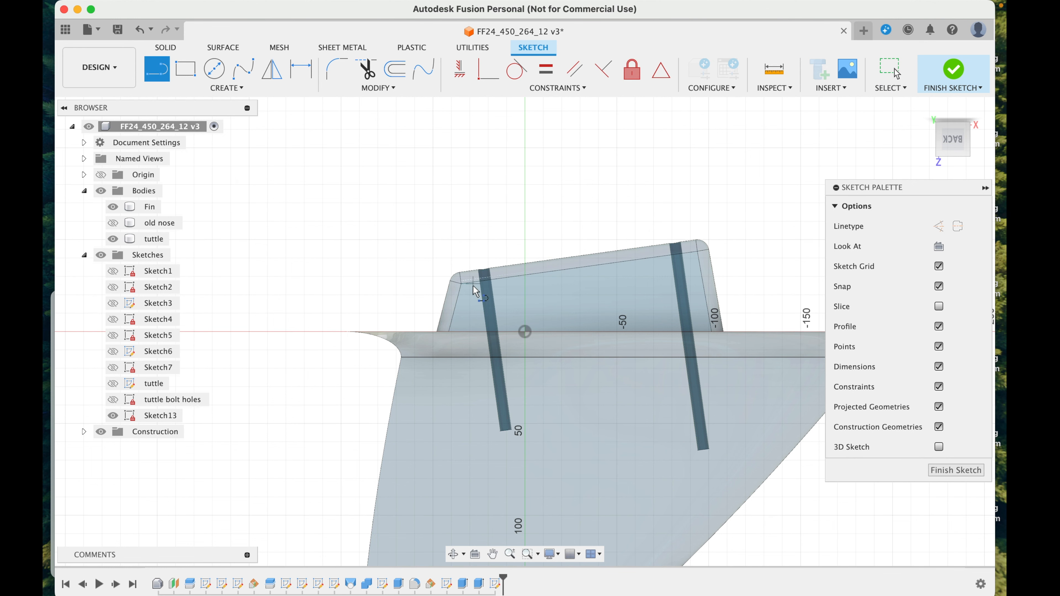
{"action": "left_click", "coordinate": [465, 252]}
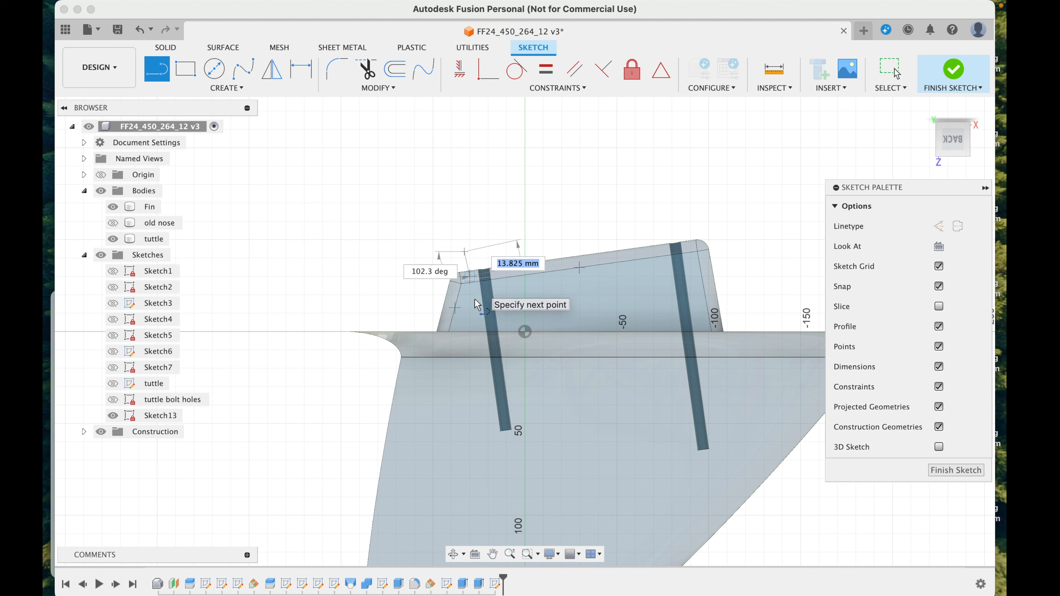
{"action": "left_click", "coordinate": [473, 311]}
{"action": "key", "text": "Escape"}
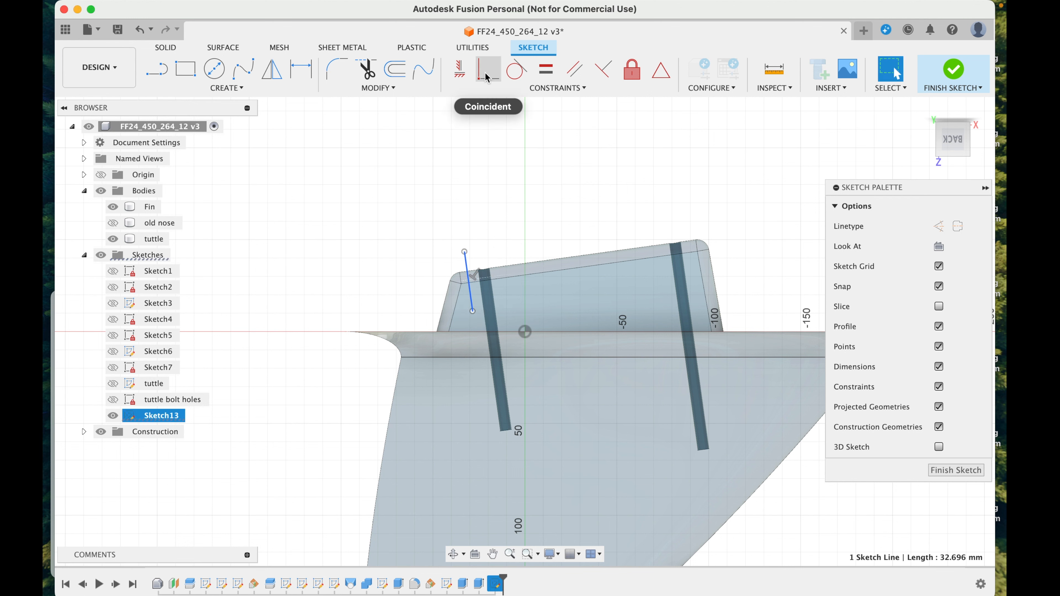
{"action": "left_click", "coordinate": [604, 70]}
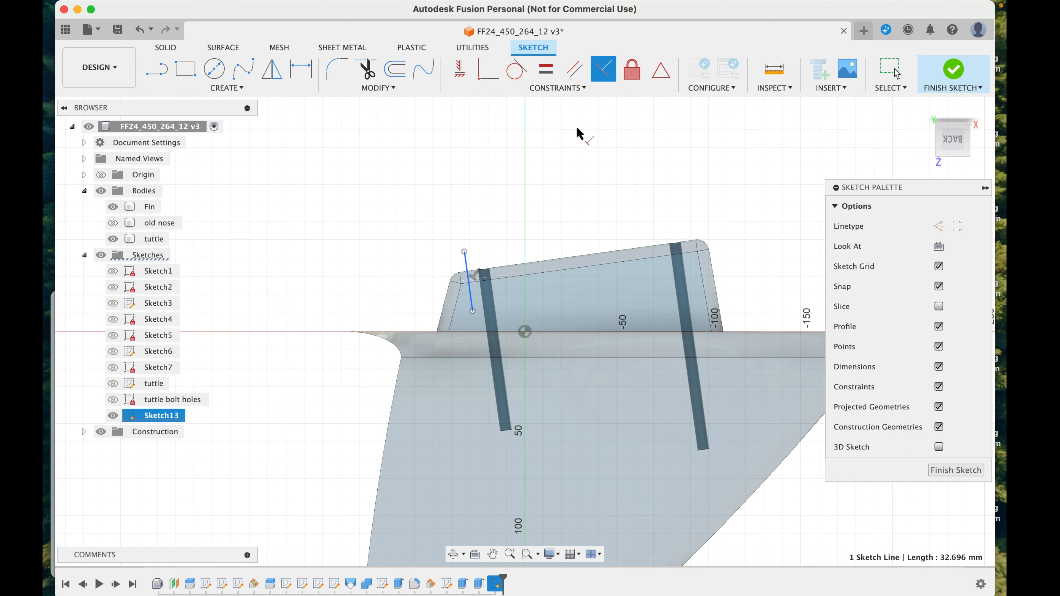
{"action": "left_click", "coordinate": [516, 284]}
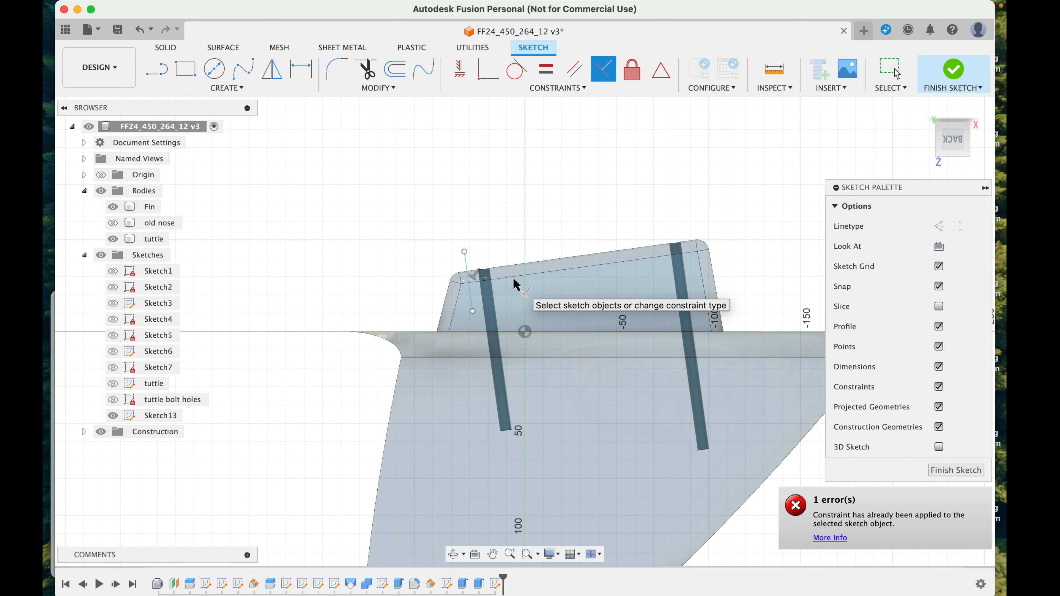
Step: Sketch a second line on the inner side of the shorter bolt hole, crossing the tuttle's sloped edge and perpendicular to it
{"action": "key", "text": "l"}
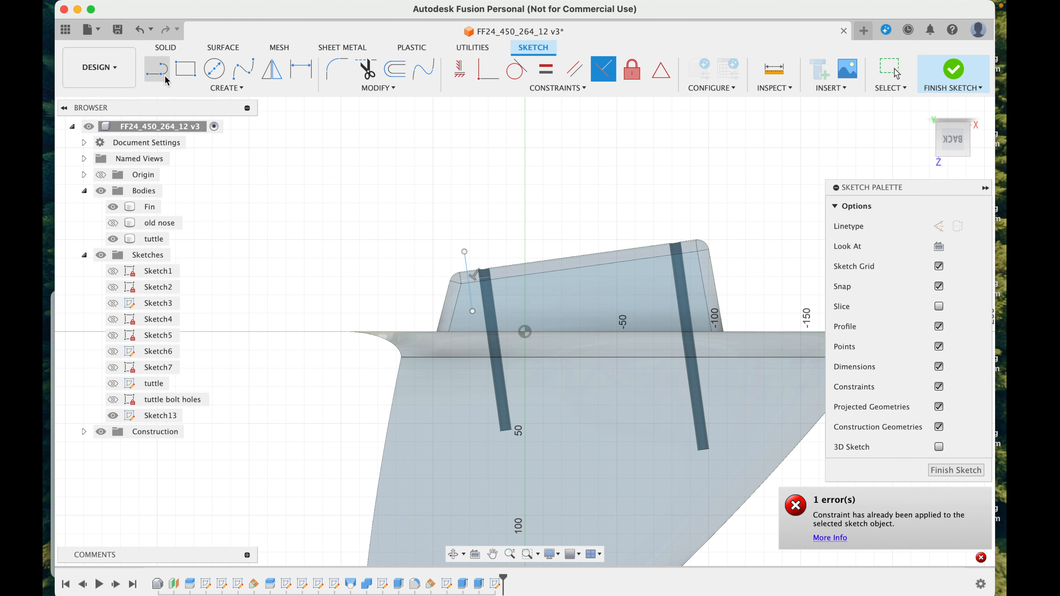
{"action": "left_click", "coordinate": [501, 247]}
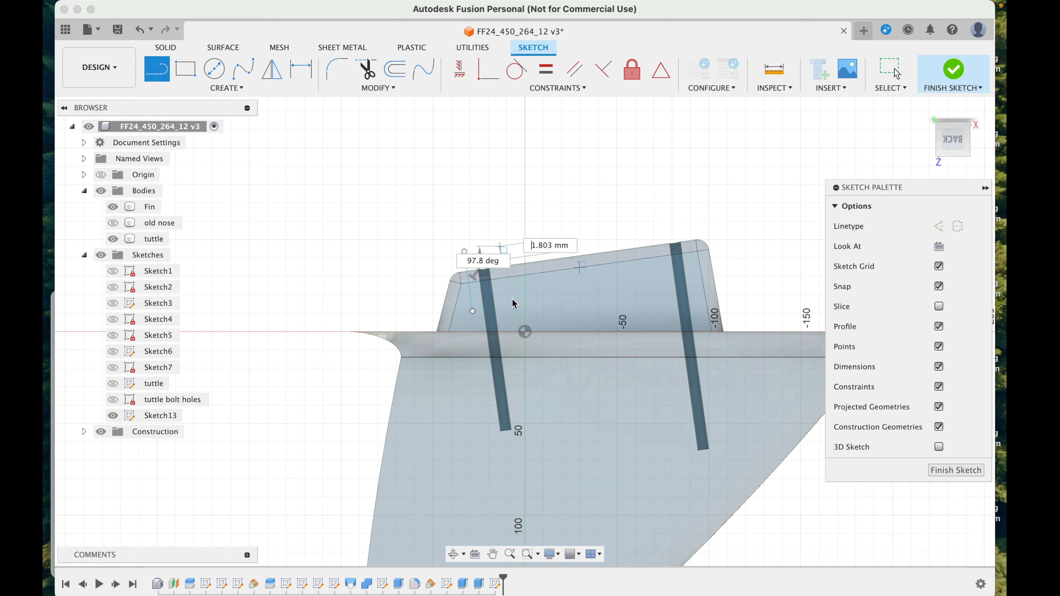
{"action": "left_click", "coordinate": [510, 302]}
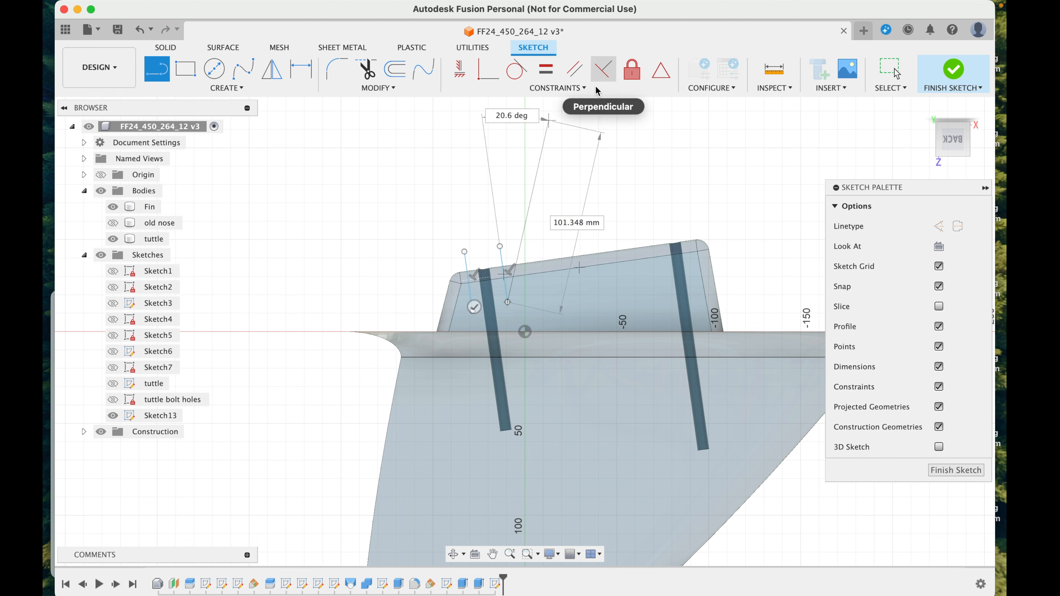
{"action": "left_click", "coordinate": [603, 69]}
{"action": "left_click", "coordinate": [503, 268]}
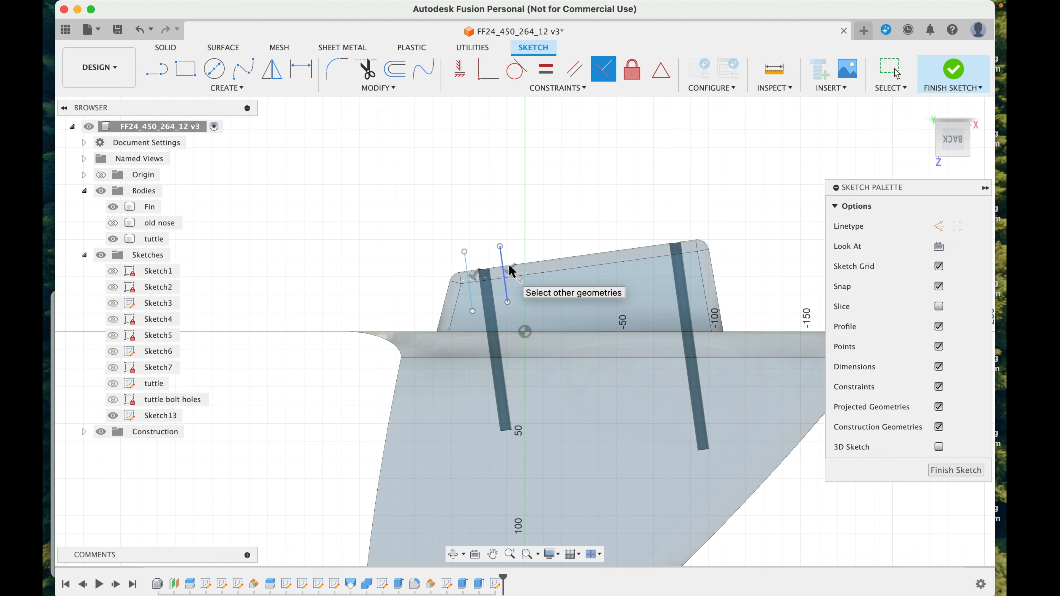
{"action": "left_click", "coordinate": [537, 272]}
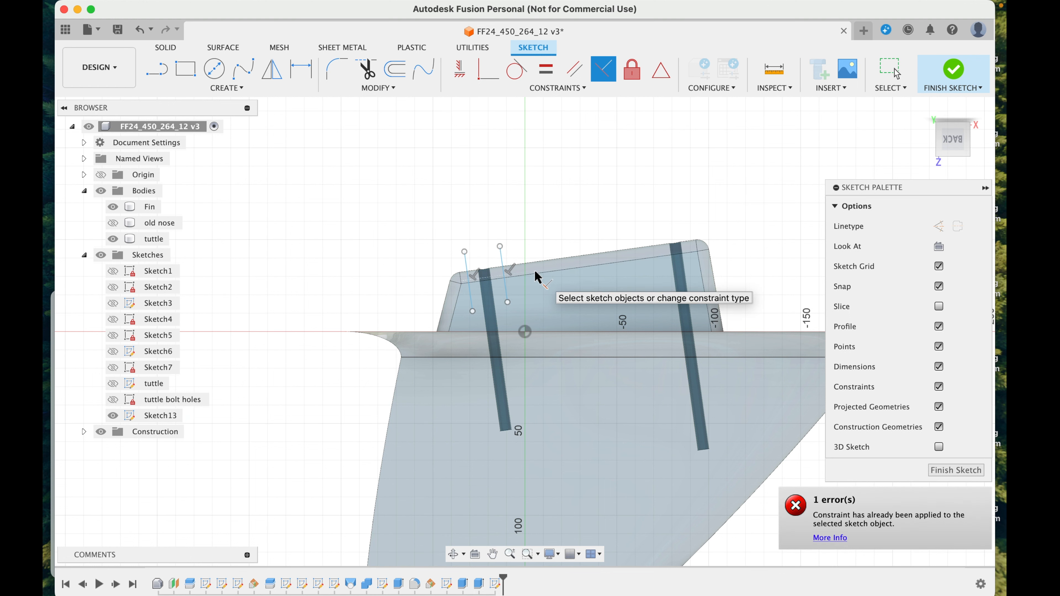
{"action": "key", "text": "Escape"}
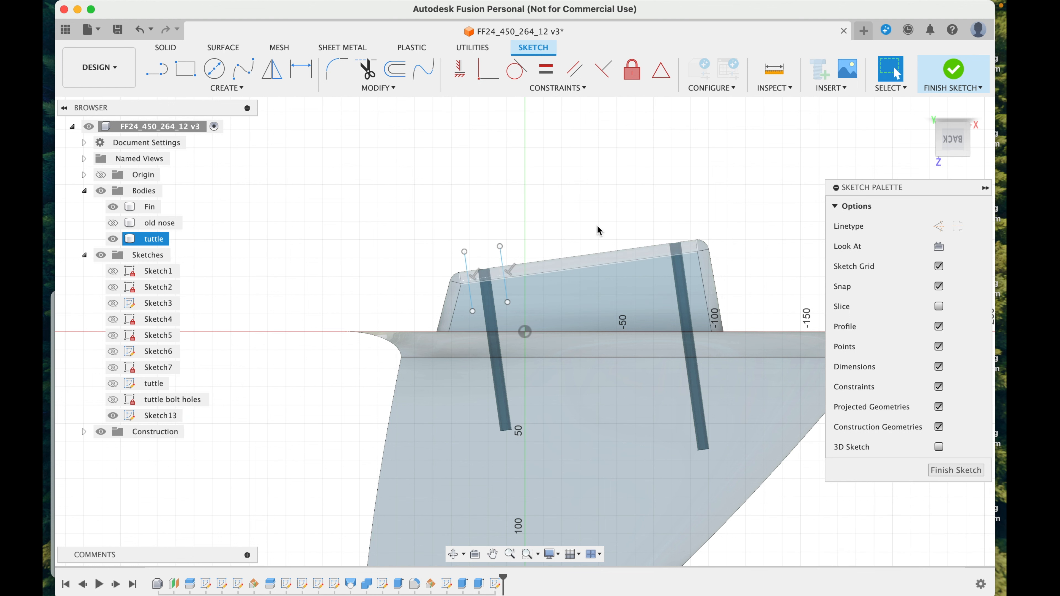
Step: Sketch a line about 27 mm long on the outer side of the longer bolt hole and constrain it perpendicular to the tuttle's sloped edge
{"action": "left_click", "coordinate": [157, 69]}
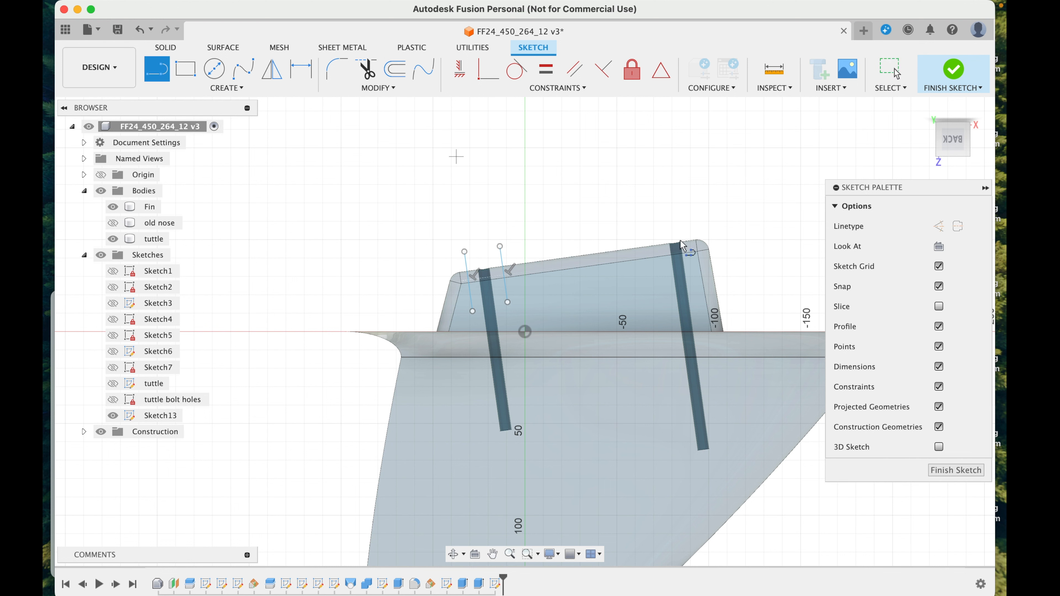
{"action": "left_click", "coordinate": [686, 224]}
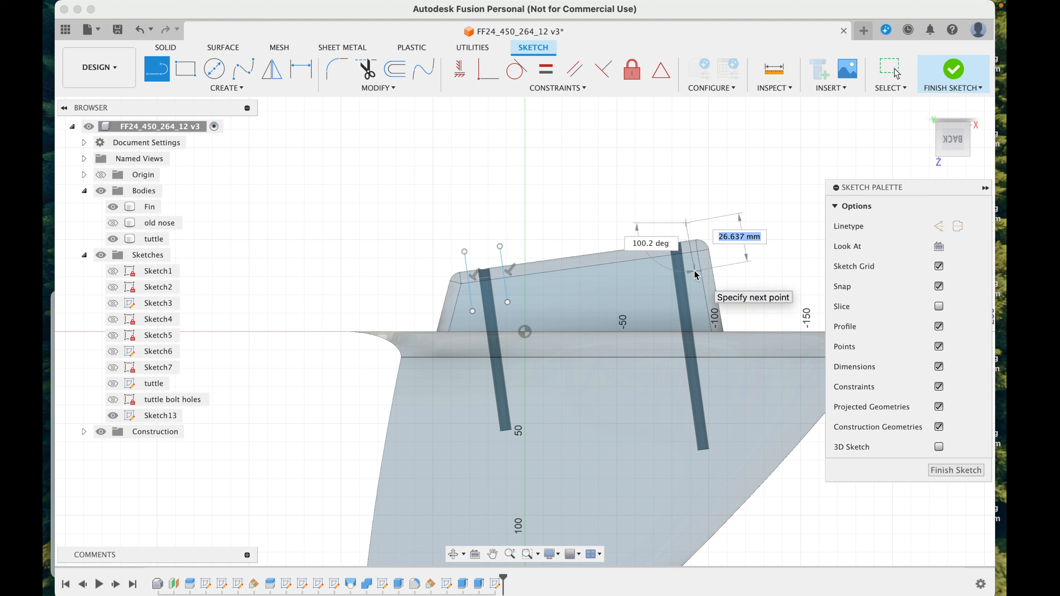
{"action": "left_click", "coordinate": [694, 272]}
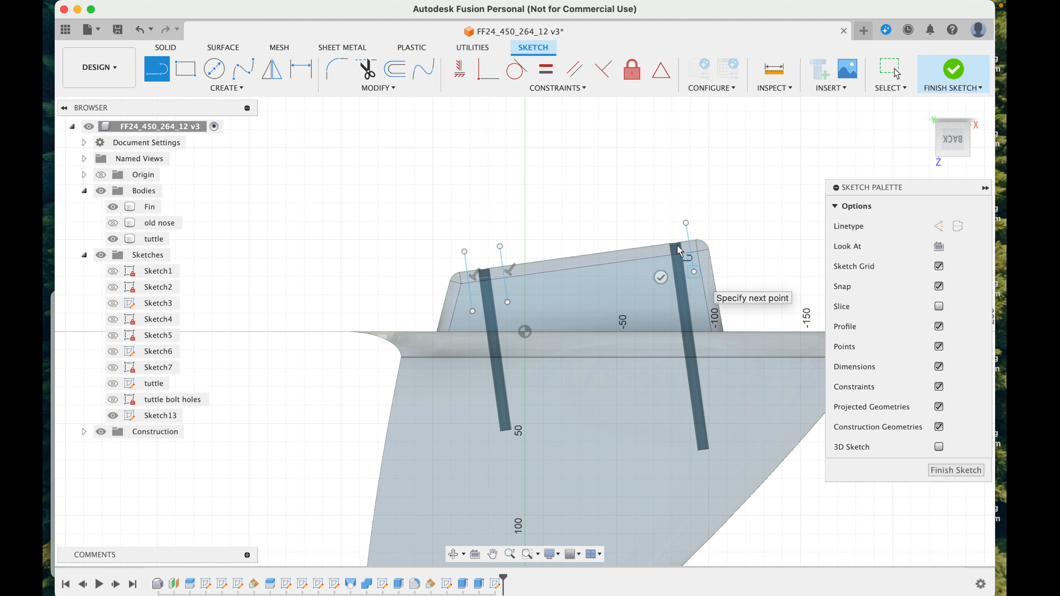
{"action": "left_click", "coordinate": [603, 69]}
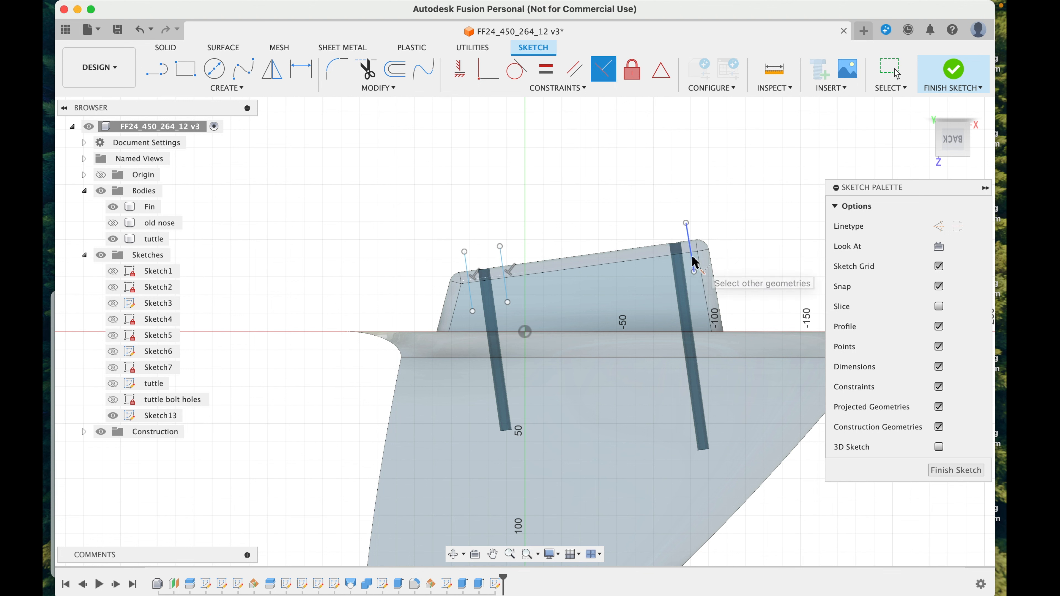
{"action": "left_click", "coordinate": [694, 267]}
{"action": "left_click", "coordinate": [652, 260]}
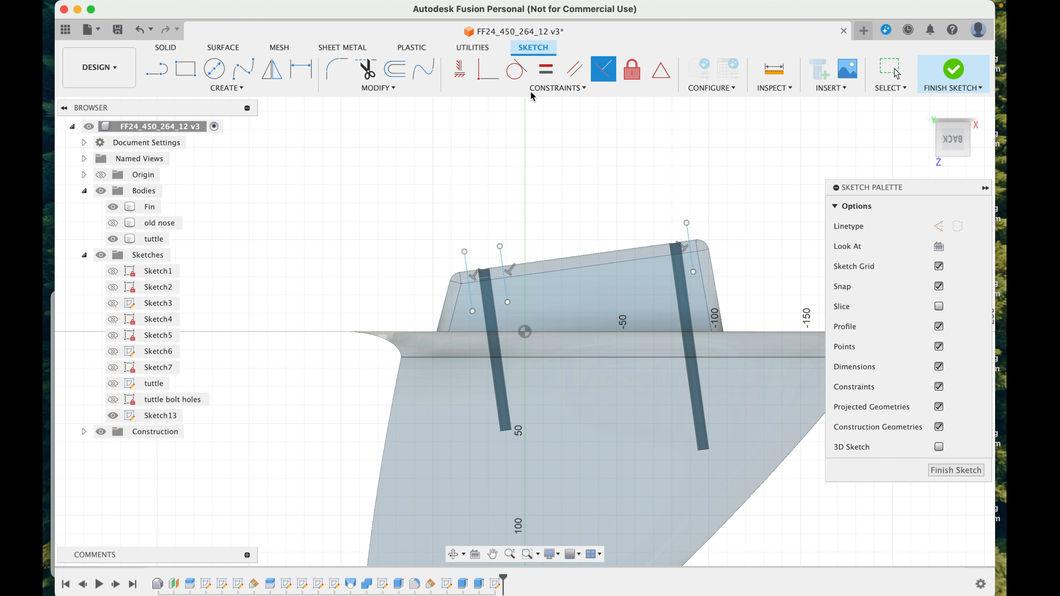
Step: Sketch a line on the inner side of the longer bolt hole, crossing the tuttle's sloped edge and perpendicular to it
{"action": "left_click", "coordinate": [157, 69]}
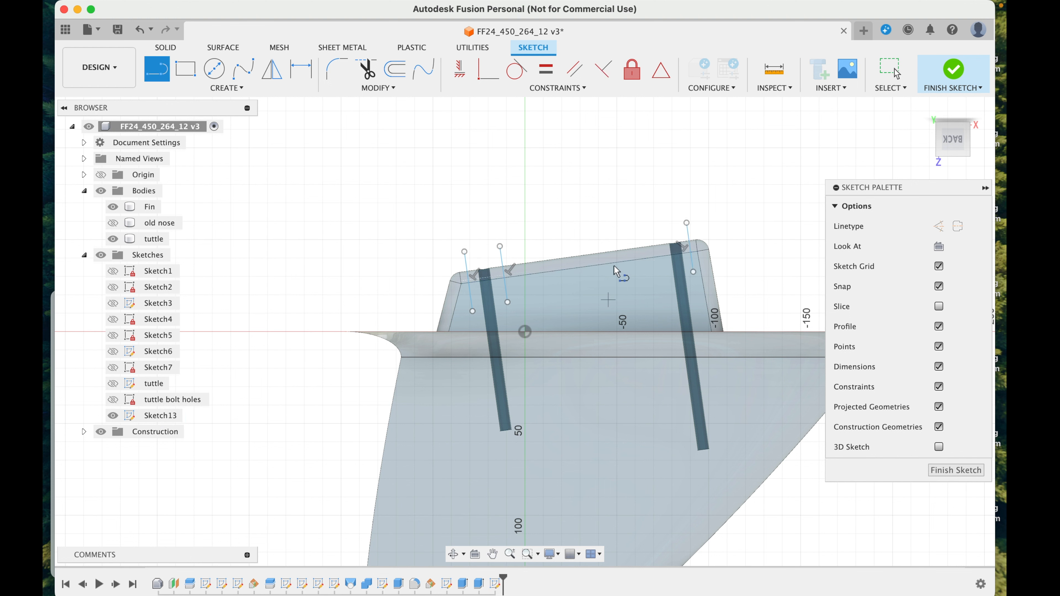
{"action": "left_click", "coordinate": [655, 228]}
{"action": "left_click", "coordinate": [664, 300]}
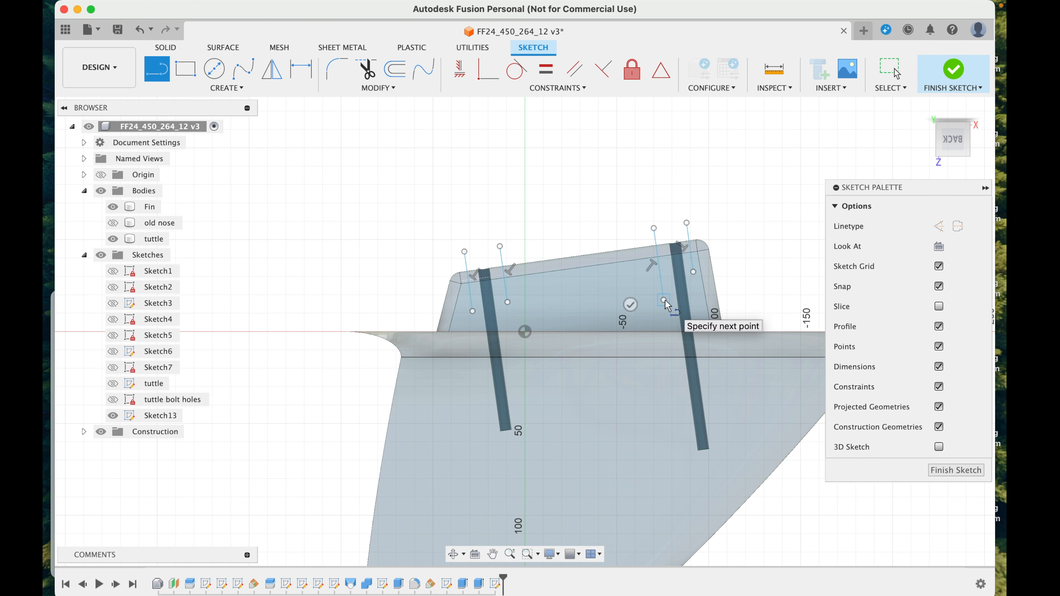
{"action": "left_click", "coordinate": [603, 69]}
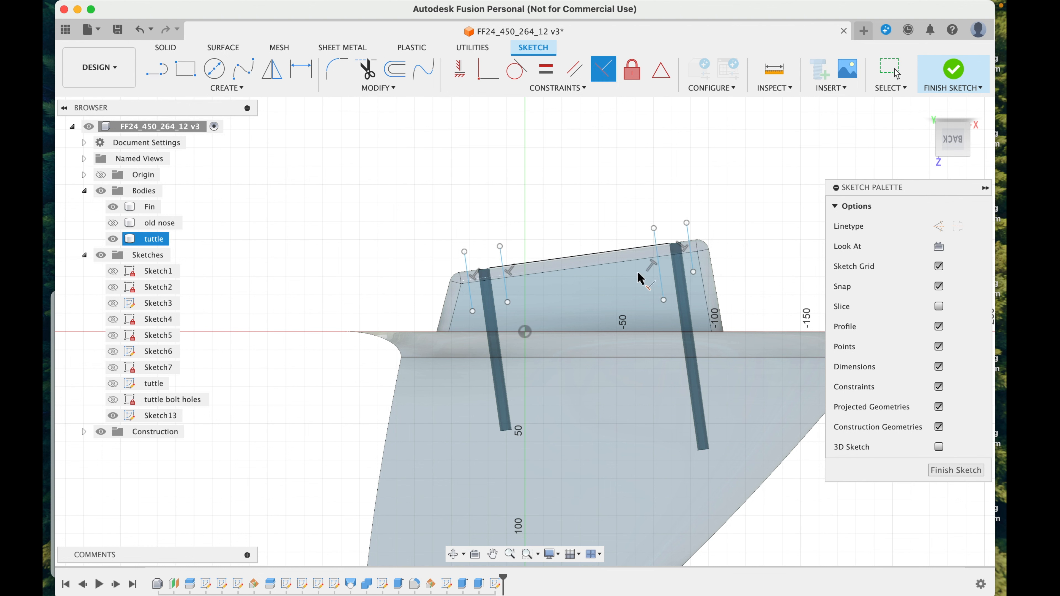
{"action": "left_click", "coordinate": [640, 263]}
{"action": "left_click", "coordinate": [656, 243]}
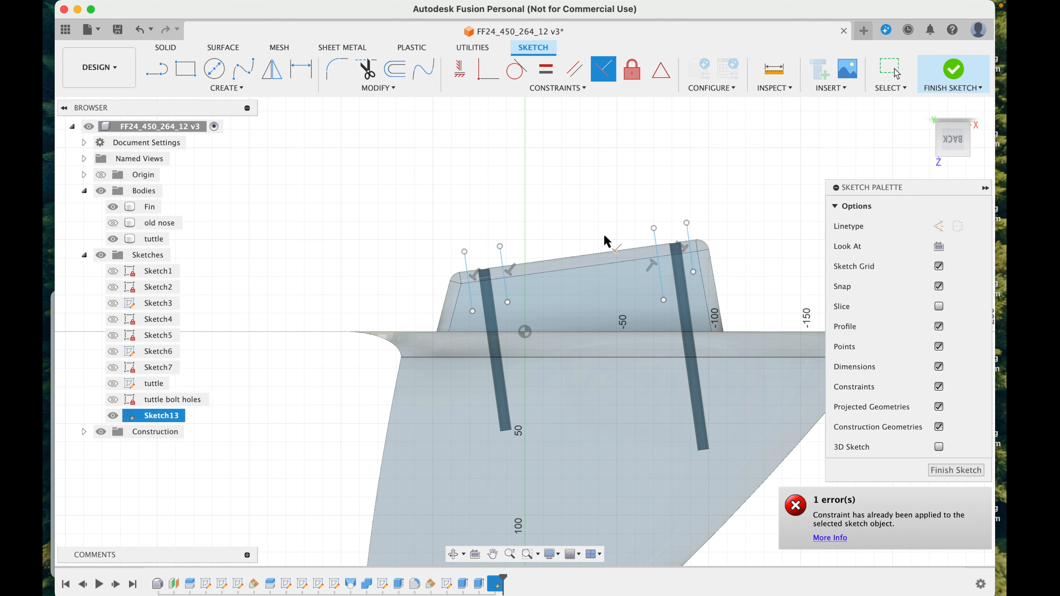
Step: Connect each pair of perpendicular lines with a cross line inside the tuttle, one across each bolt hole
{"action": "left_click", "coordinate": [167, 73]}
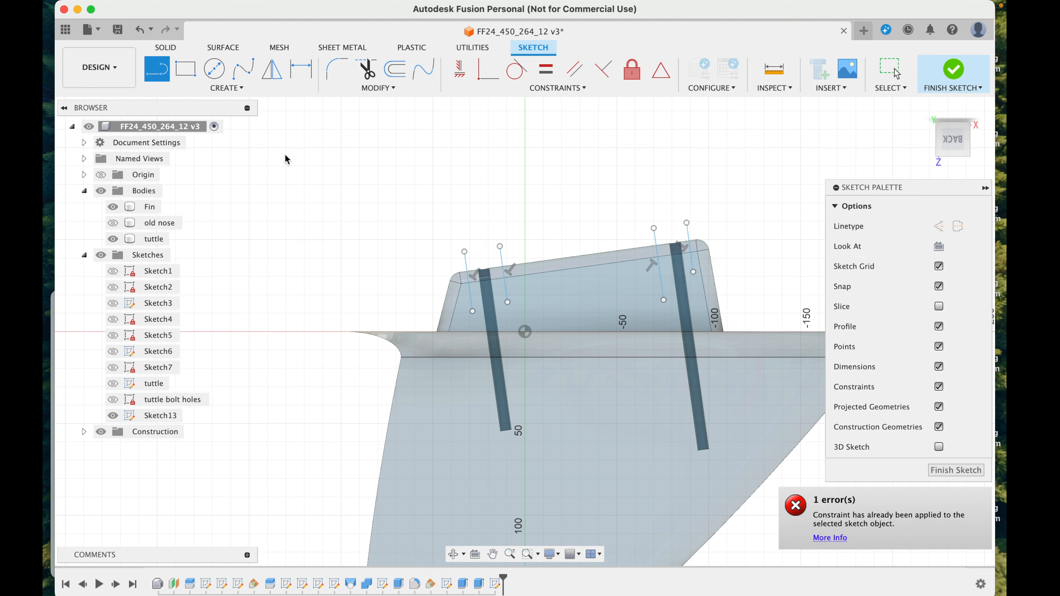
{"action": "left_click", "coordinate": [472, 295]}
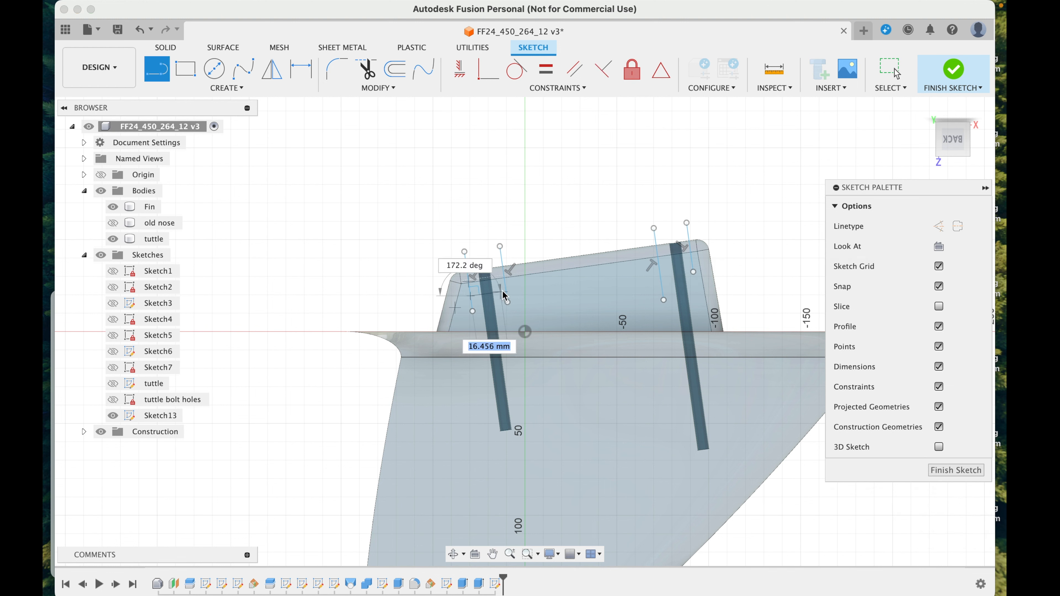
{"action": "left_click", "coordinate": [506, 292]}
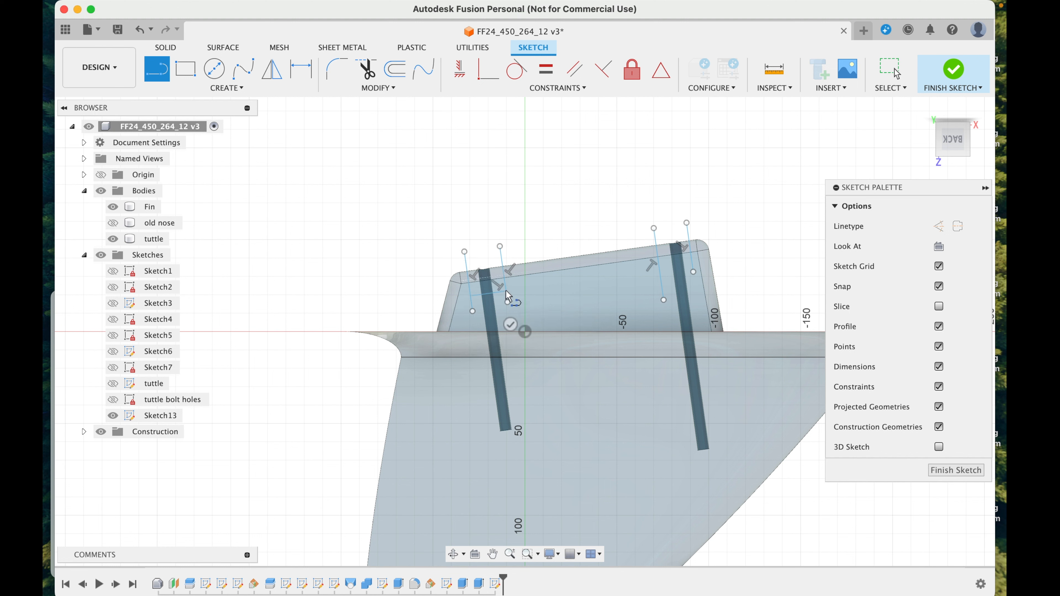
{"action": "left_click", "coordinate": [660, 272]}
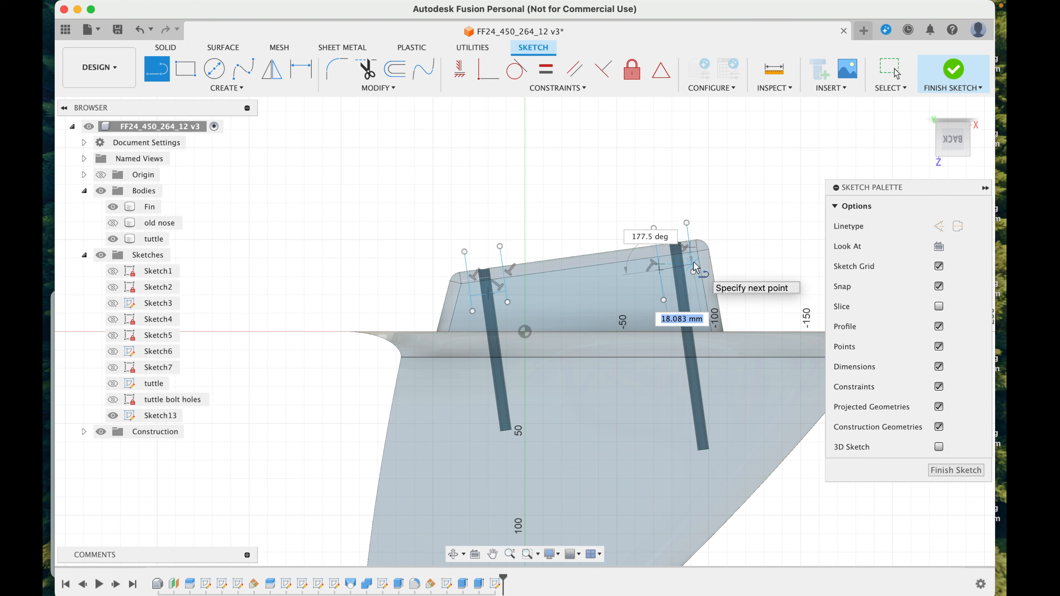
{"action": "left_click", "coordinate": [694, 267]}
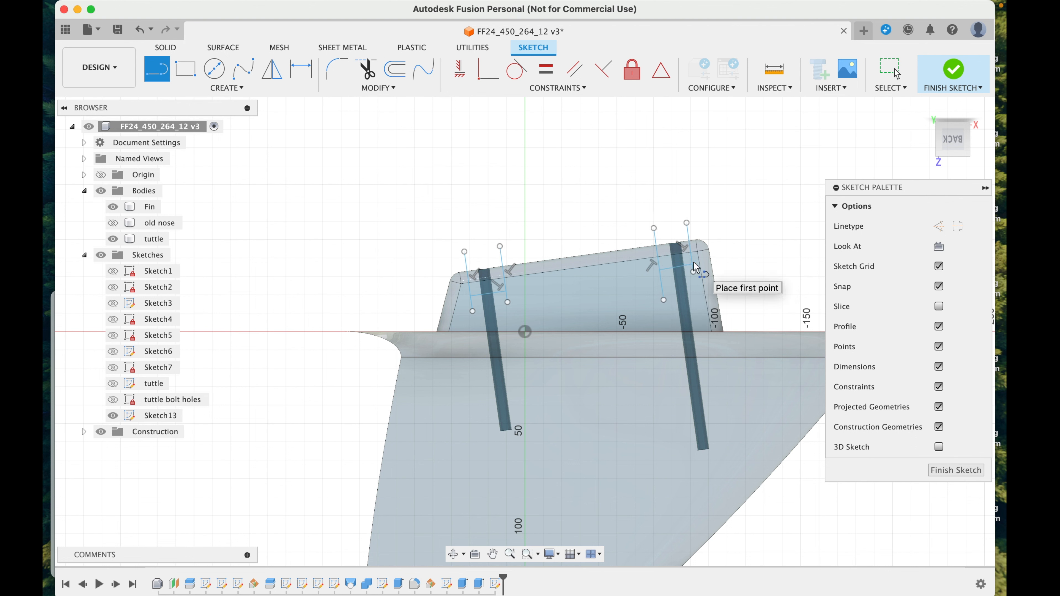
Step: Close both box profiles by joining the lines' outer endpoints beyond the tuttle's sloped edge, and finish the sketch
{"action": "left_click", "coordinate": [465, 252]}
{"action": "left_click", "coordinate": [500, 247]}
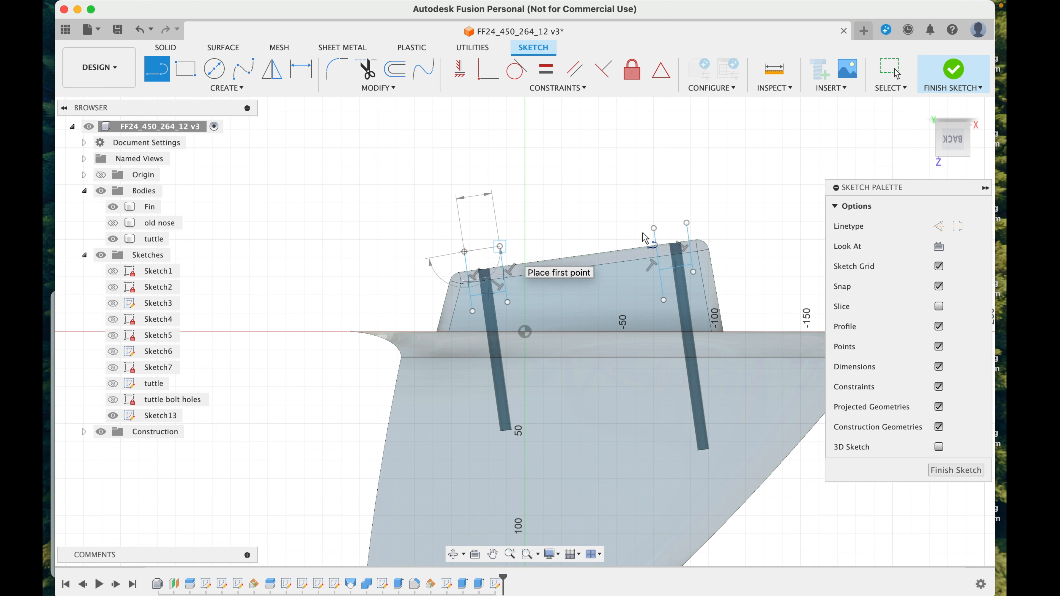
{"action": "left_click", "coordinate": [654, 229]}
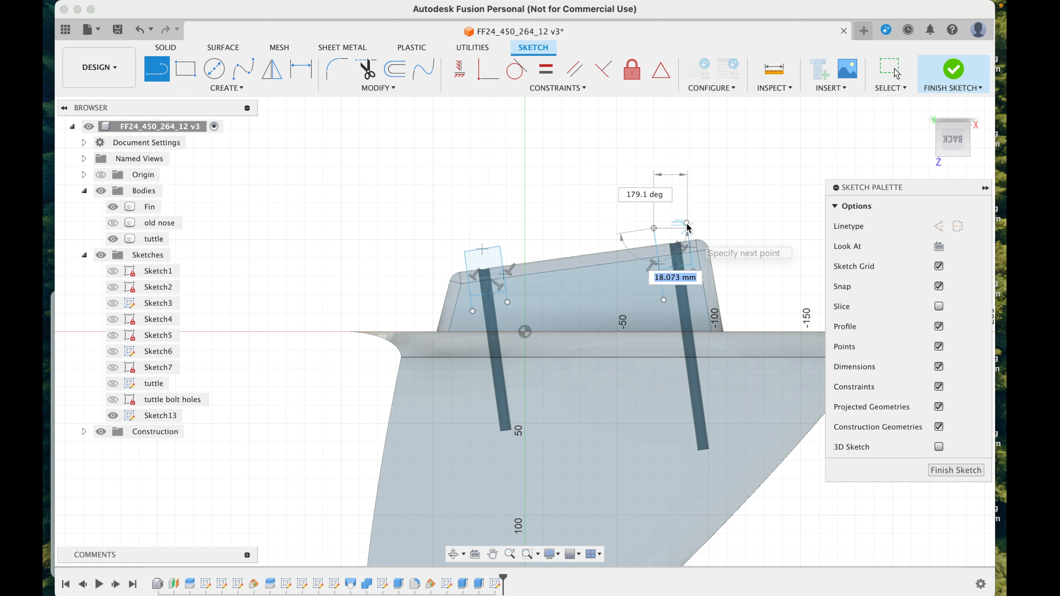
{"action": "left_click", "coordinate": [687, 223]}
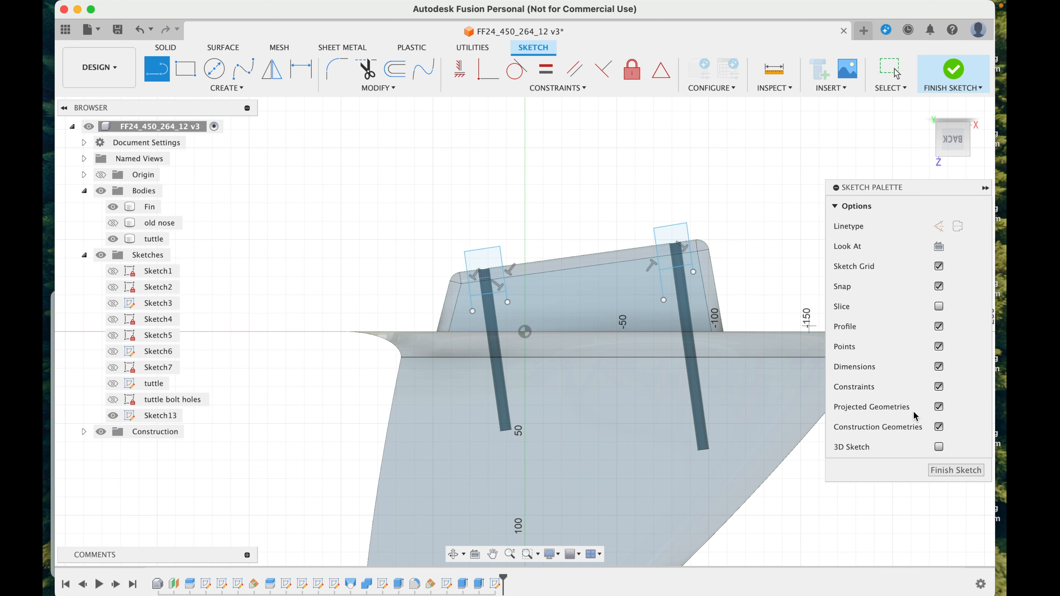
{"action": "left_click", "coordinate": [948, 475]}
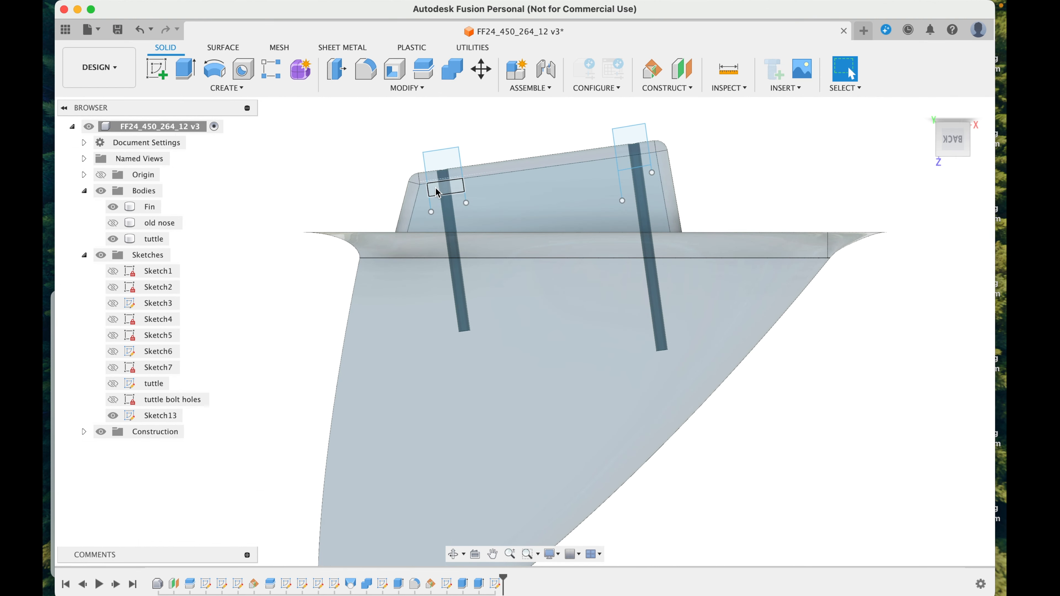
Step: Extrude the four profile regions of both boxes around the bolt hole ends by -60 mm as a cut
{"action": "left_click", "coordinate": [437, 192]}
{"action": "left_click", "coordinate": [440, 161], "text": "shift"}
{"action": "left_click", "coordinate": [638, 134], "text": "shift"}
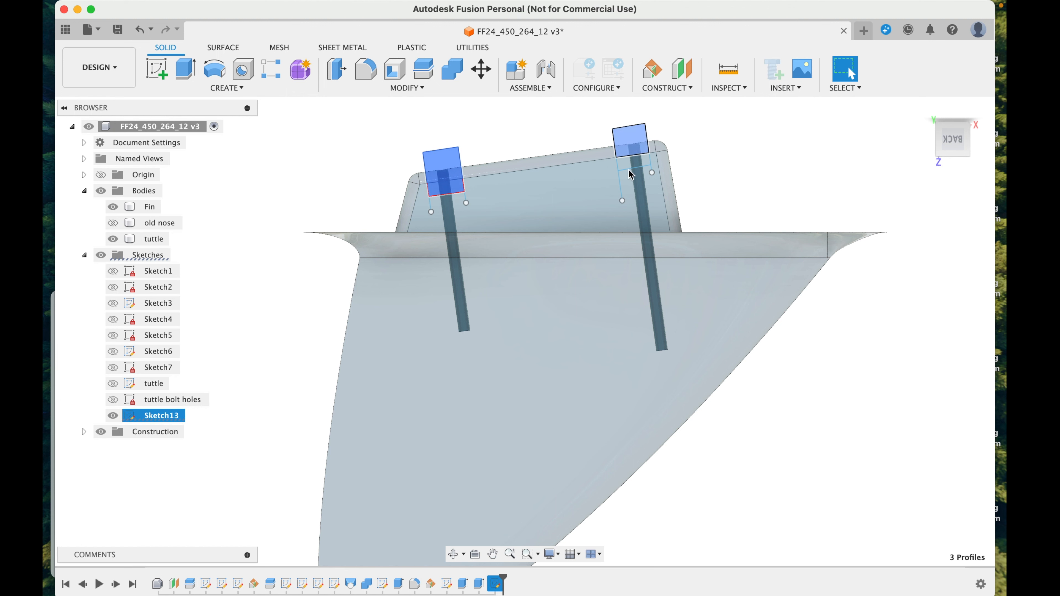
{"action": "key", "text": "e"}
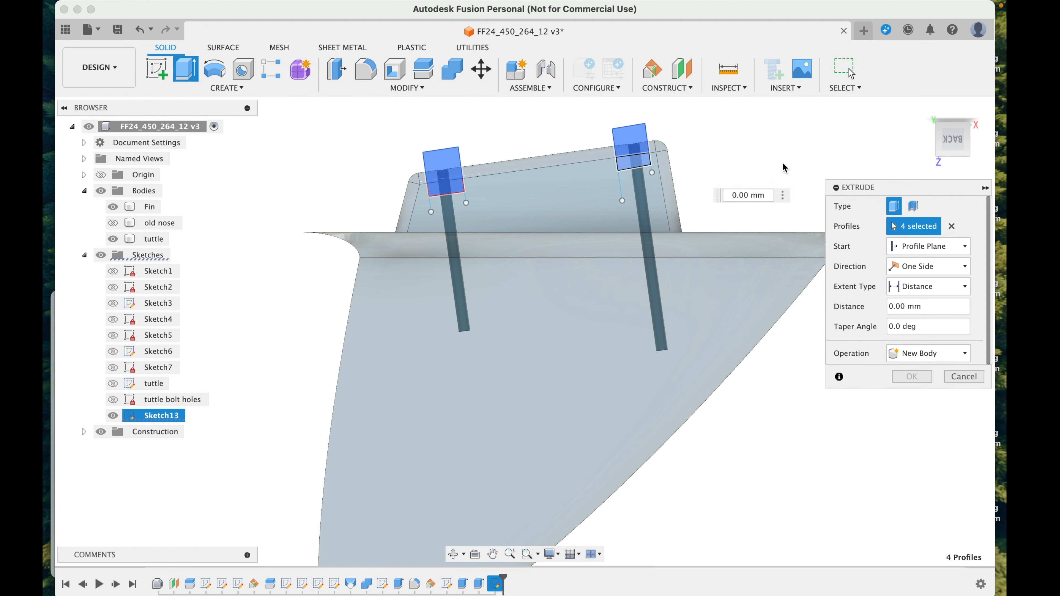
{"action": "left_click", "coordinate": [922, 107]}
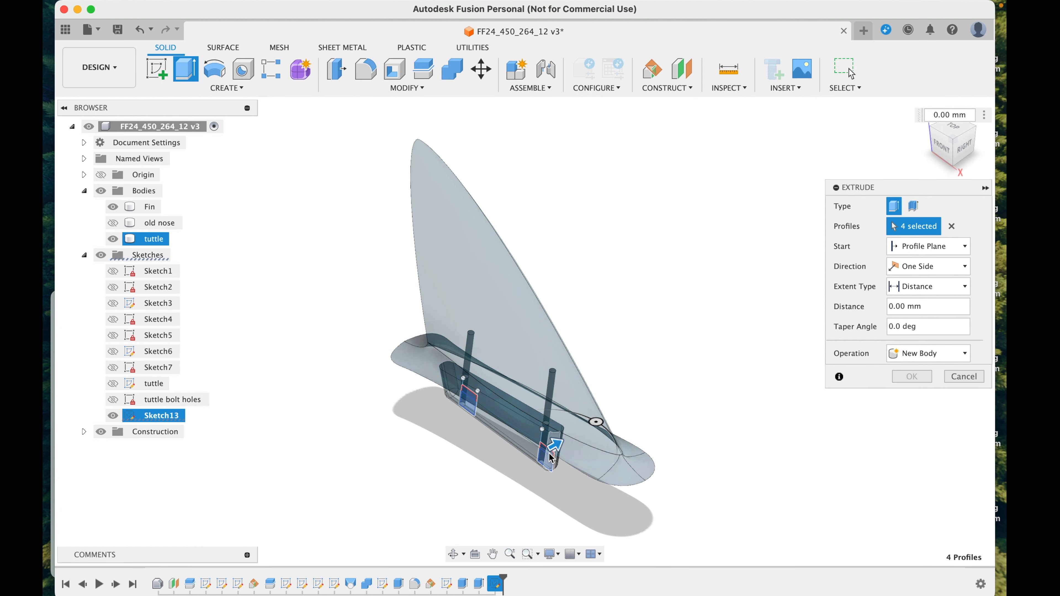
{"action": "left_click_drag", "start_coordinate": [555, 445], "coordinate": [510, 473]}
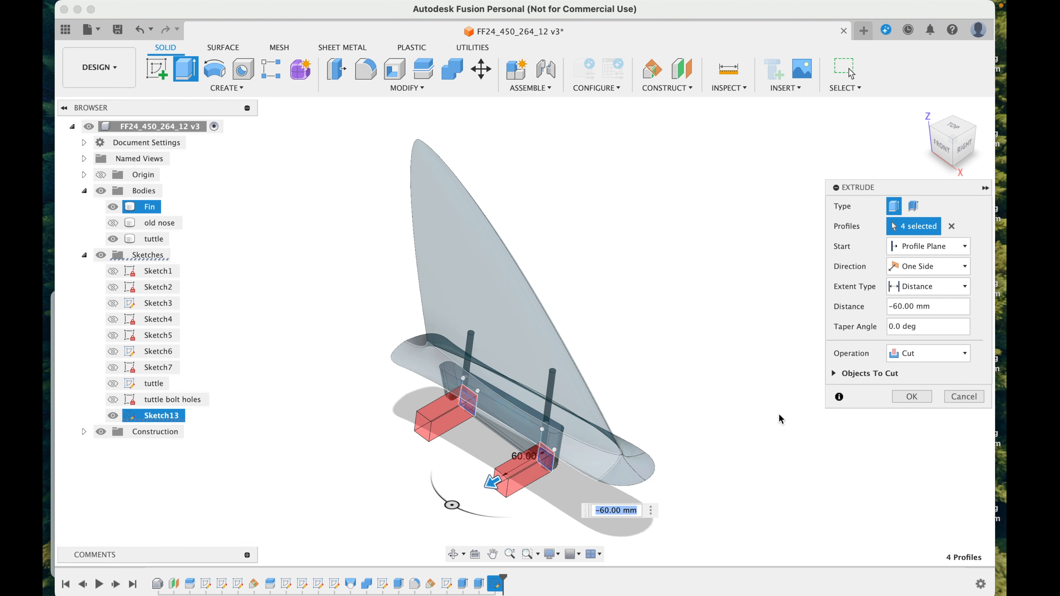
{"action": "left_click", "coordinate": [908, 397]}
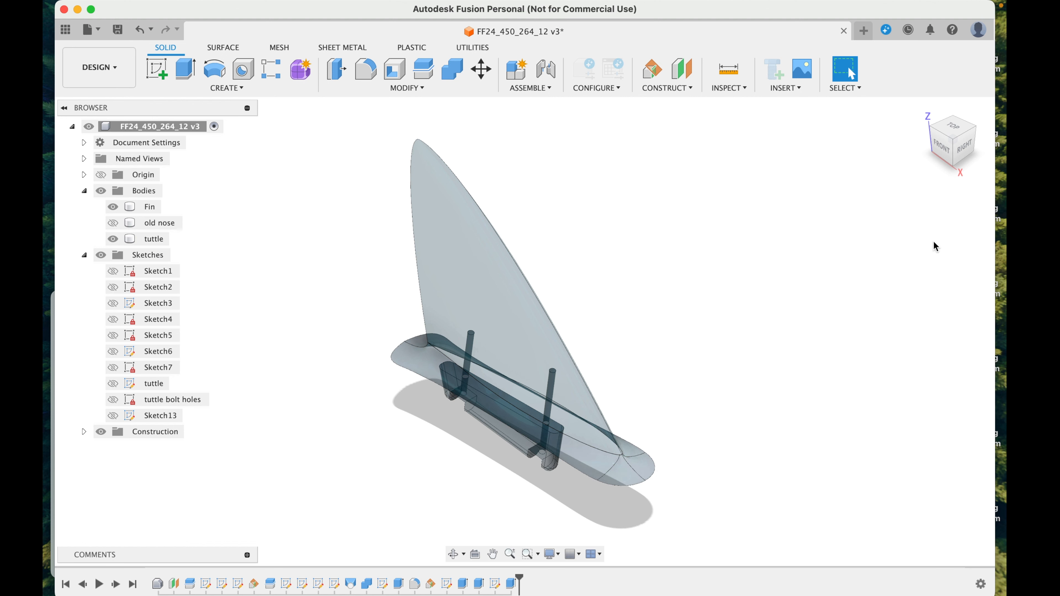
Step: Examine the notches cut into the tuttle and how the bolt holes continue from them into the fin
{"action": "mouse_move", "coordinate": [939, 143]}
{"action": "left_mouse_down"}
{"action": "mouse_move", "coordinate": [782, 60]}
{"action": "mouse_move", "coordinate": [751, 56]}
{"action": "mouse_move", "coordinate": [871, 177]}
{"action": "mouse_move", "coordinate": [957, 161]}
{"action": "left_mouse_up"}
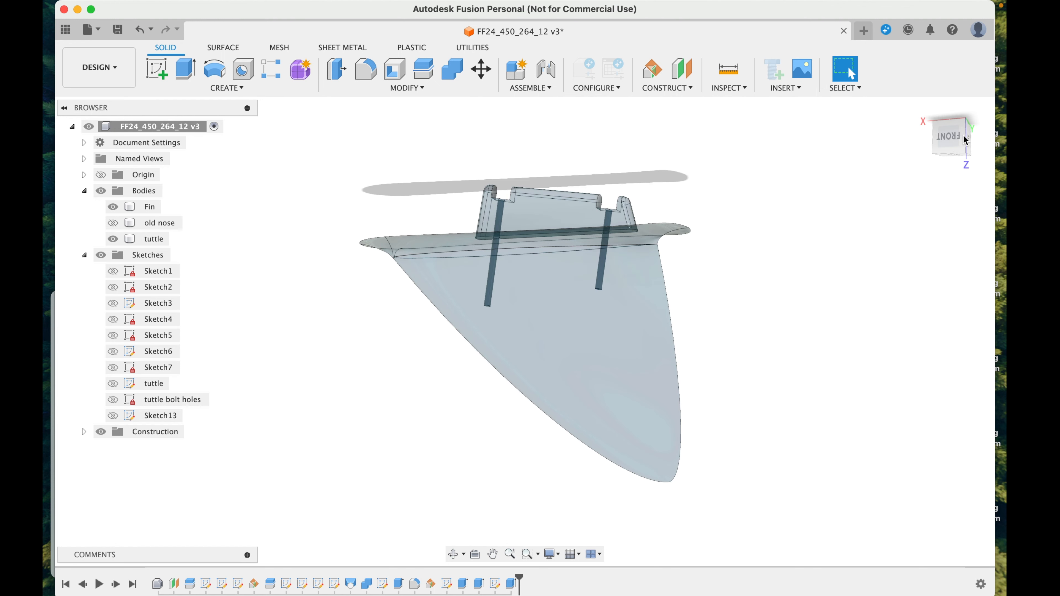
{"action": "left_click_drag", "start_coordinate": [951, 134], "coordinate": [931, 150]}
{"action": "left_click", "coordinate": [610, 217]}
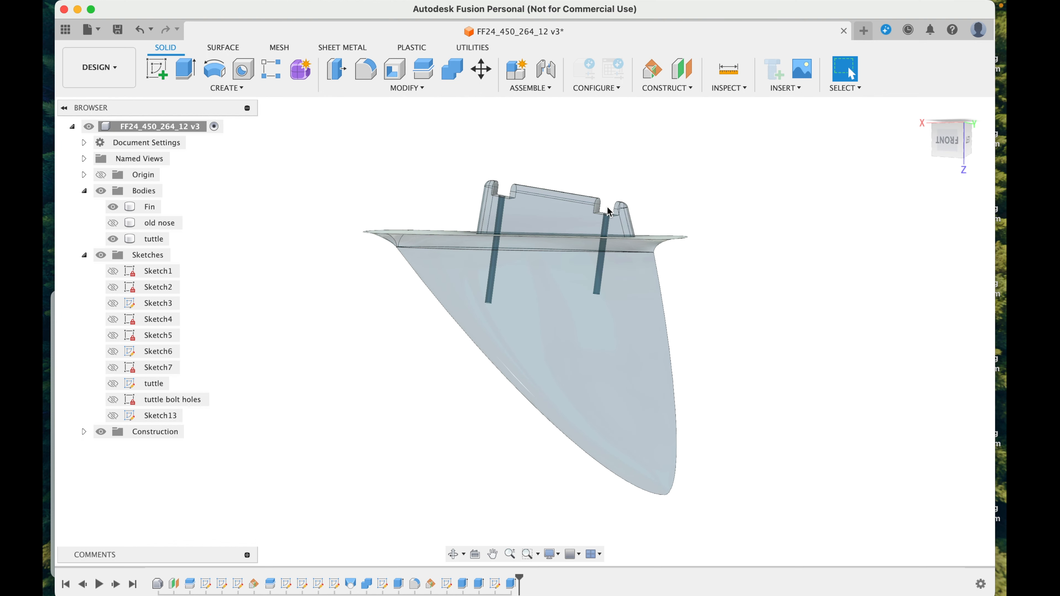
{"action": "left_click", "coordinate": [608, 213]}
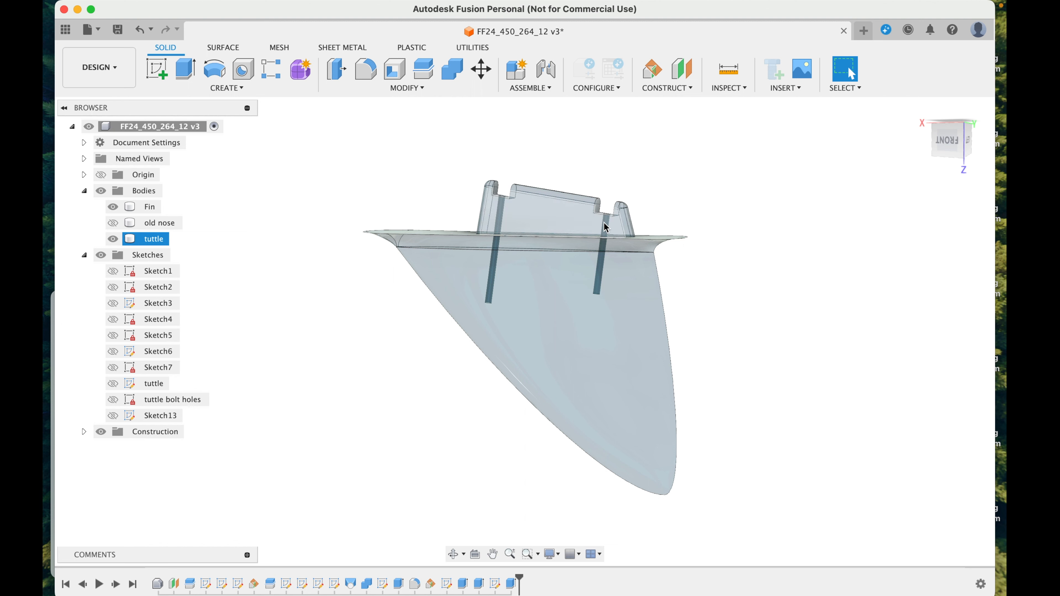
{"action": "left_click", "coordinate": [602, 282]}
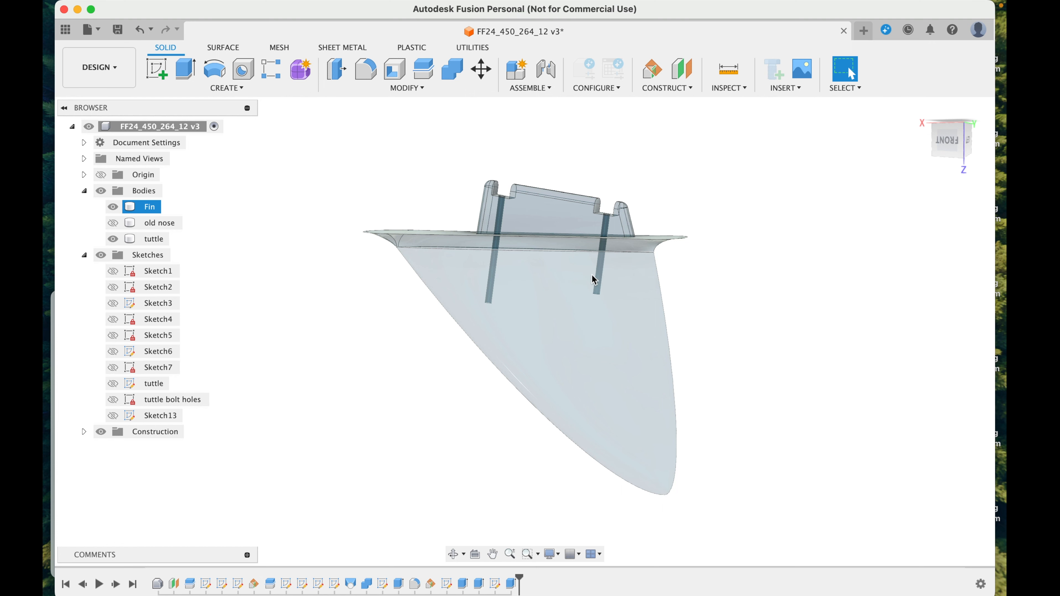
{"action": "left_click", "coordinate": [605, 218]}
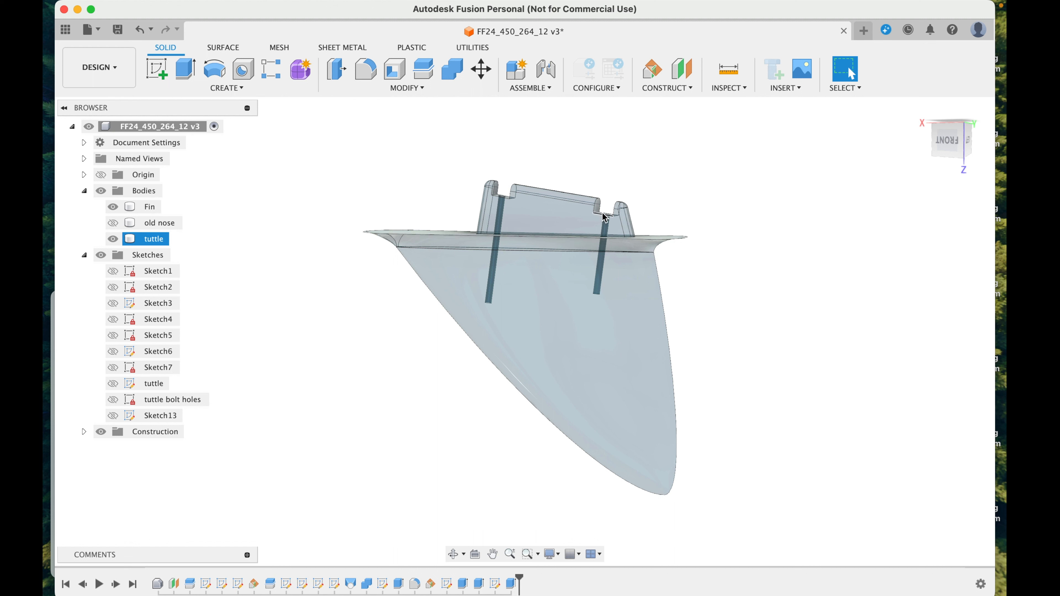
{"action": "left_click", "coordinate": [862, 182]}
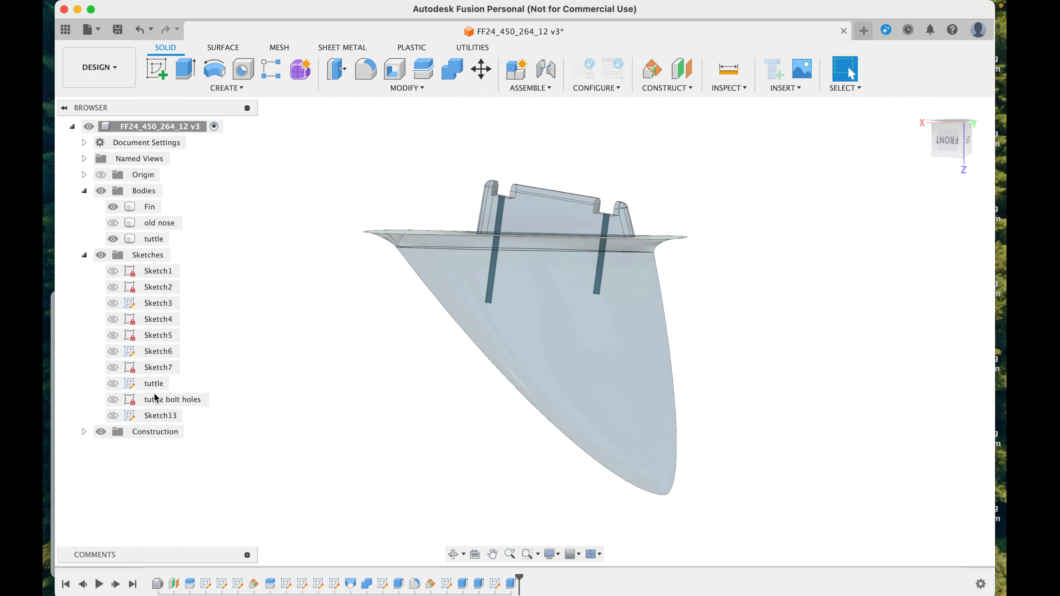
Step: Show the tuttle bolt holes sketch and Plane6, and start a new sketch on that plane
{"action": "left_click", "coordinate": [111, 405]}
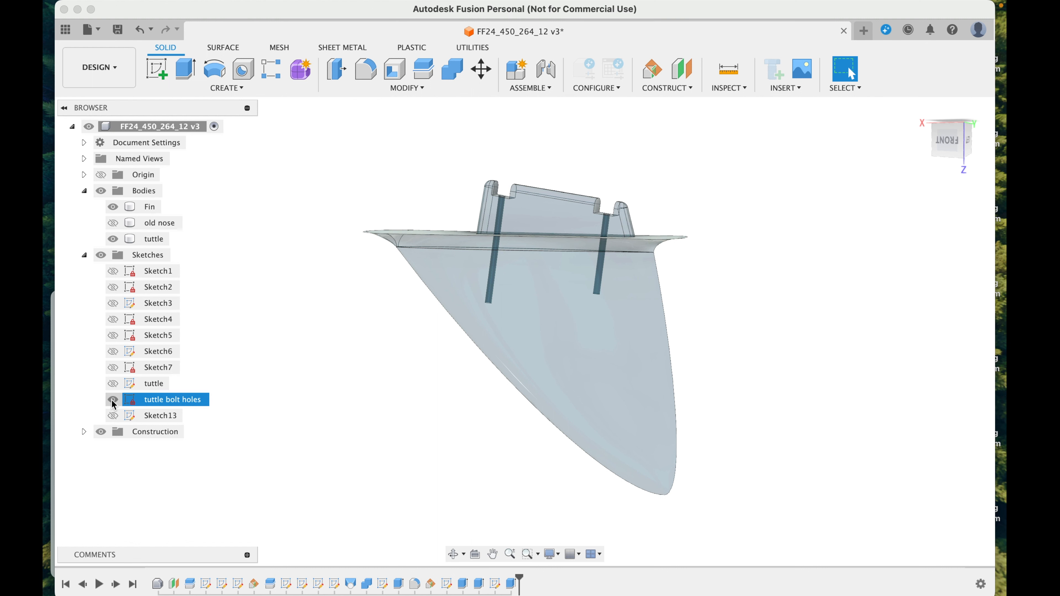
{"action": "left_click", "coordinate": [113, 401]}
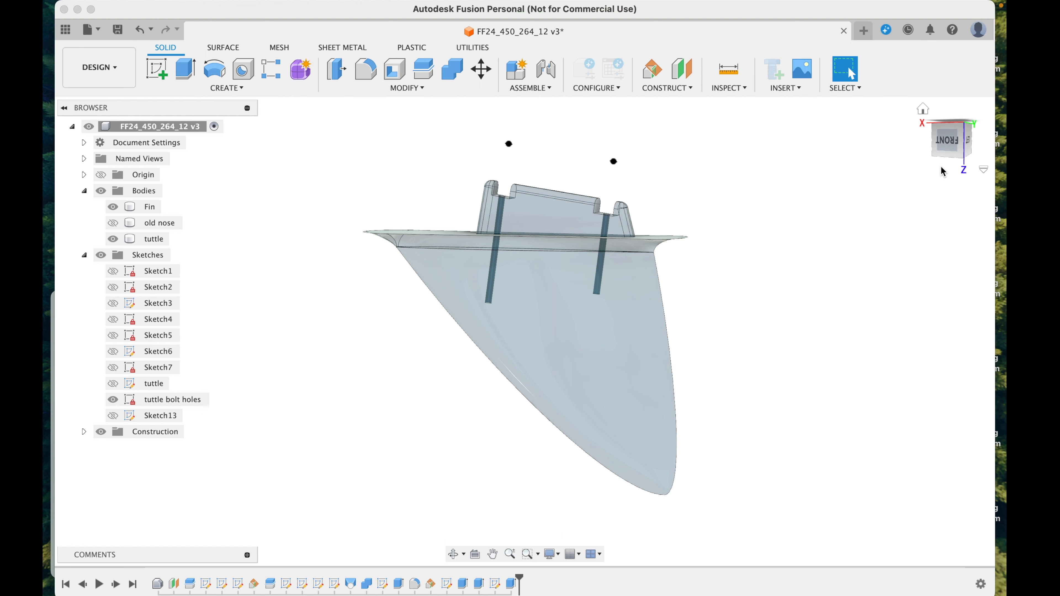
{"action": "left_click", "coordinate": [84, 431]}
{"action": "left_click", "coordinate": [113, 495]}
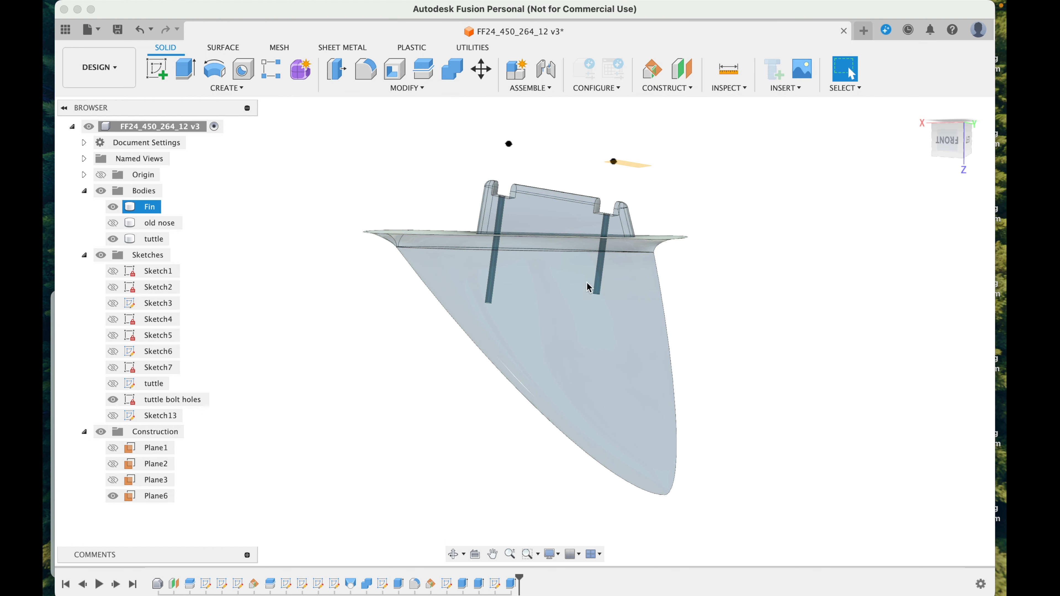
{"action": "left_click_drag", "start_coordinate": [935, 148], "coordinate": [908, 191]}
{"action": "left_click", "coordinate": [622, 269]}
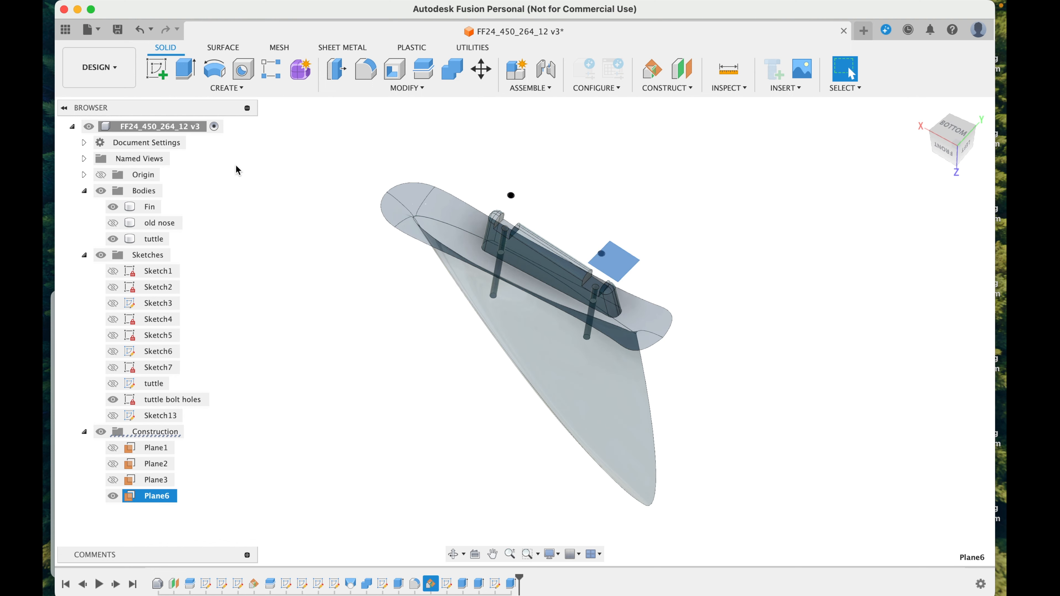
{"action": "left_click", "coordinate": [158, 75]}
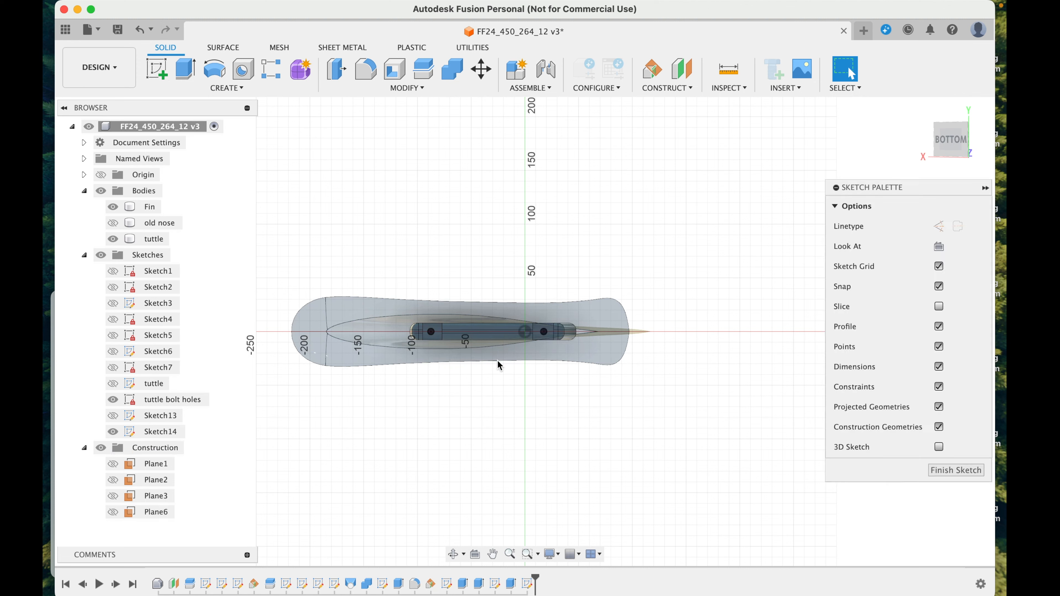
Step: Project the circles of both bolt holes from the tuttle bolt holes sketch into the new sketch
{"action": "scroll", "coordinate": [410, 318], "scroll_direction": "up", "scroll_amount": 6}
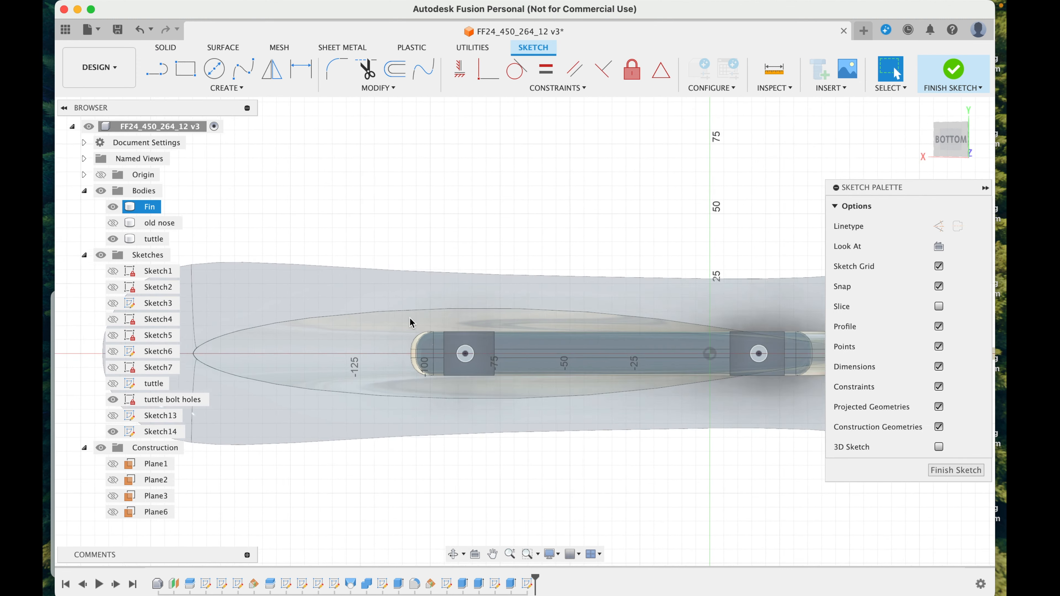
{"action": "scroll", "coordinate": [463, 350], "scroll_direction": "up", "scroll_amount": 5}
{"action": "left_click", "coordinate": [473, 335]}
{"action": "key", "text": "p"}
{"action": "key", "text": "Return"}
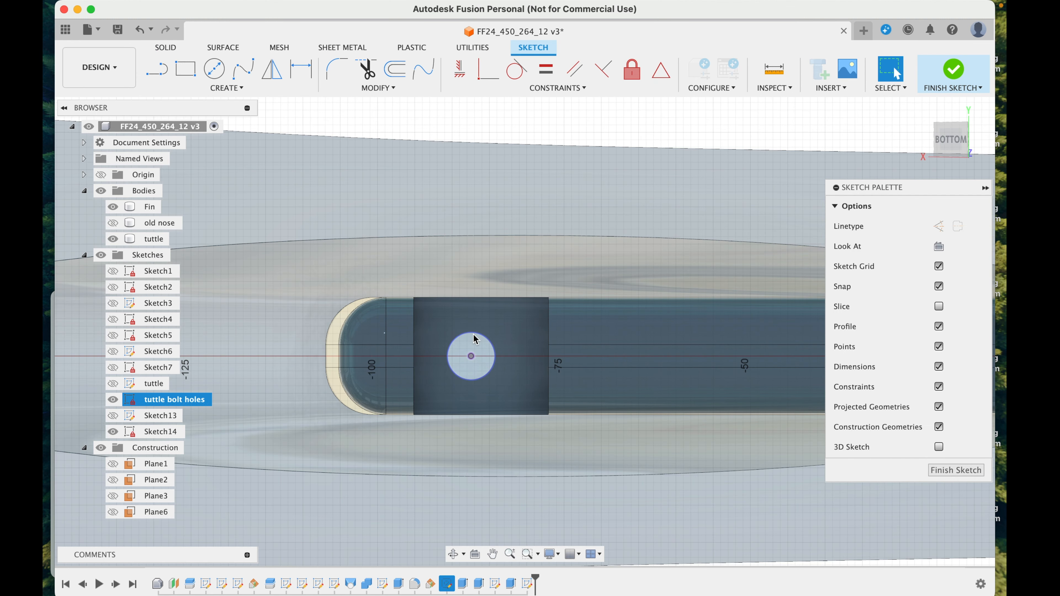
{"action": "scroll", "coordinate": [473, 335], "scroll_direction": "right", "scroll_amount": 4}
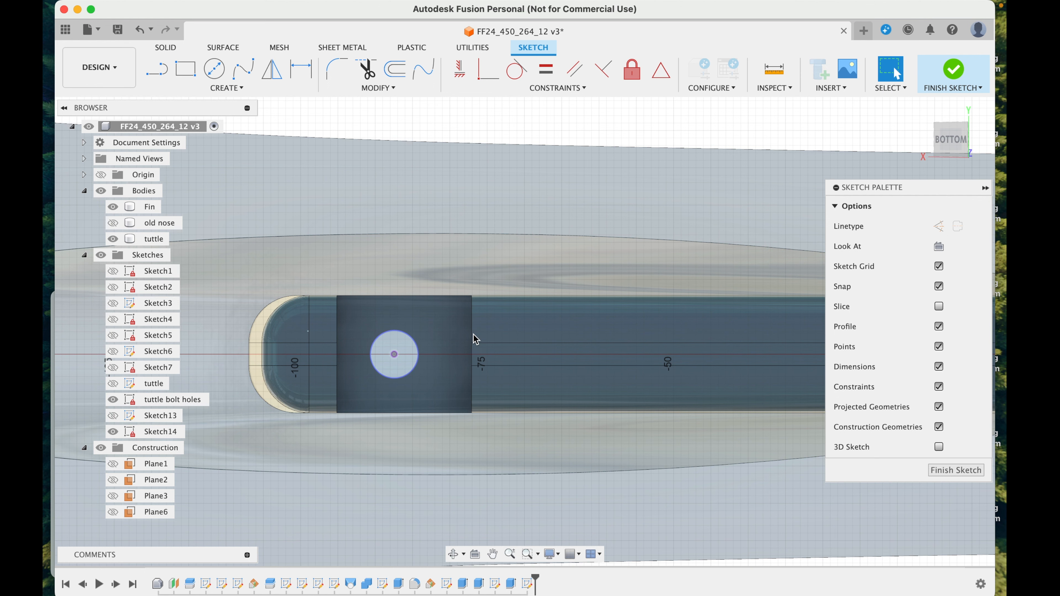
{"action": "scroll", "coordinate": [476, 339], "scroll_direction": "down", "scroll_amount": 5}
{"action": "scroll", "coordinate": [480, 339], "scroll_direction": "right", "scroll_amount": 3}
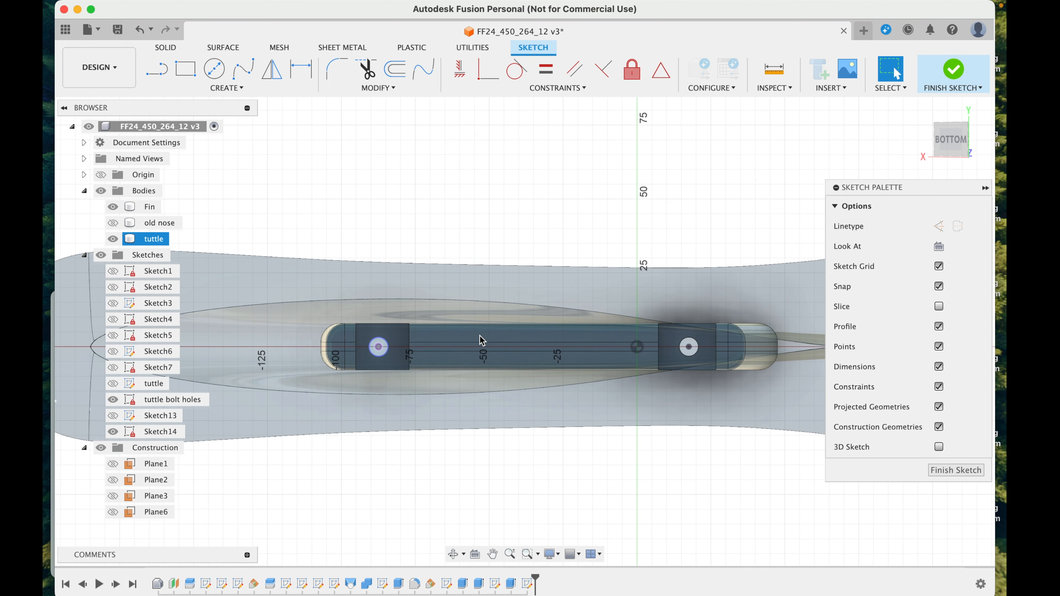
{"action": "scroll", "coordinate": [690, 343], "scroll_direction": "up", "scroll_amount": 5}
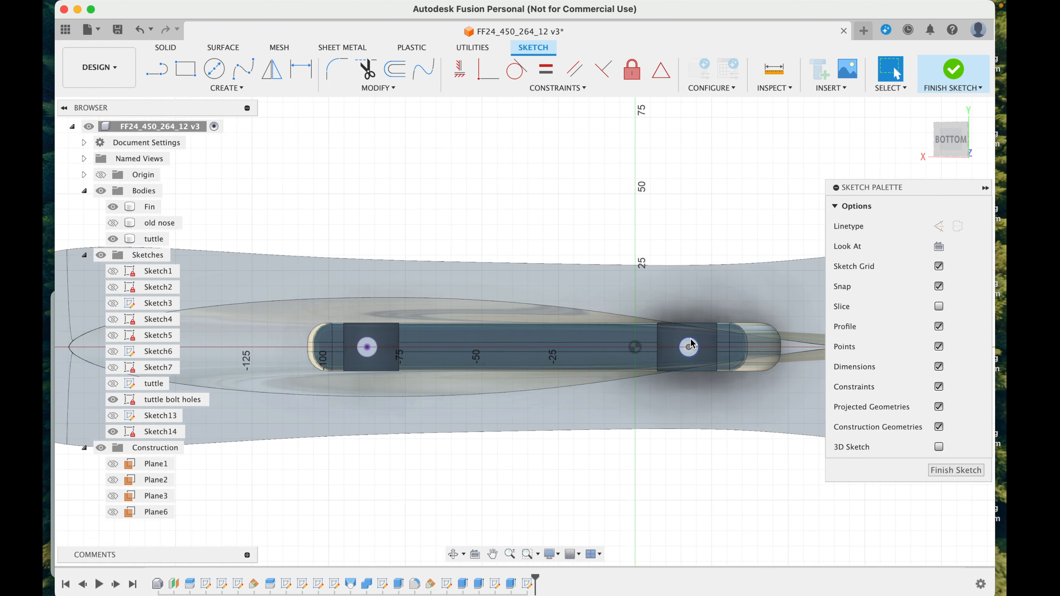
{"action": "left_click", "coordinate": [689, 343]}
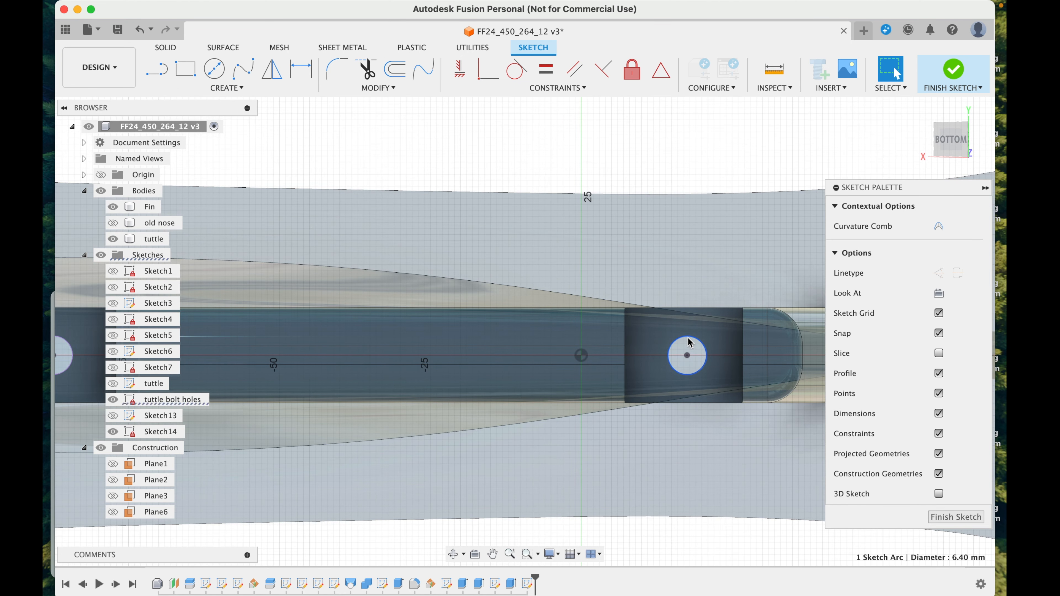
{"action": "key", "text": "p"}
{"action": "key", "text": "Return"}
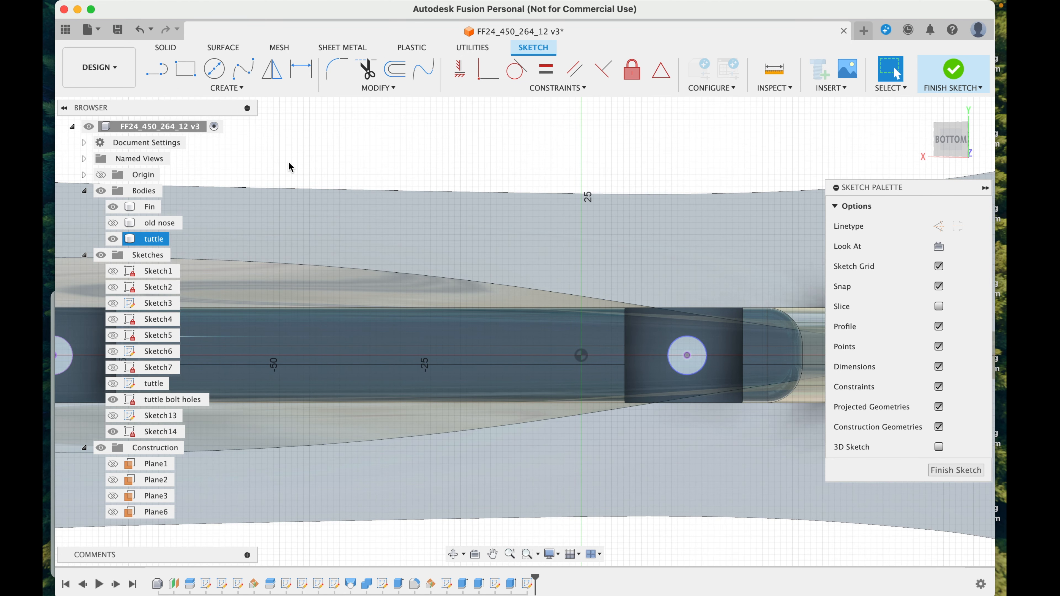
Step: Draw a six-sided circumscribed polygon with a 5.2 mm radius centred on the bolt hole nearer the sketch origin
{"action": "left_click", "coordinate": [222, 88]}
{"action": "mouse_move", "coordinate": [238, 158]}
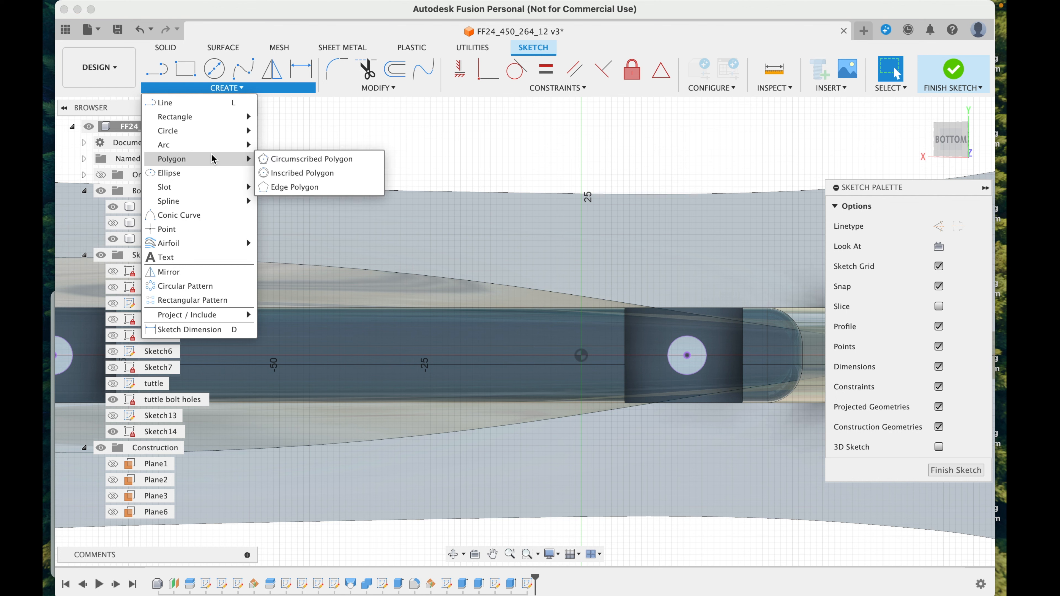
{"action": "left_click", "coordinate": [289, 159]}
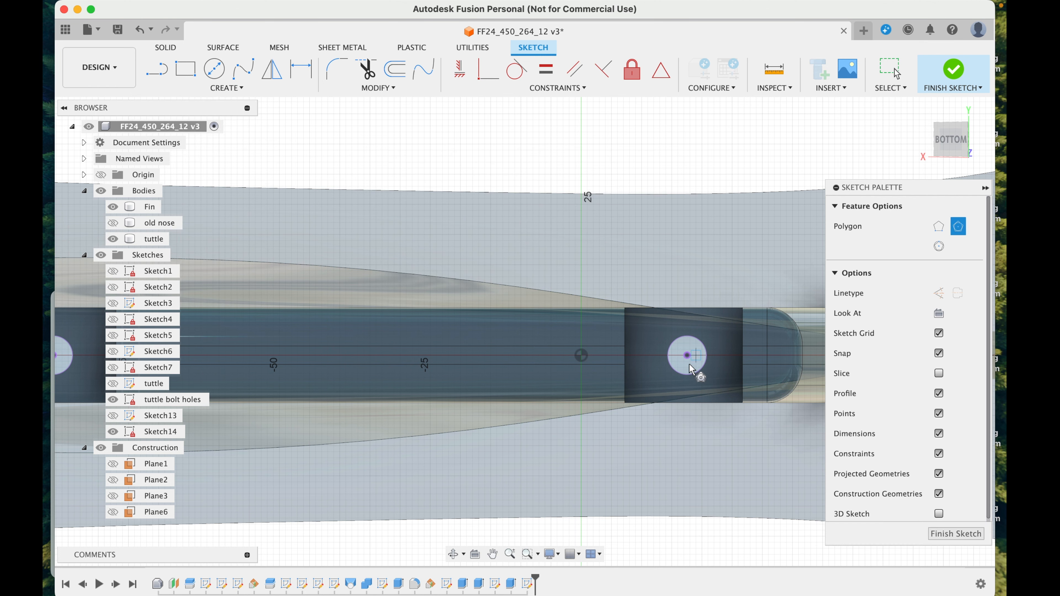
{"action": "left_click", "coordinate": [687, 355]}
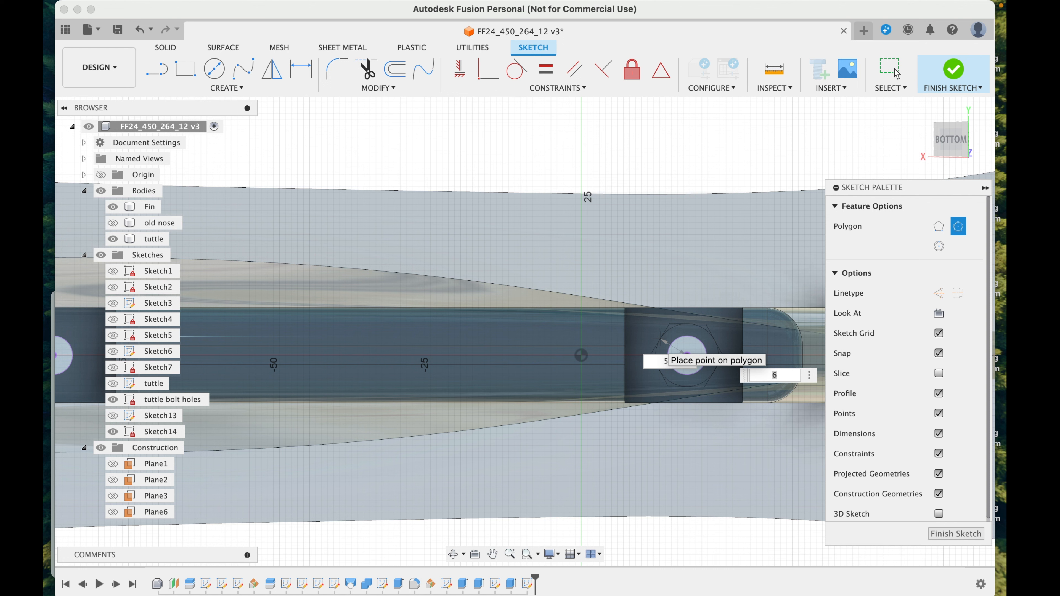
{"action": "left_click", "coordinate": [896, 73]}
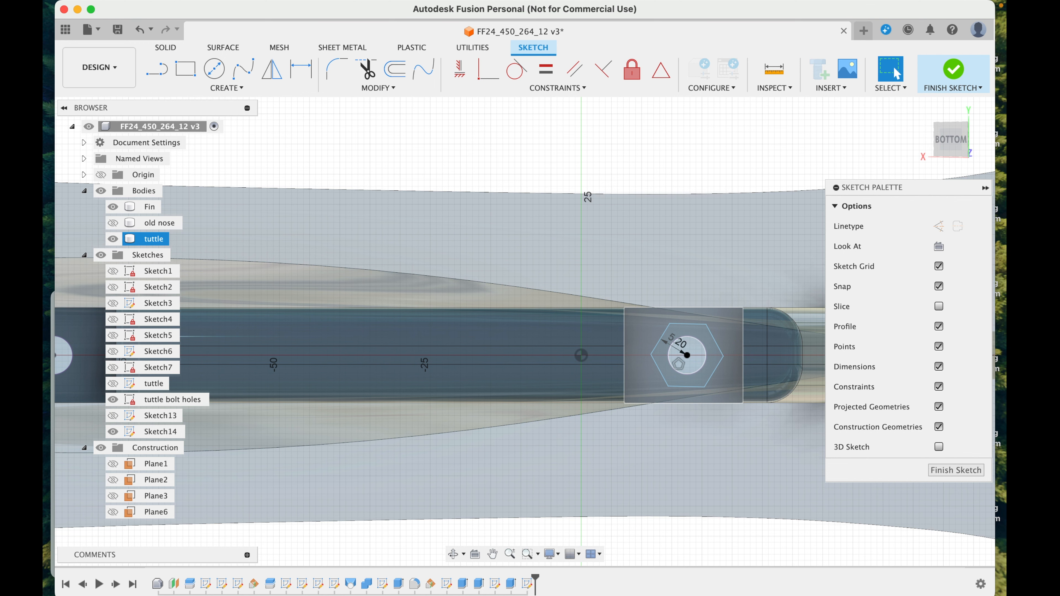
Step: Draw a matching six-sided circumscribed polygon with a 5.2 mm radius centred on the other bolt hole, and finish the sketch
{"action": "scroll", "coordinate": [643, 326], "scroll_direction": "down", "scroll_amount": 3}
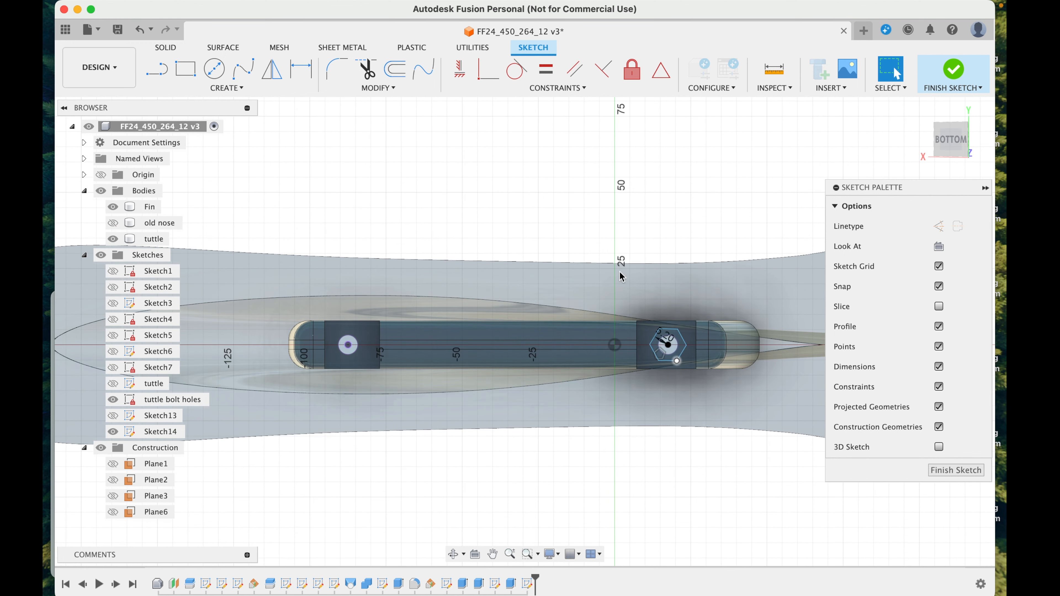
{"action": "left_click", "coordinate": [235, 88]}
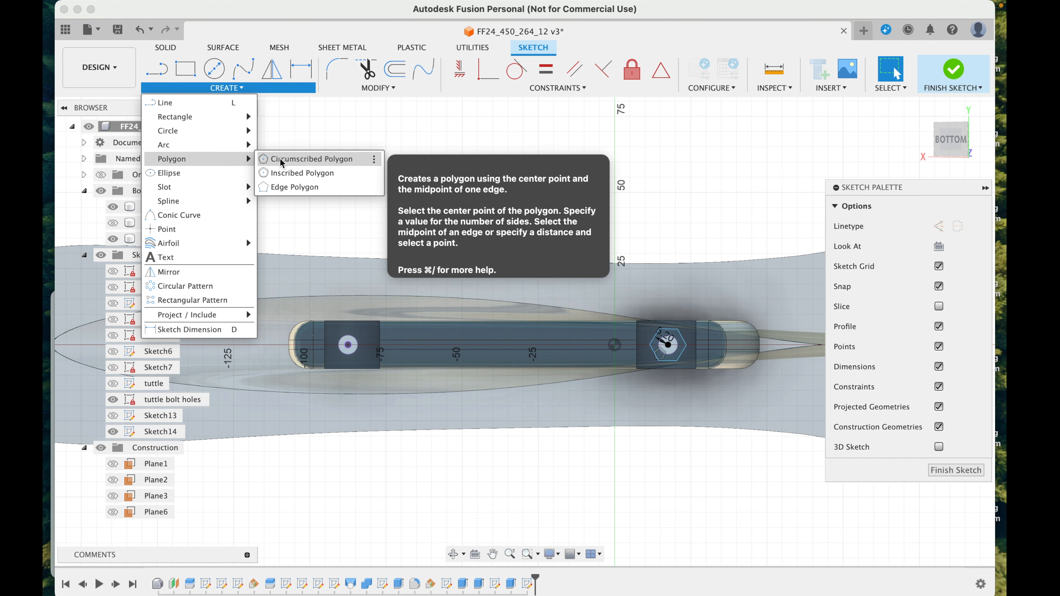
{"action": "left_click", "coordinate": [348, 345]}
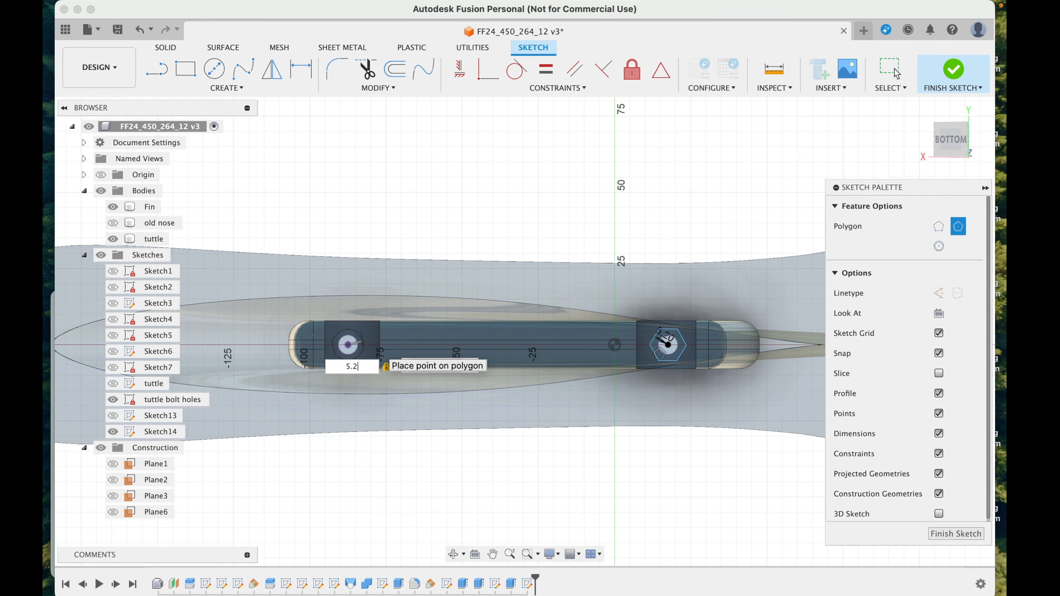
{"action": "key", "text": "Tab"}
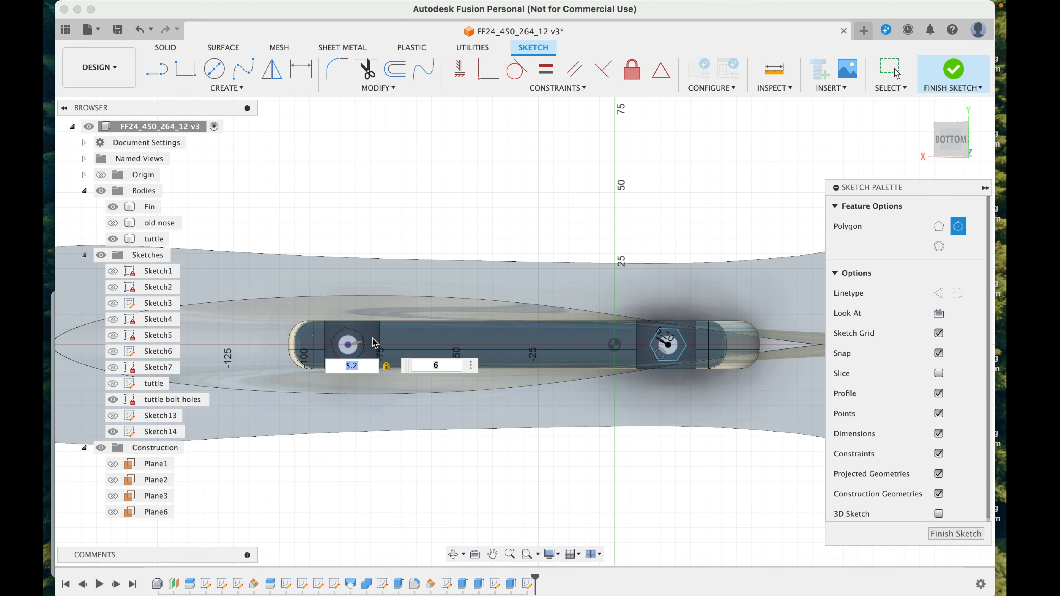
{"action": "scroll", "coordinate": [376, 345], "scroll_direction": "up", "scroll_amount": 4}
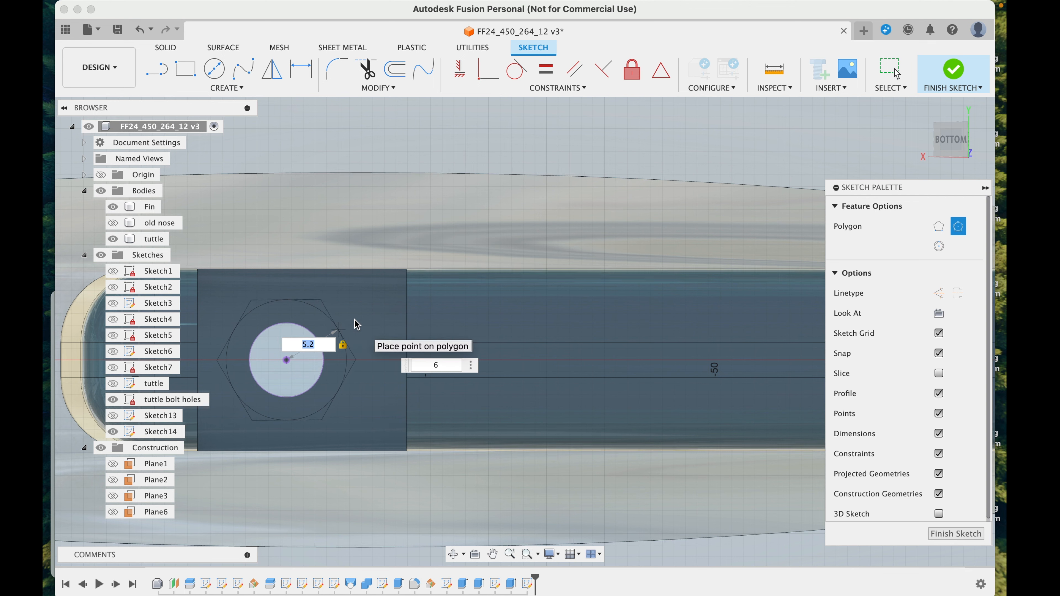
{"action": "key", "text": "Return"}
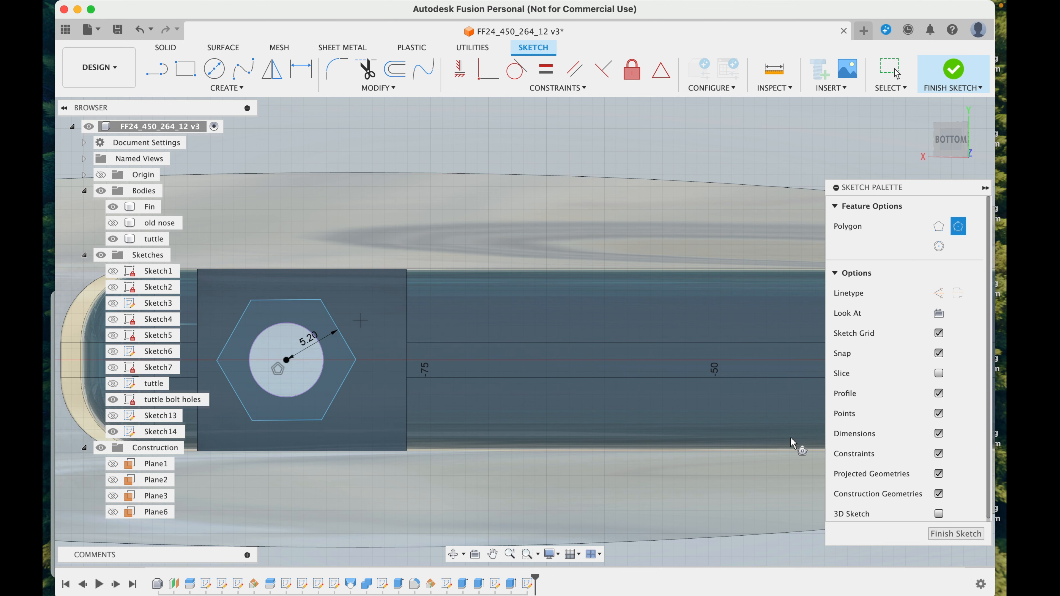
{"action": "left_click", "coordinate": [955, 534]}
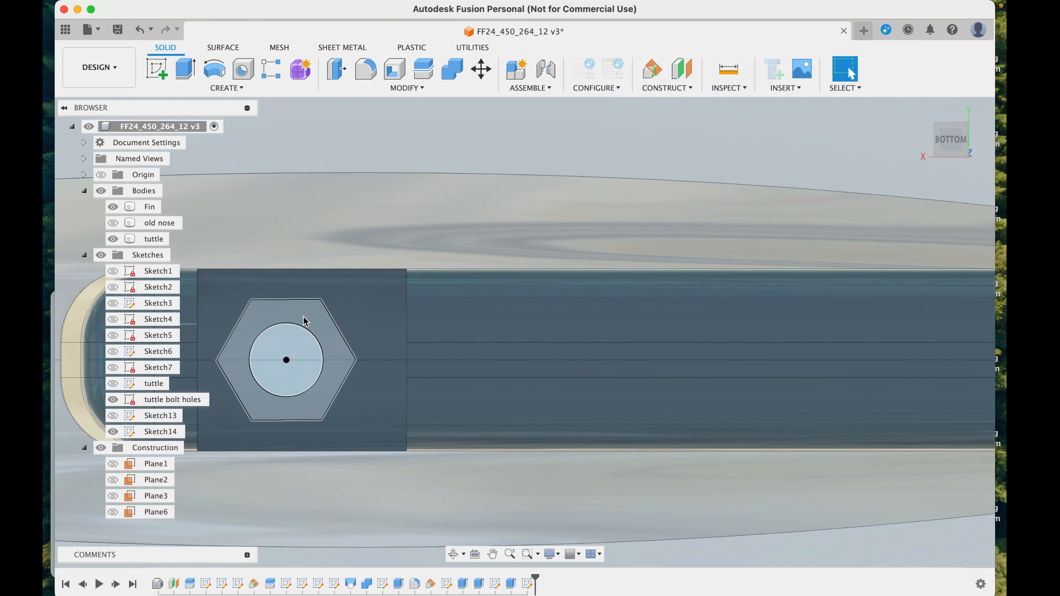
Step: Set up an extrude cut of the hexagonal ring around the bolt hole nearer the raked edge, with a -190 mm start offset and -8 mm distance
{"action": "left_click", "coordinate": [306, 322]}
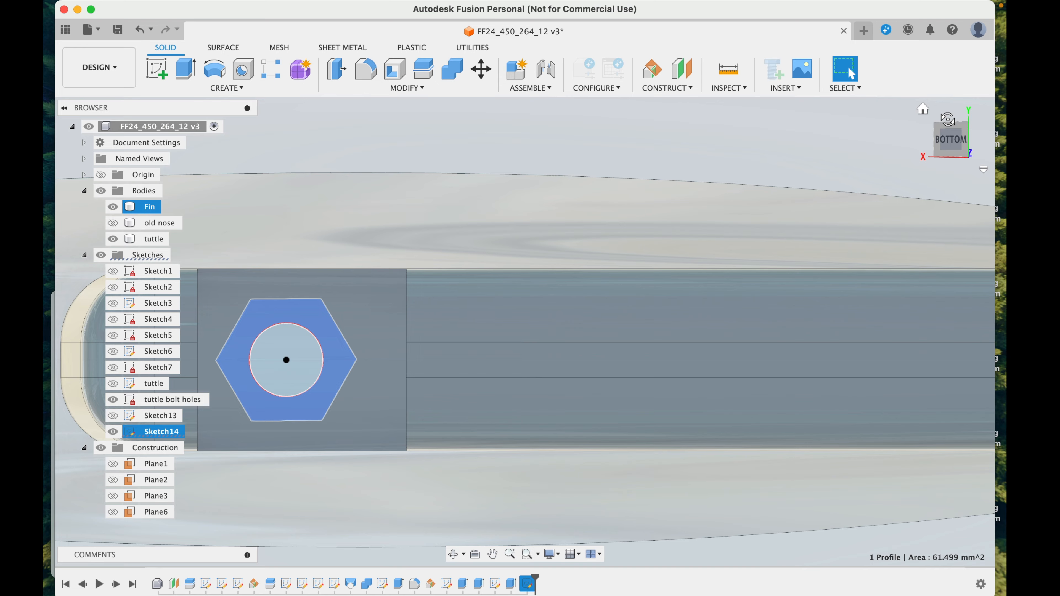
{"action": "left_click_drag", "start_coordinate": [947, 119], "coordinate": [942, 93]}
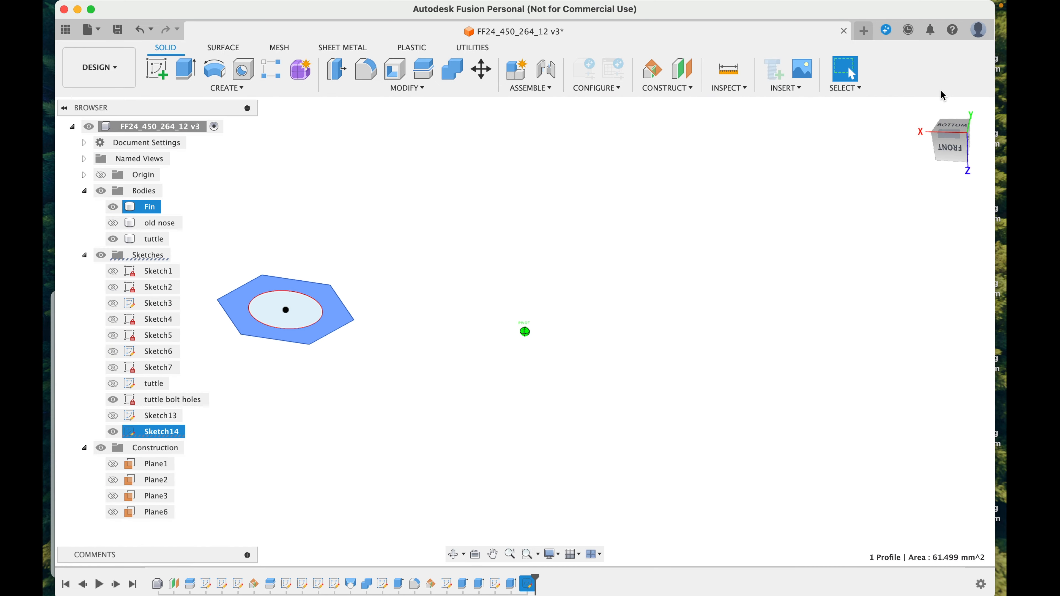
{"action": "left_click", "coordinate": [951, 144]}
{"action": "scroll", "coordinate": [595, 277], "scroll_direction": "down", "scroll_amount": 5}
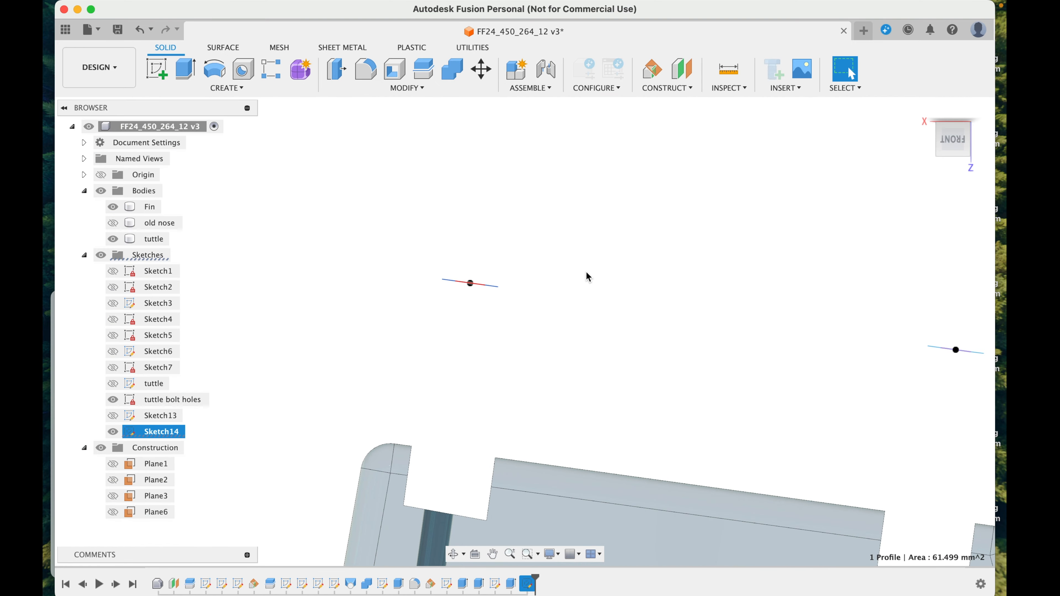
{"action": "key", "text": "e"}
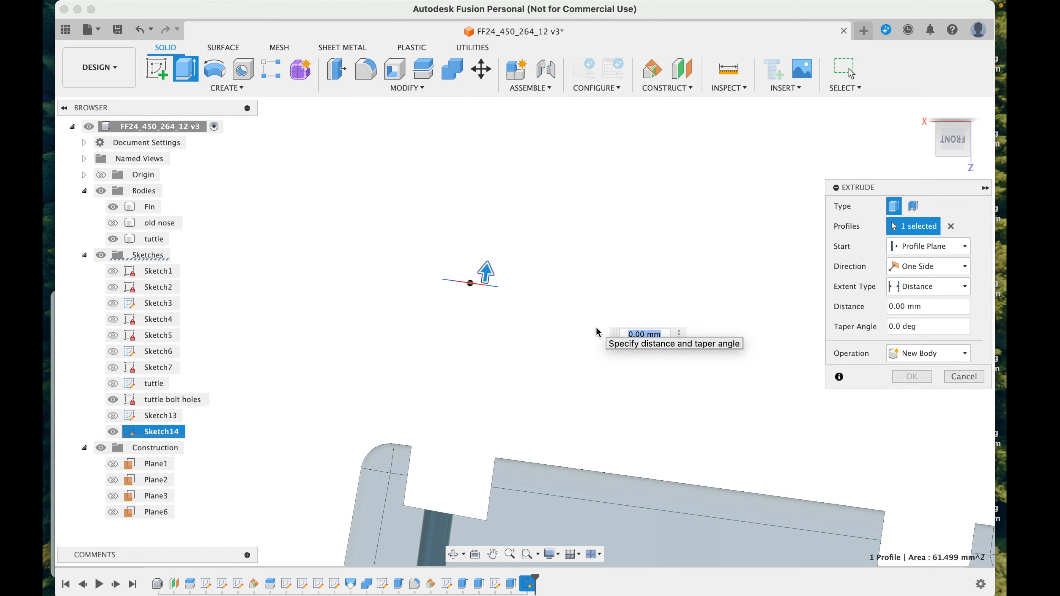
{"action": "scroll", "coordinate": [597, 332], "scroll_direction": "down", "scroll_amount": 4}
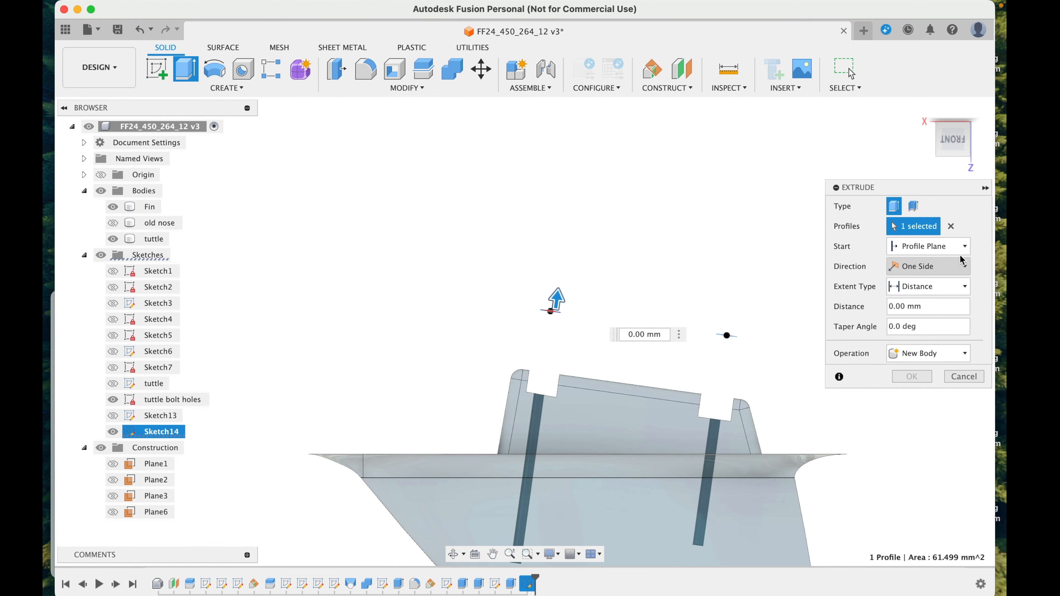
{"action": "left_click", "coordinate": [960, 248]}
{"action": "left_click", "coordinate": [914, 276]}
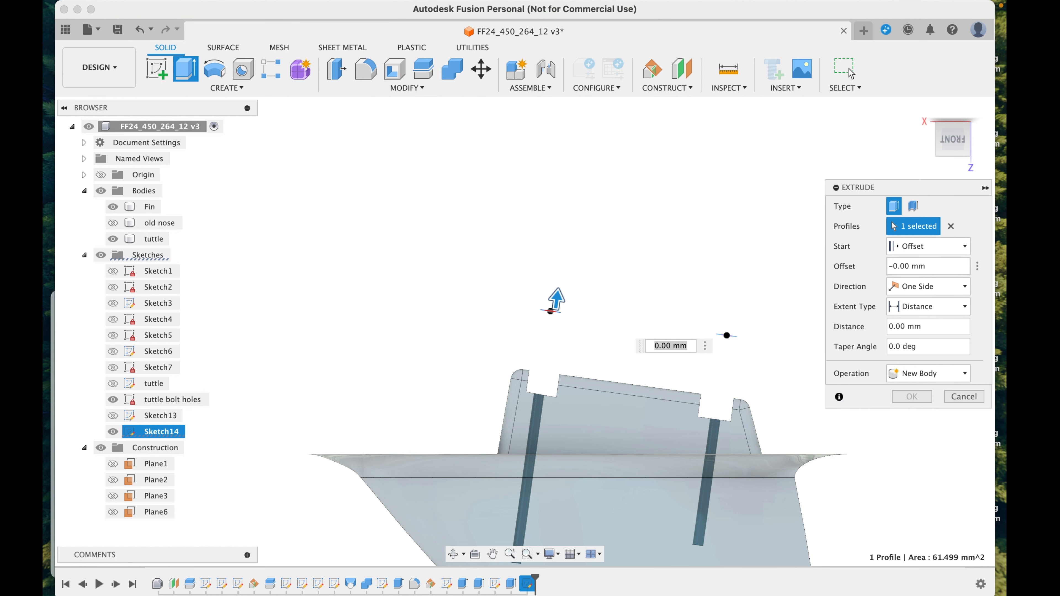
{"action": "type", "text": "9"}
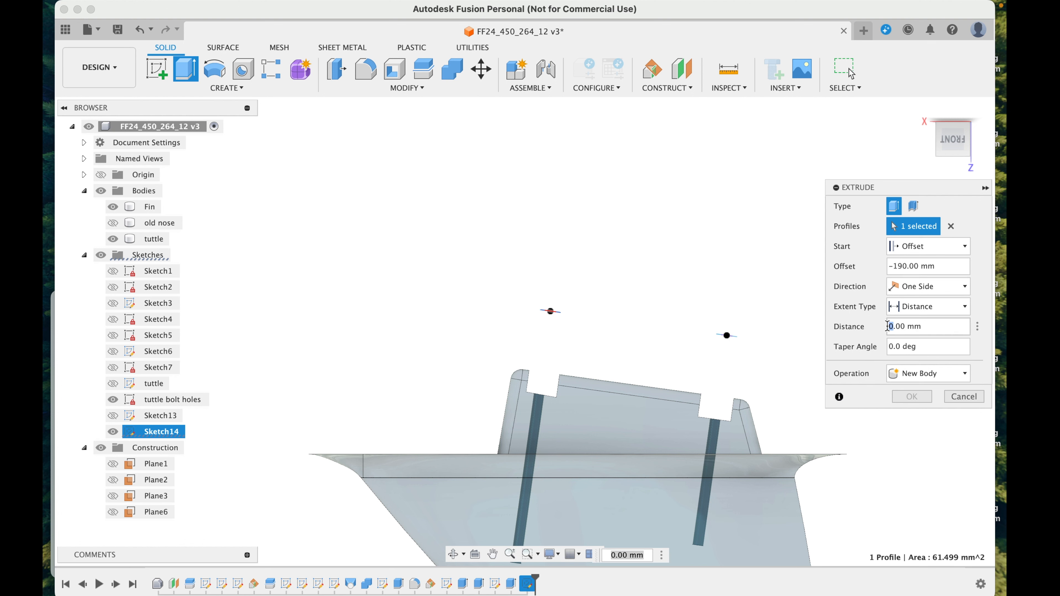
{"action": "type", "text": "8"}
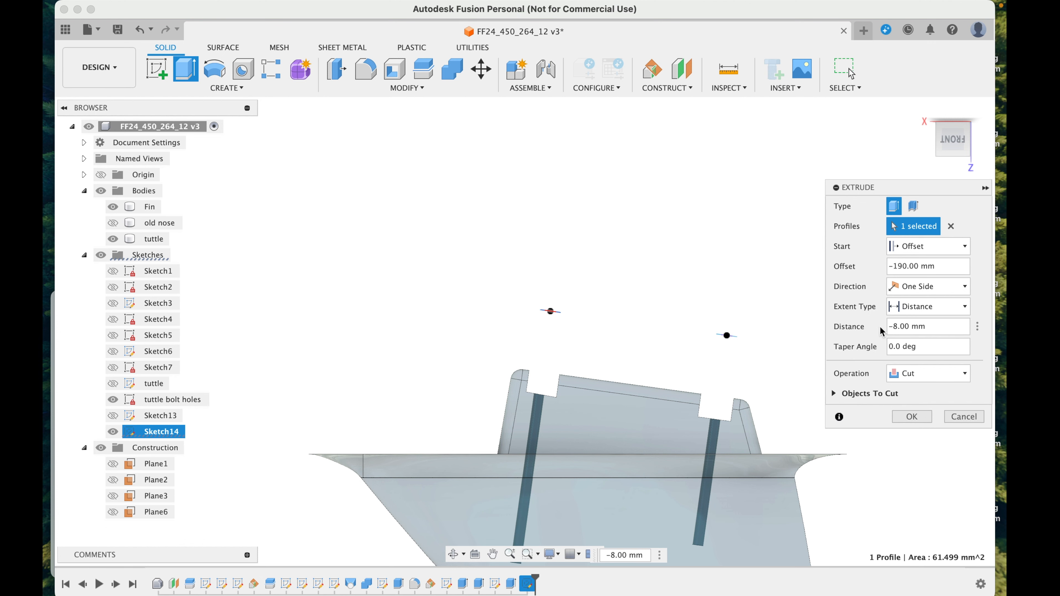
Step: Set the cut's start offset to -145 mm at the inner end of the bolt hole and complete the extrusion
{"action": "scroll", "coordinate": [583, 299], "scroll_direction": "down", "scroll_amount": 5}
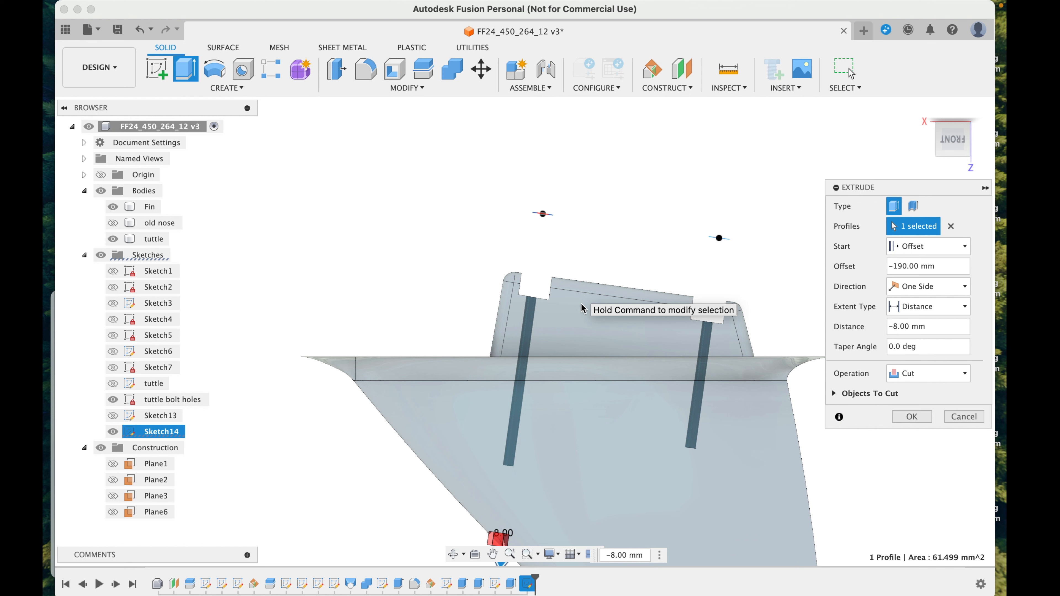
{"action": "left_click", "coordinate": [902, 266]}
{"action": "key", "text": "BackSpace"}
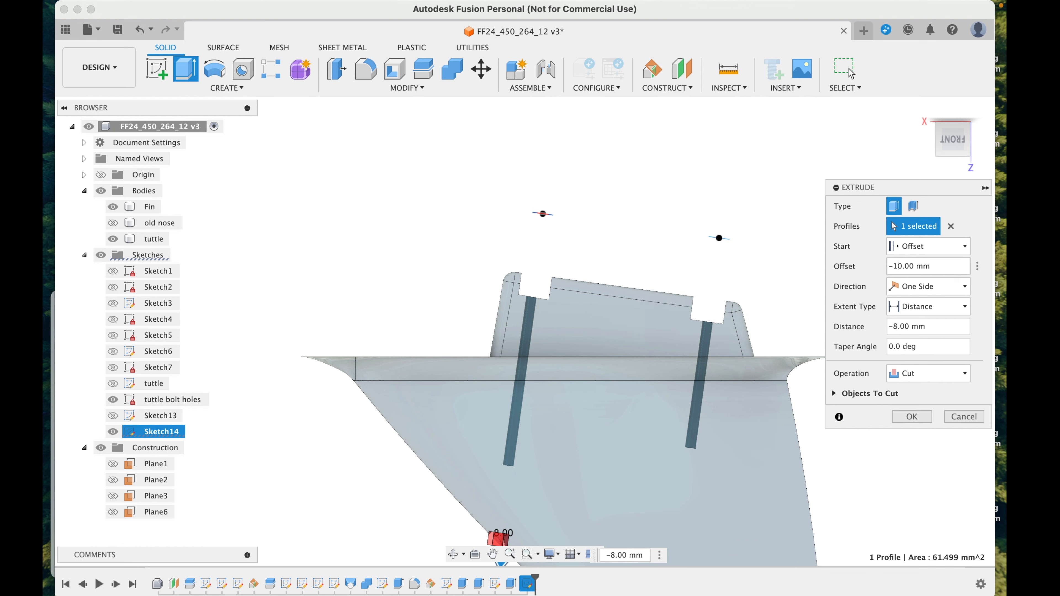
{"action": "type", "text": "0"}
{"action": "key", "text": "Return"}
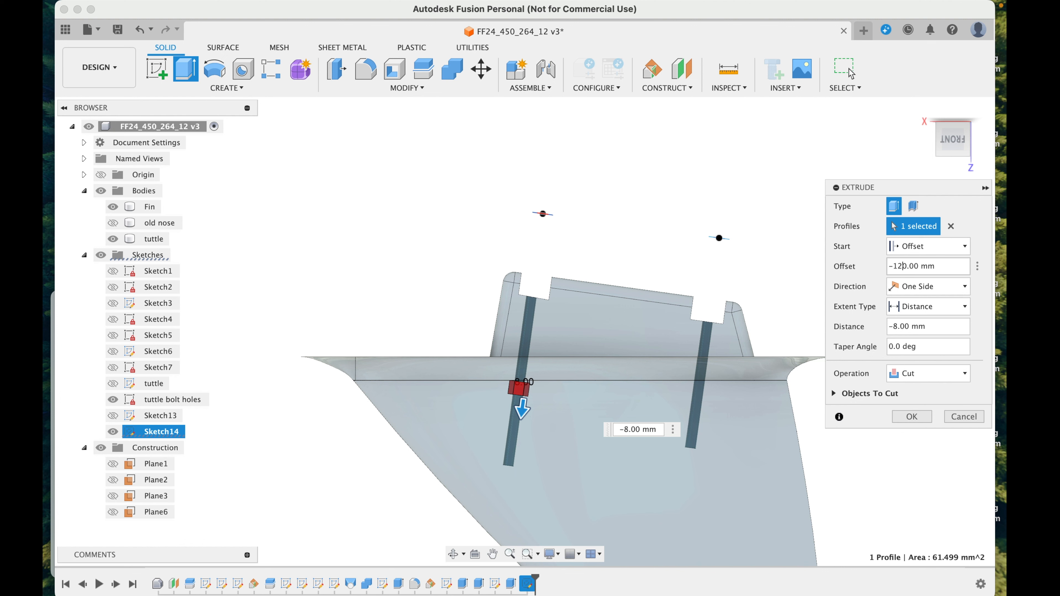
{"action": "key", "text": "Return"}
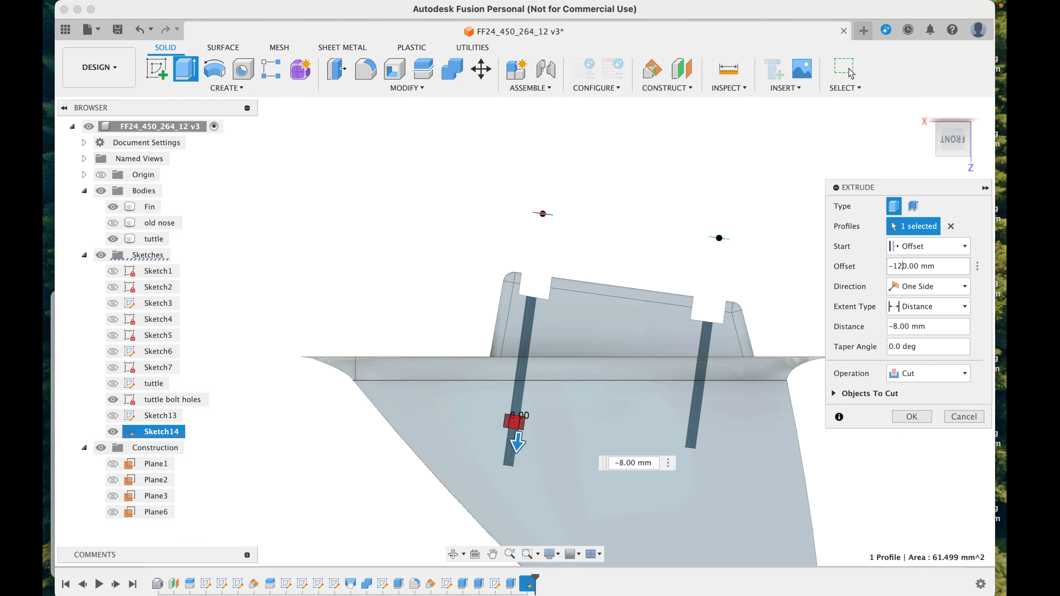
{"action": "key", "text": "Return"}
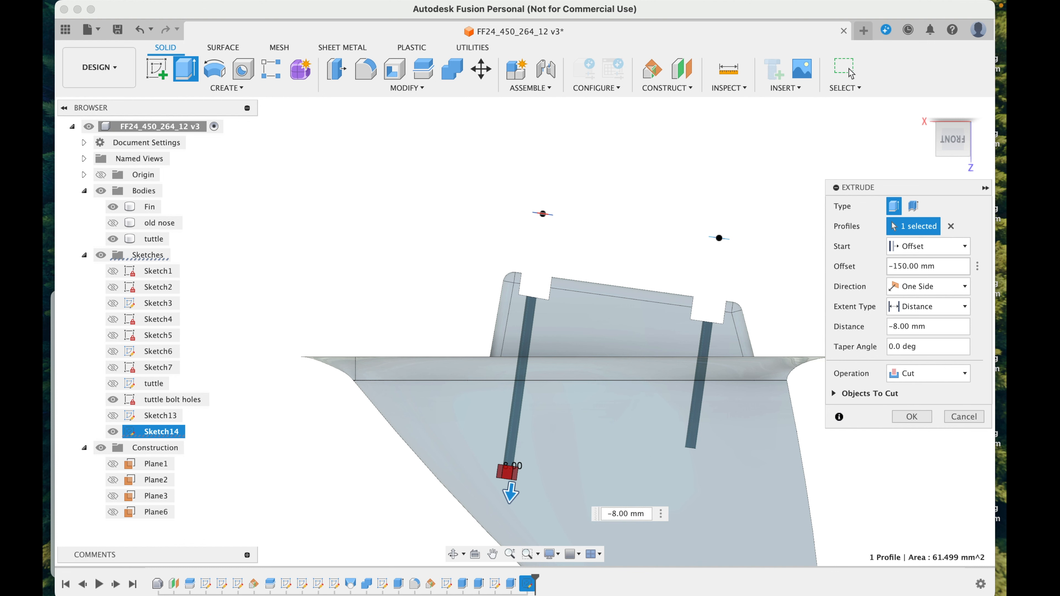
{"action": "type", "text": "4"}
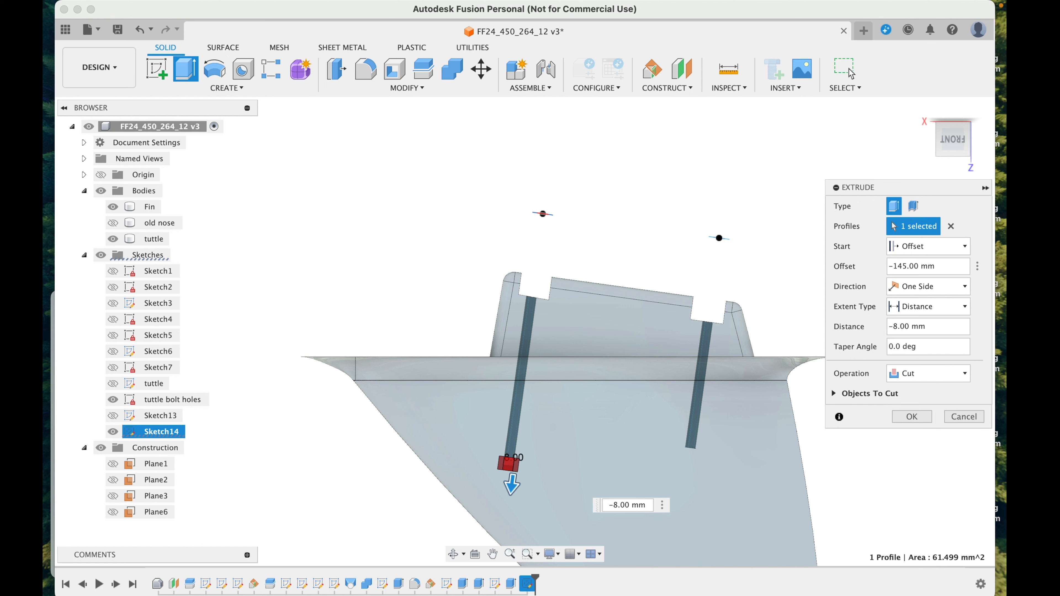
{"action": "key", "text": "Return"}
Step: Rename Sketch14 as embedded nut recess
{"action": "left_click", "coordinate": [154, 432]}
{"action": "left_click", "coordinate": [153, 430]}
{"action": "type", "text": "embedded nut"}
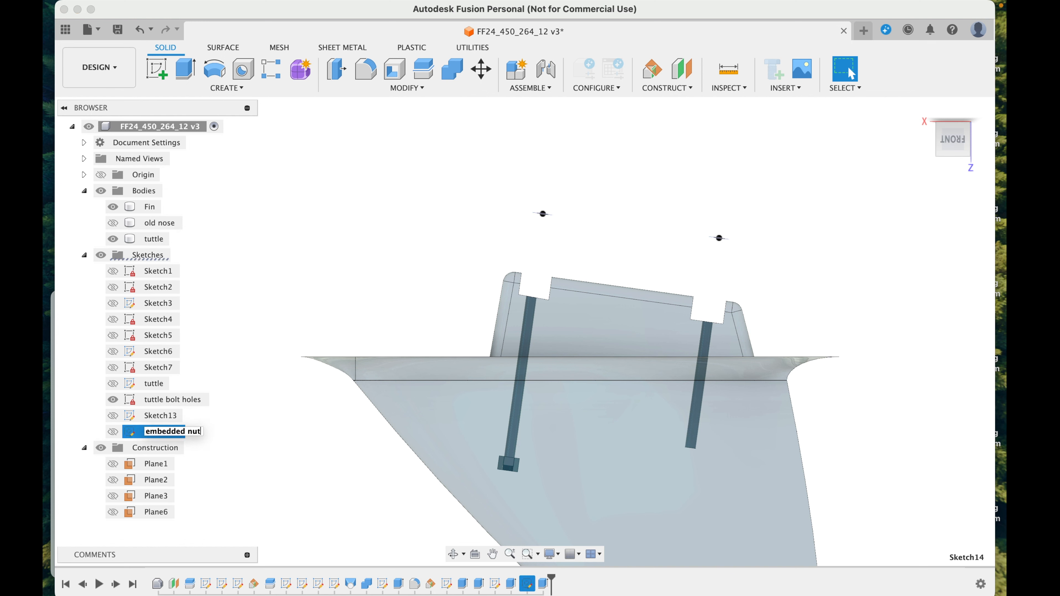
{"action": "type", "text": " recess"}
{"action": "key", "text": "Return"}
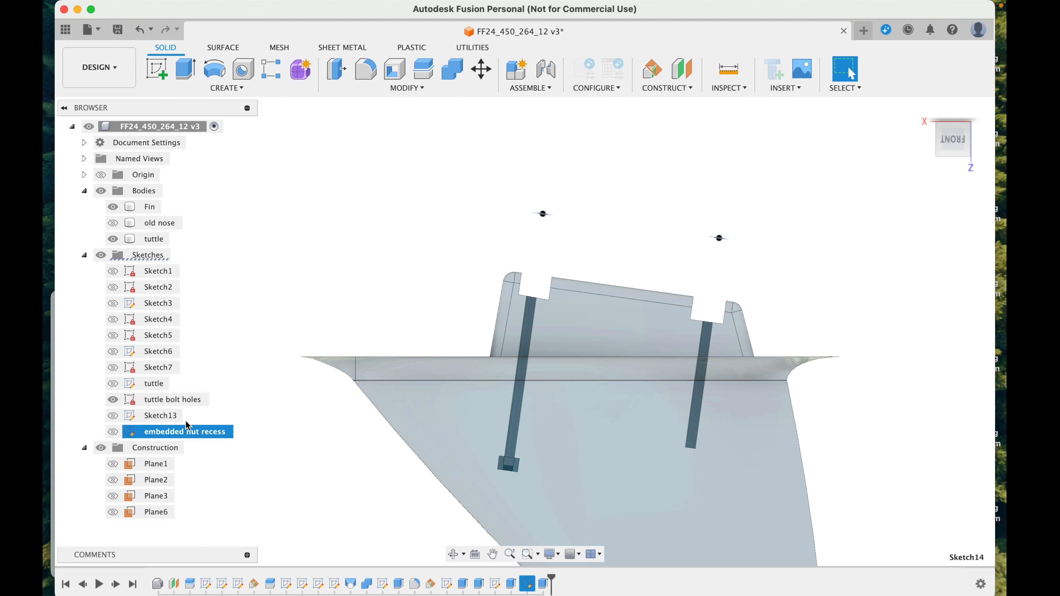
Step: Rename Sketch13 as tuttle cutout
{"action": "left_click", "coordinate": [160, 416]}
{"action": "left_click", "coordinate": [160, 416]}
{"action": "type", "text": "tuttle cu"}
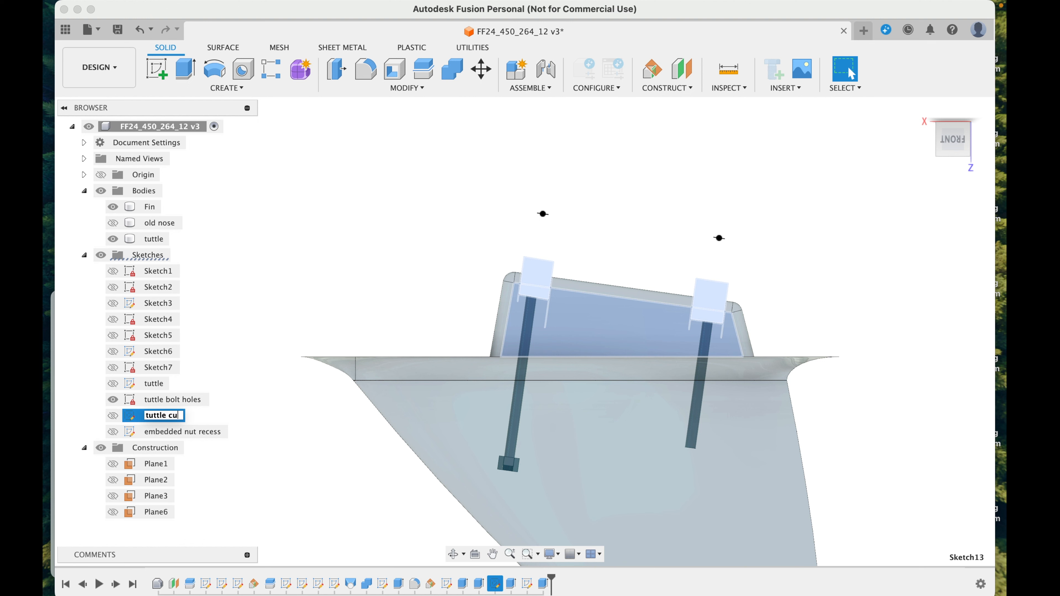
{"action": "type", "text": "tout"}
{"action": "key", "text": "Return"}
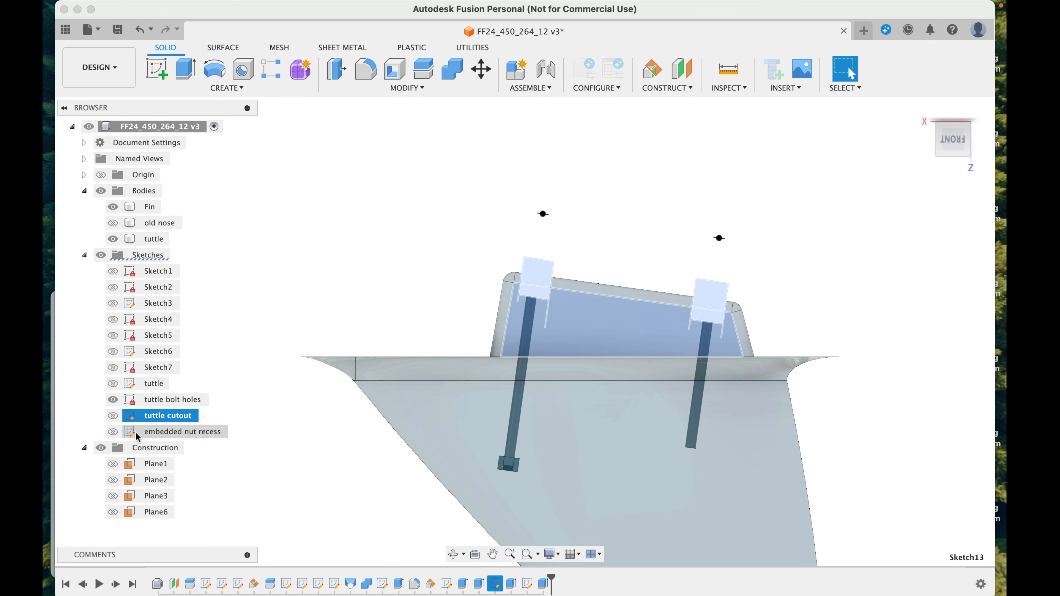
Step: Show the embedded nut recess sketch and hide the tuttle bolt holes sketch
{"action": "left_click", "coordinate": [113, 432]}
{"action": "left_click", "coordinate": [113, 400]}
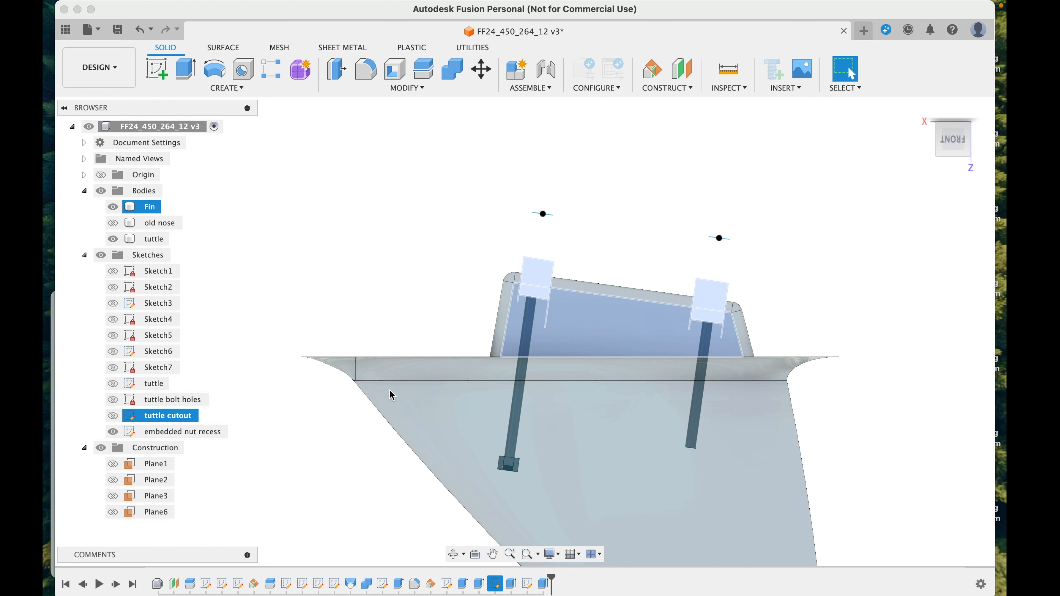
Step: Set up an extrude cut of the hexagonal ring around the other bolt hole, with a -100 mm start offset and -8 mm distance
{"action": "middle_click_drag", "start_coordinate": [784, 250], "coordinate": [751, 288], "text": "shift"}
{"action": "scroll", "coordinate": [717, 311], "scroll_direction": "up", "scroll_amount": 10}
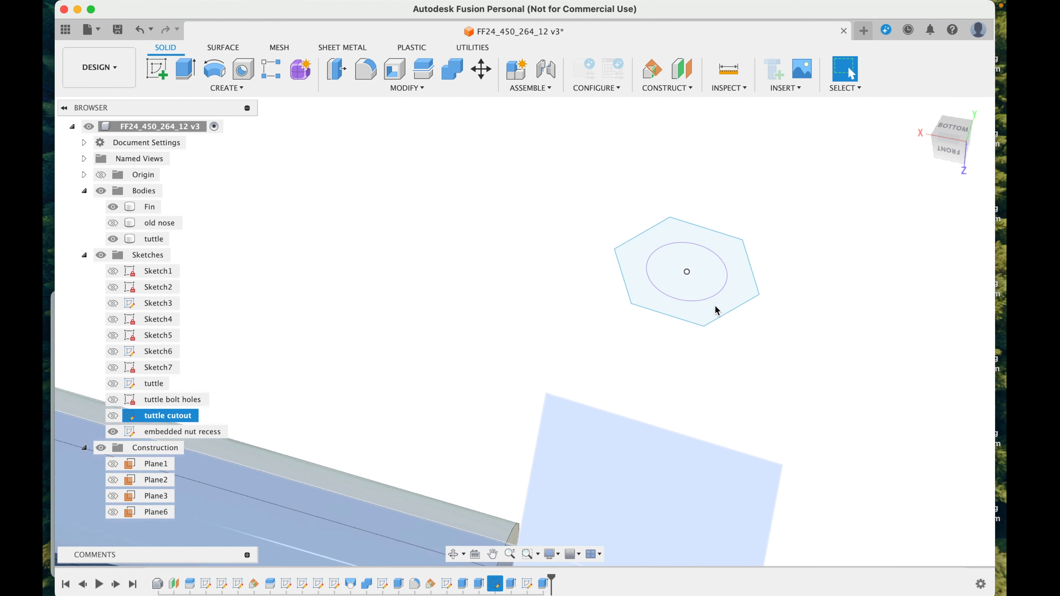
{"action": "left_click", "coordinate": [717, 308]}
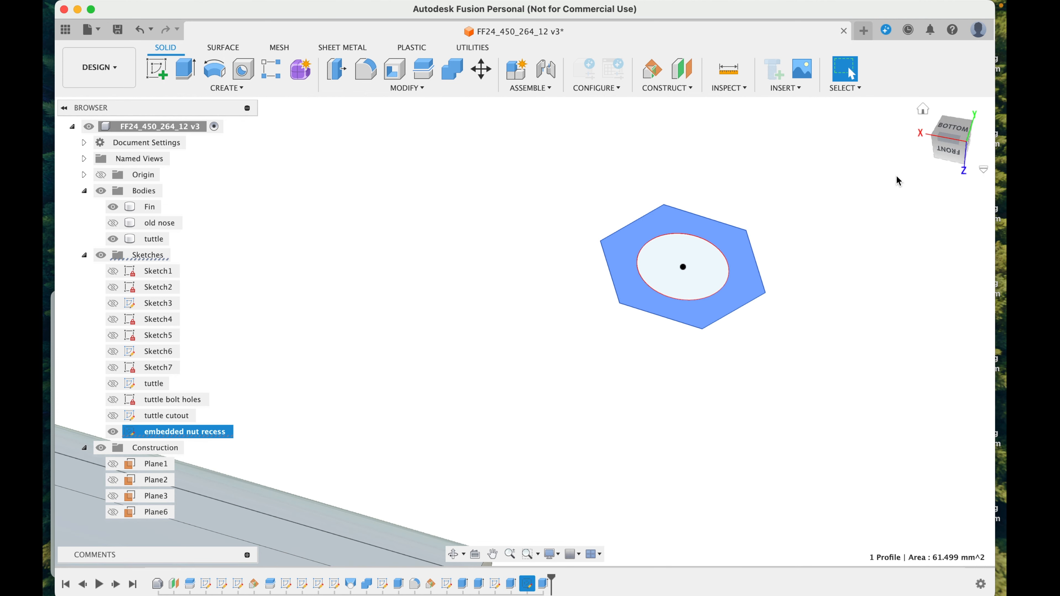
{"action": "key", "text": "e"}
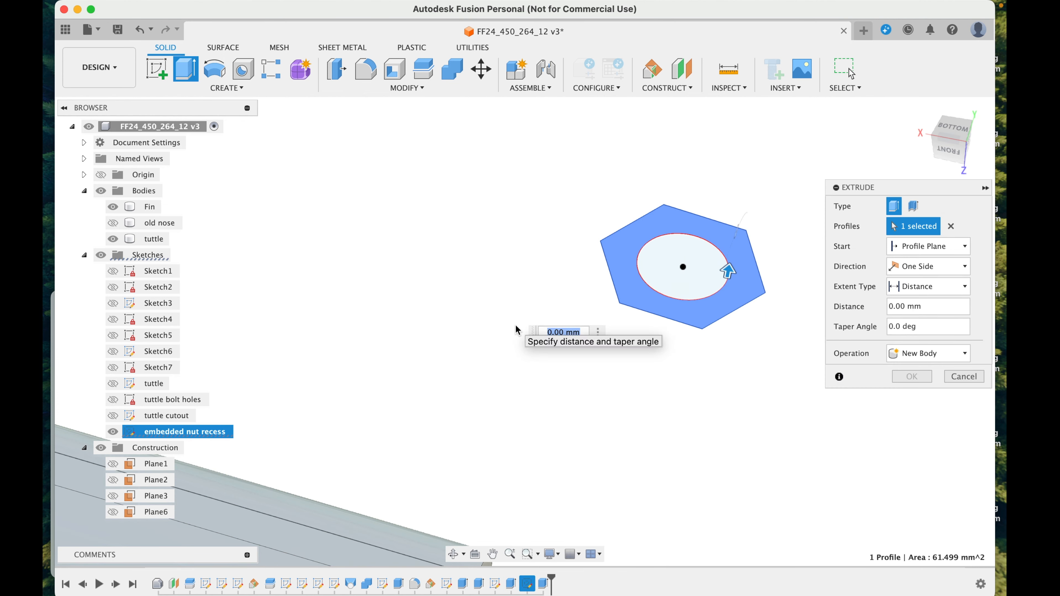
{"action": "scroll", "coordinate": [516, 329], "scroll_direction": "down", "scroll_amount": 10}
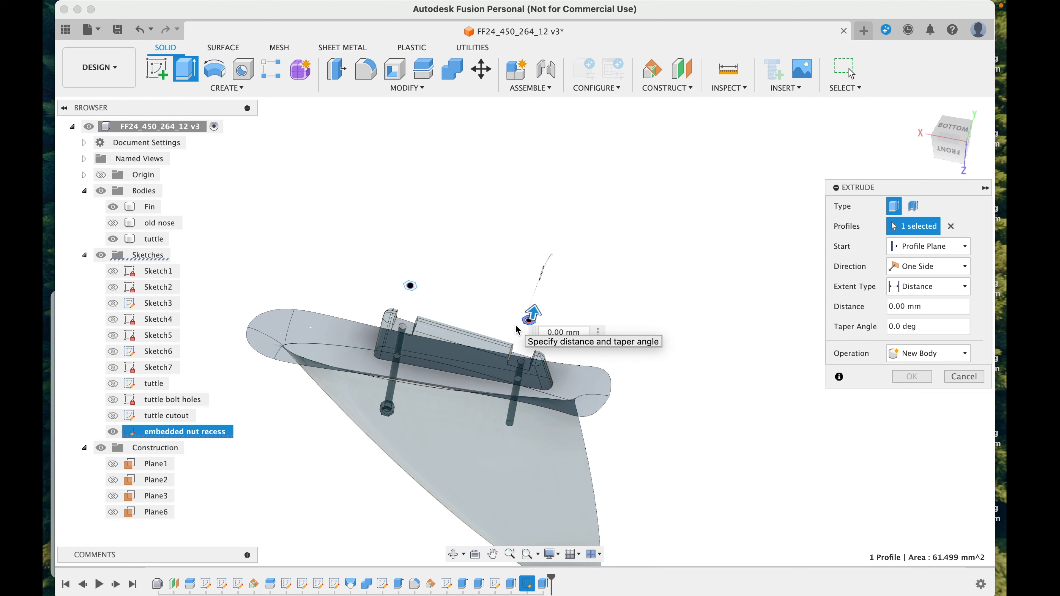
{"action": "left_click", "coordinate": [954, 154]}
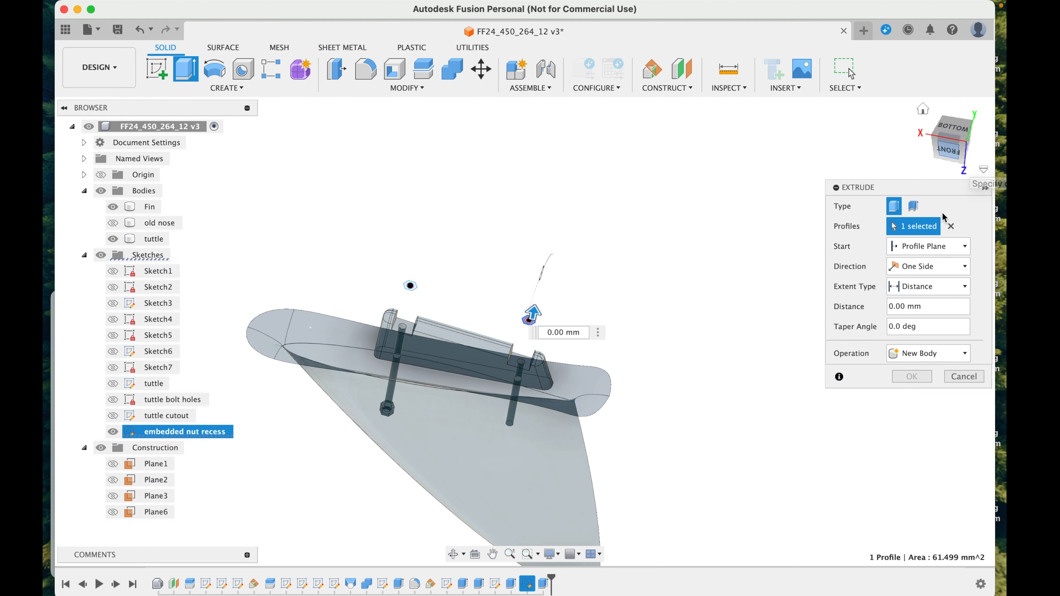
{"action": "left_click", "coordinate": [944, 252]}
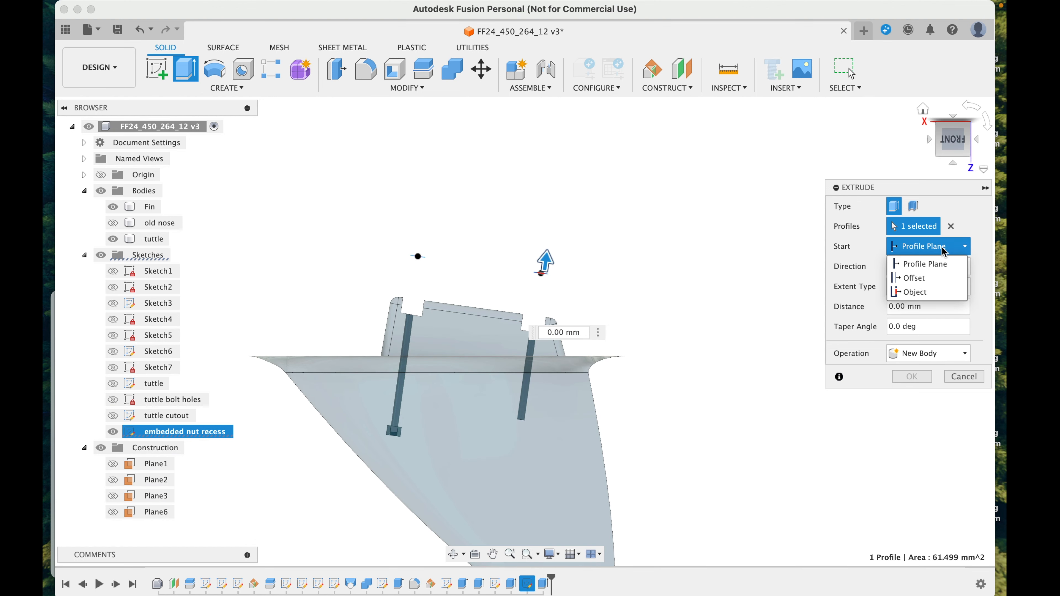
{"action": "left_click", "coordinate": [925, 278]}
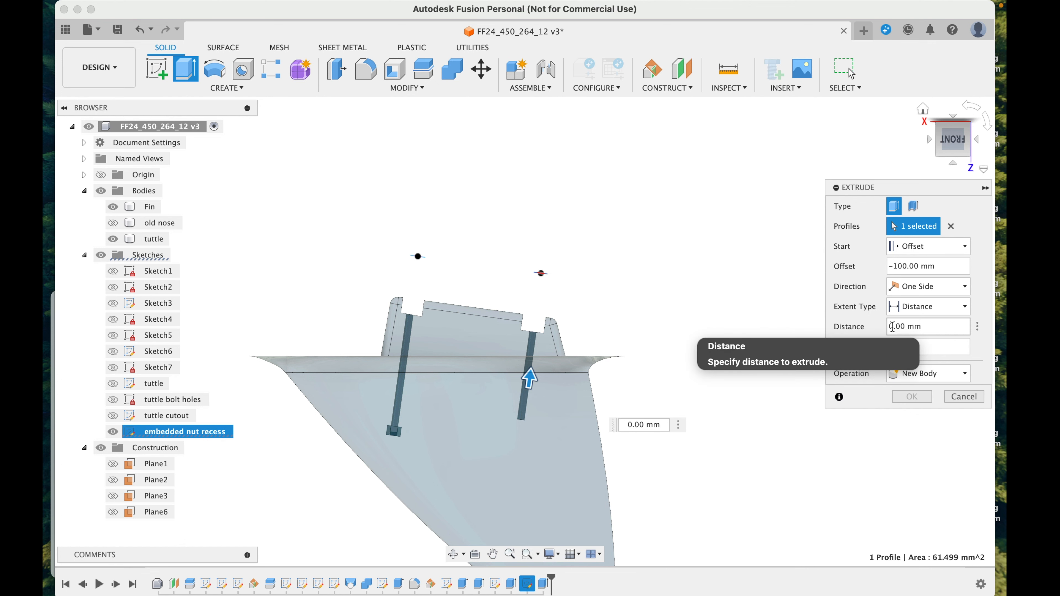
{"action": "type", "text": "8"}
Step: Set the second nut recess cut's start offset to -120 mm and complete the extrusion
{"action": "left_click", "coordinate": [902, 264]}
{"action": "key", "text": "BackSpace"}
{"action": "type", "text": "2"}
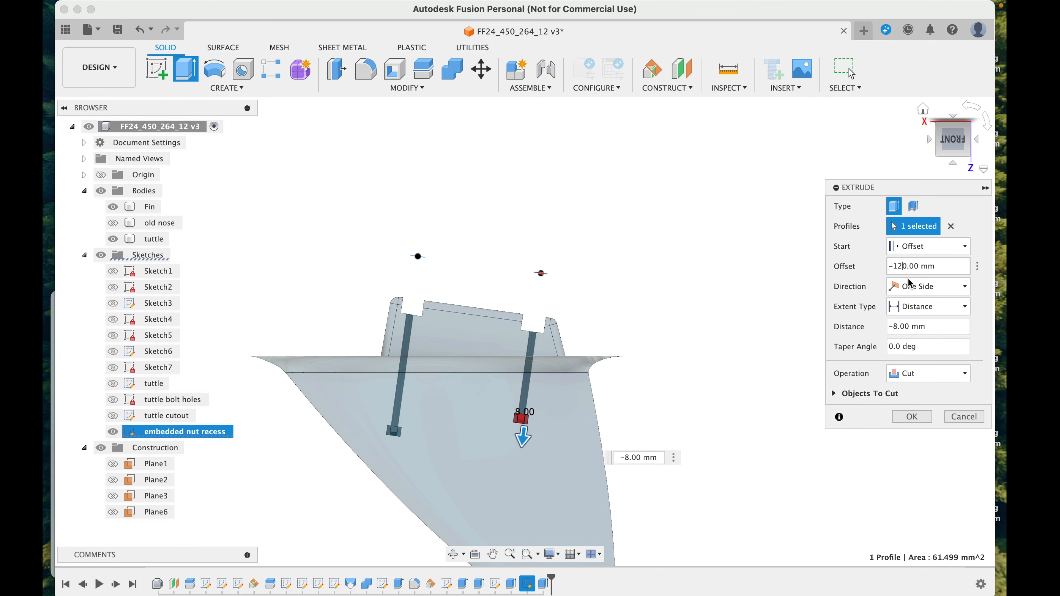
{"action": "left_click", "coordinate": [912, 416]}
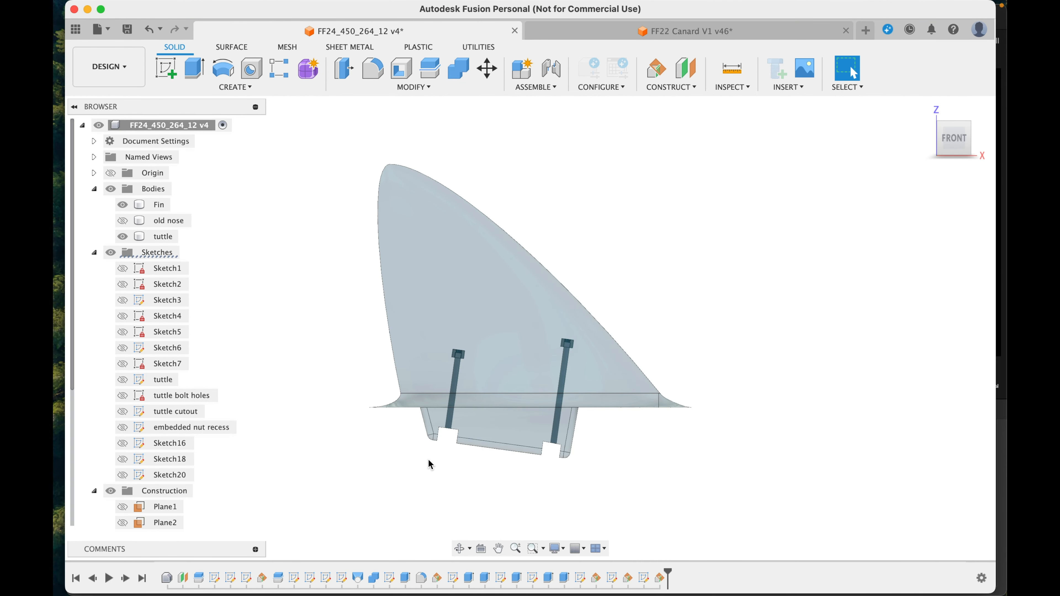
Step: Start a sketch on the front plane and draw a diagonal line about 394 mm long at about 57° from the fin tip to below the base
{"action": "left_click", "coordinate": [166, 67]}
{"action": "left_click", "coordinate": [495, 360]}
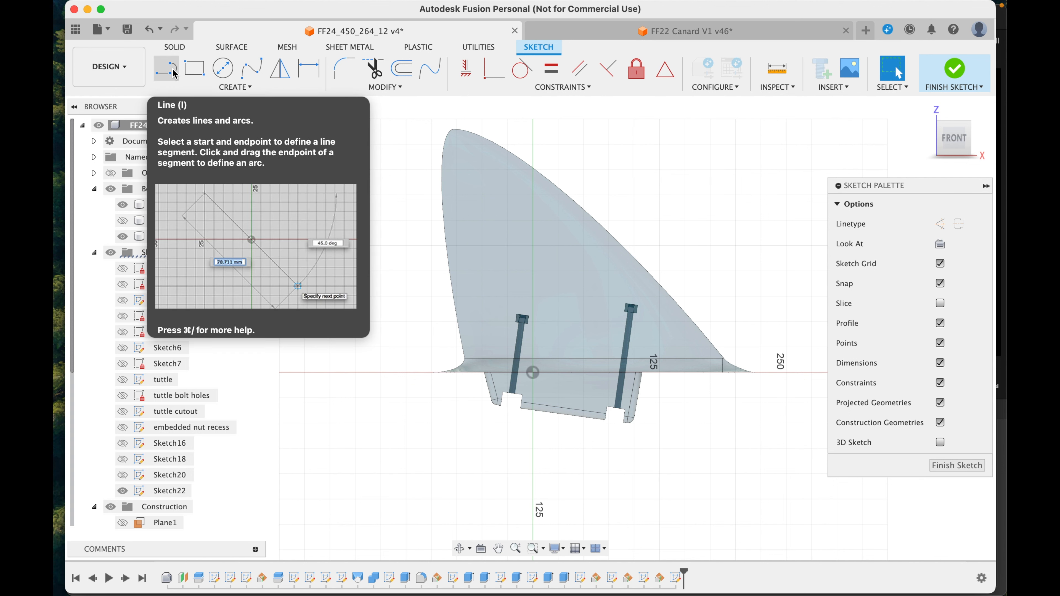
{"action": "left_click", "coordinate": [174, 73]}
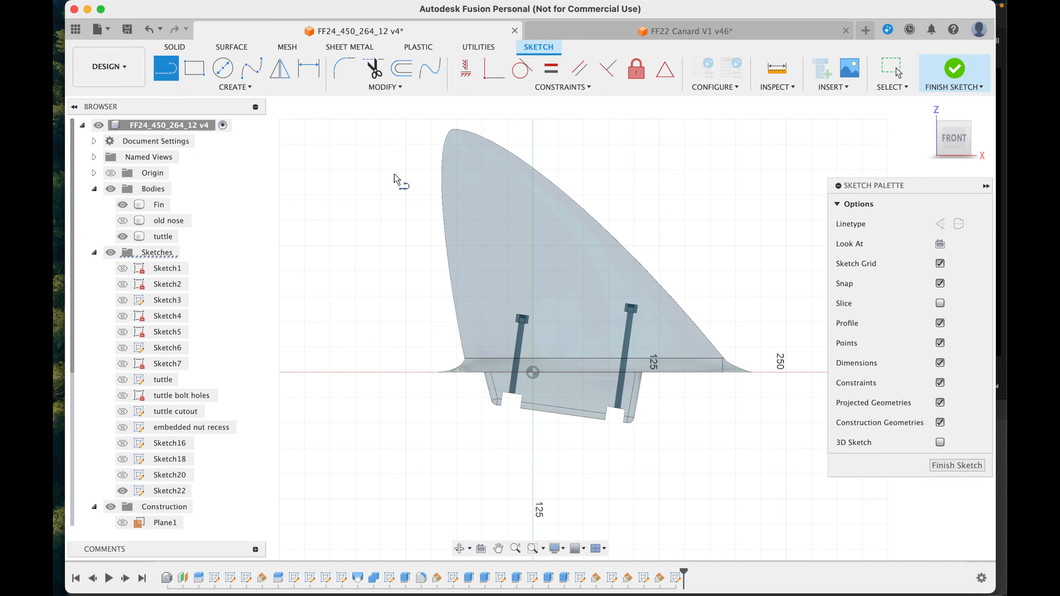
{"action": "left_click", "coordinate": [456, 140]}
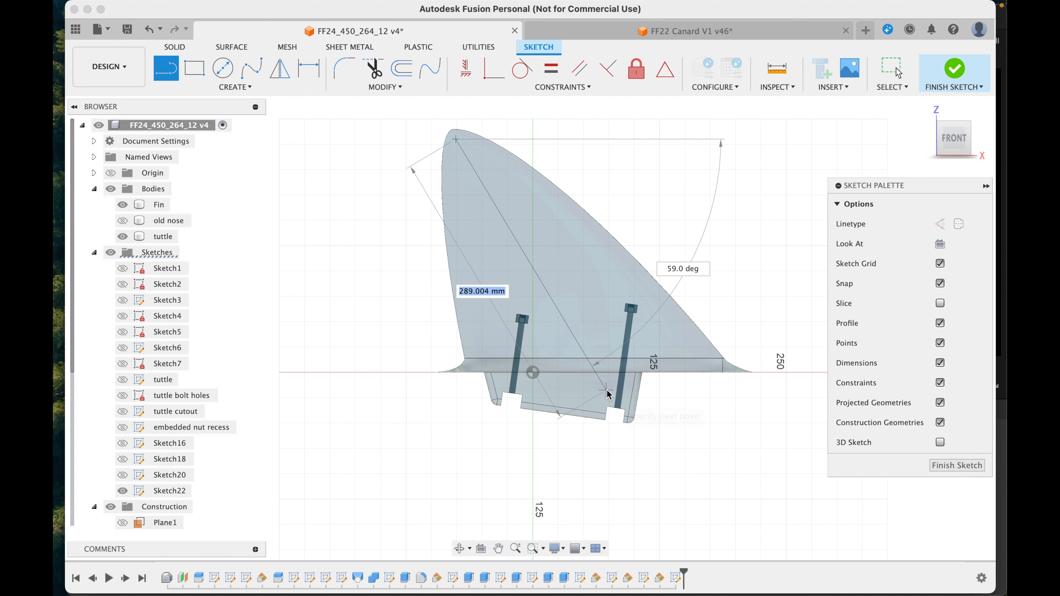
{"action": "left_click", "coordinate": [673, 474]}
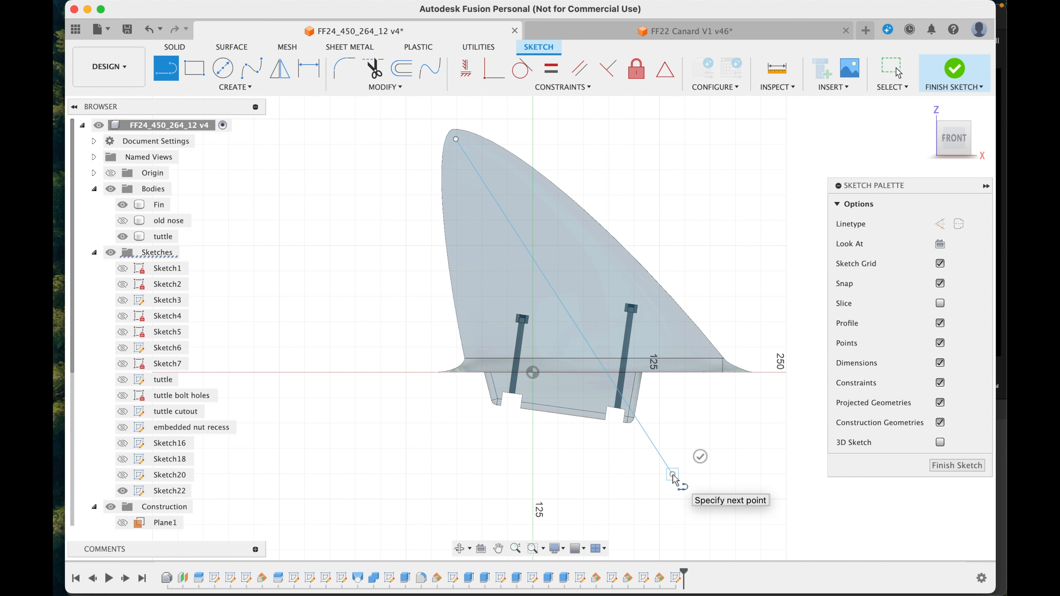
{"action": "key", "text": "Escape"}
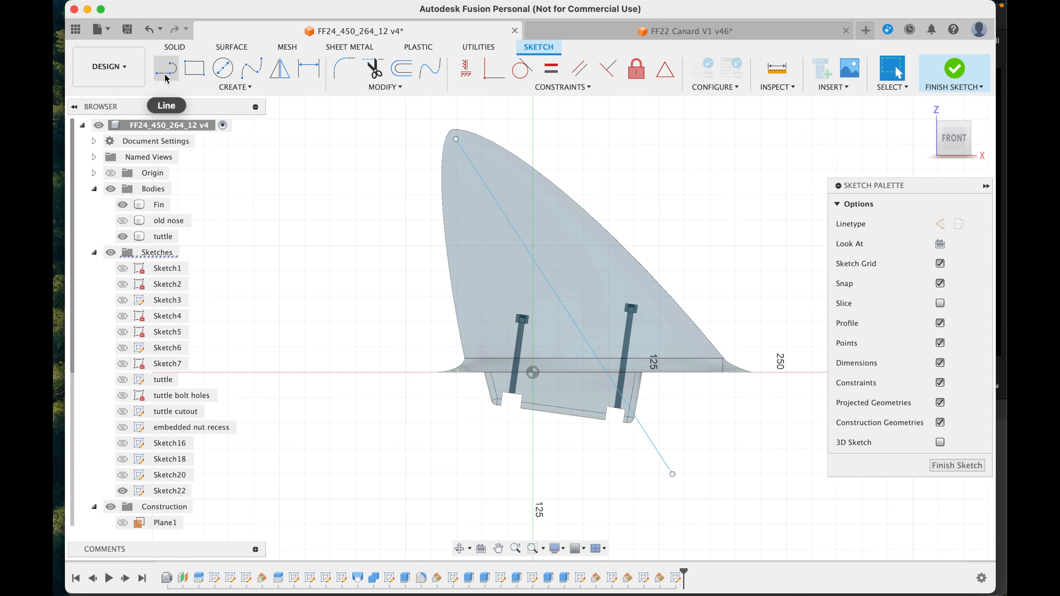
Step: Draw a second diagonal line roughly parallel to the first, from inside the fin near its steep edge to below the base
{"action": "left_click", "coordinate": [483, 235]}
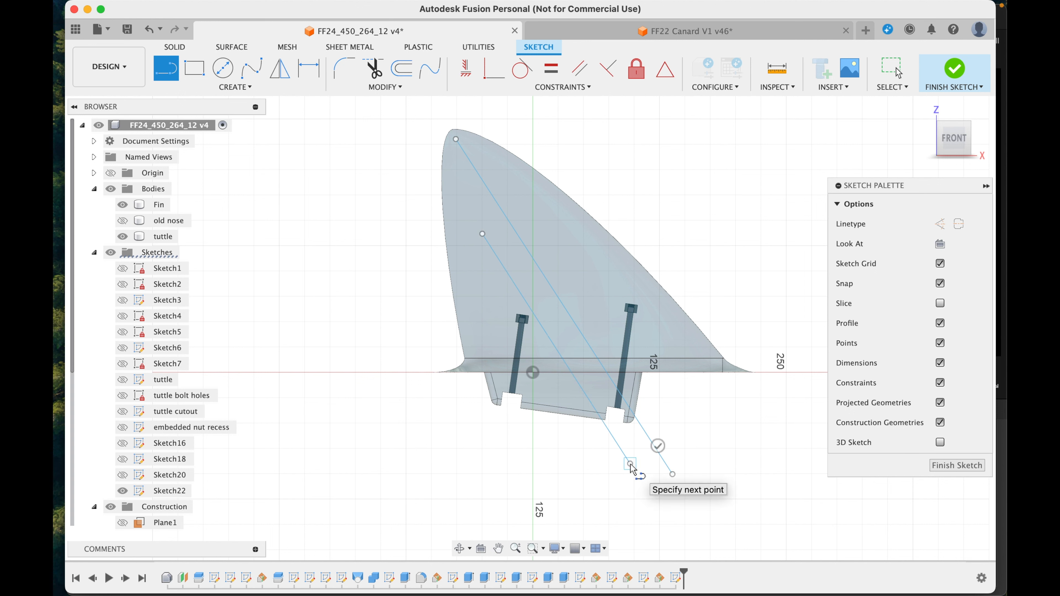
{"action": "left_click", "coordinate": [630, 464]}
{"action": "key", "text": "Escape"}
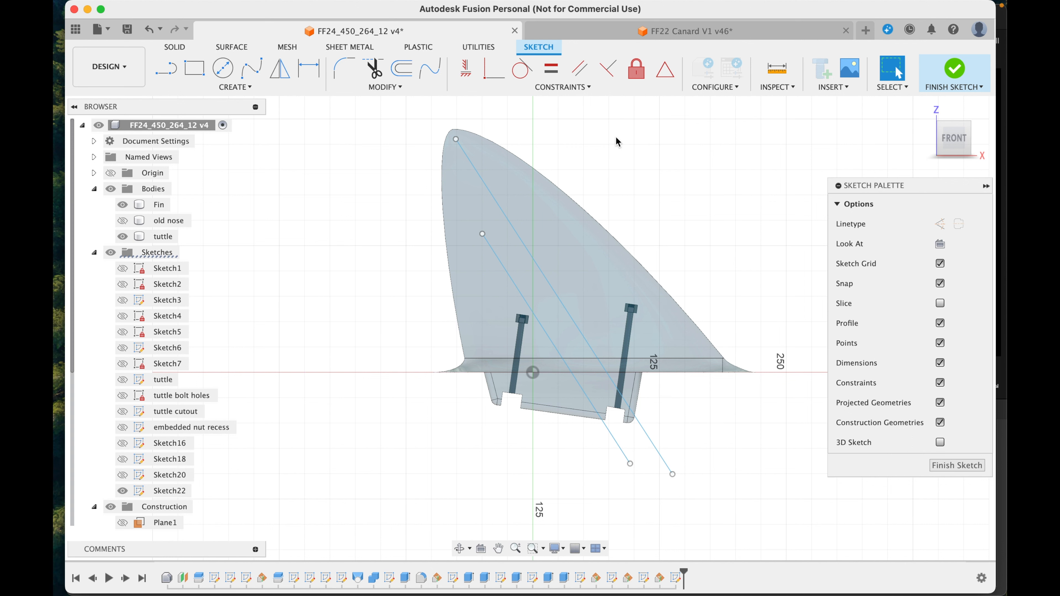
Step: Constrain the two diagonal lines parallel and move the shorter line slightly closer to the longer one
{"action": "left_click", "coordinate": [580, 68]}
{"action": "left_click", "coordinate": [565, 308]}
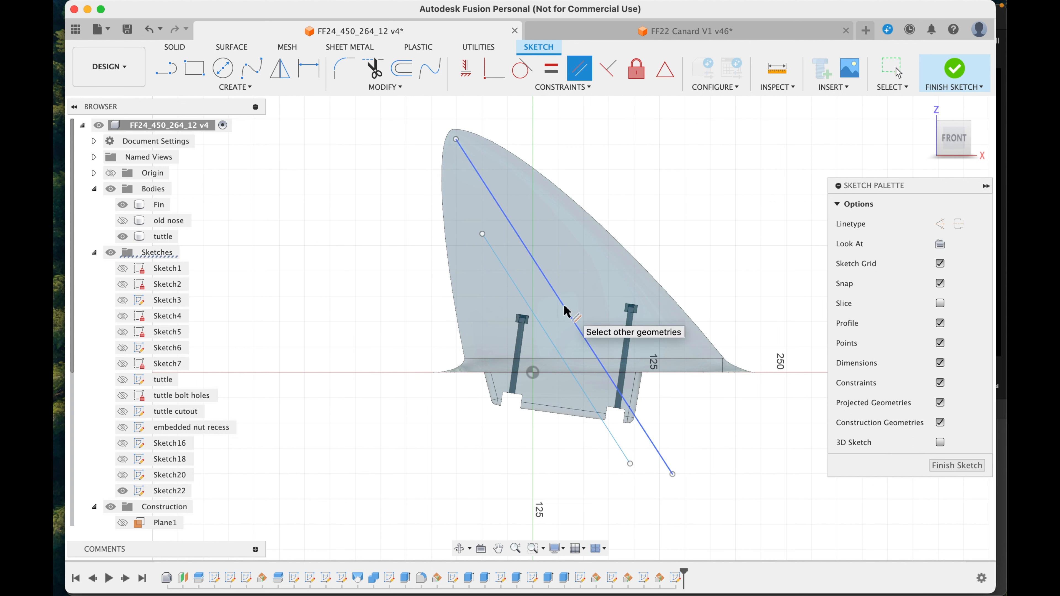
{"action": "left_click", "coordinate": [552, 341]}
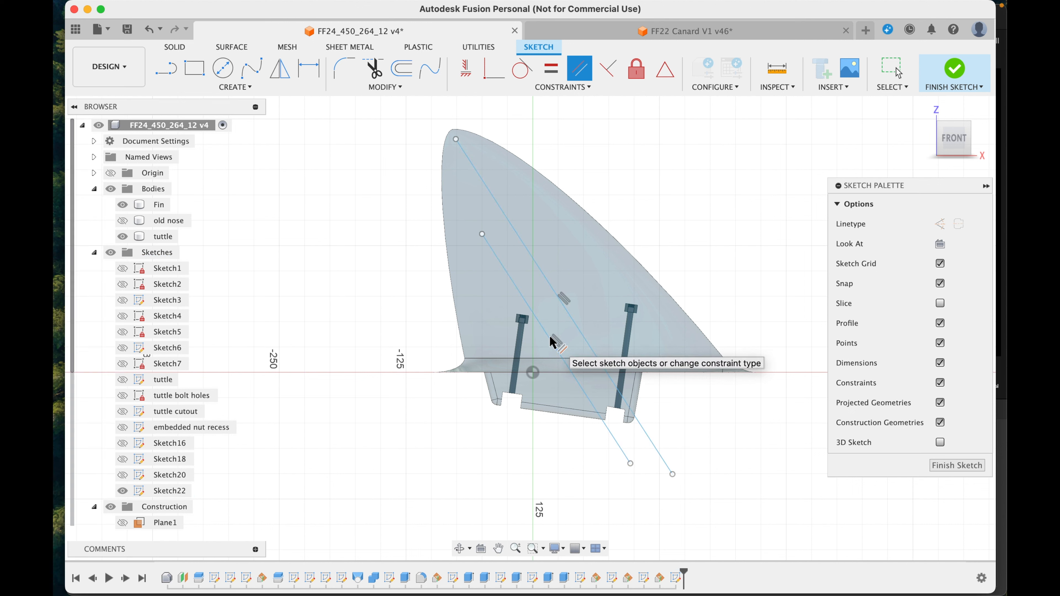
{"action": "key", "text": "Escape"}
{"action": "left_click", "coordinate": [552, 341]}
{"action": "mouse_move", "coordinate": [550, 337]}
{"action": "left_mouse_down"}
{"action": "mouse_move", "coordinate": [545, 319]}
{"action": "mouse_move", "coordinate": [553, 350]}
{"action": "mouse_move", "coordinate": [584, 336]}
{"action": "left_mouse_up"}
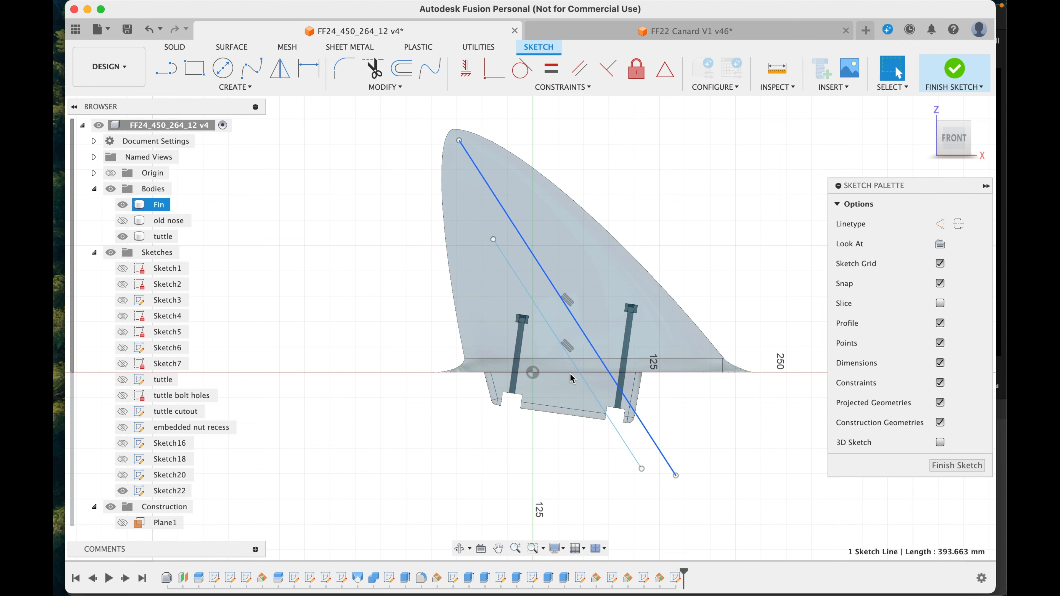
Step: Draw a line about 52 mm long perpendicular to the longer diagonal from its lower end, and finish the sketch
{"action": "left_click", "coordinate": [161, 72]}
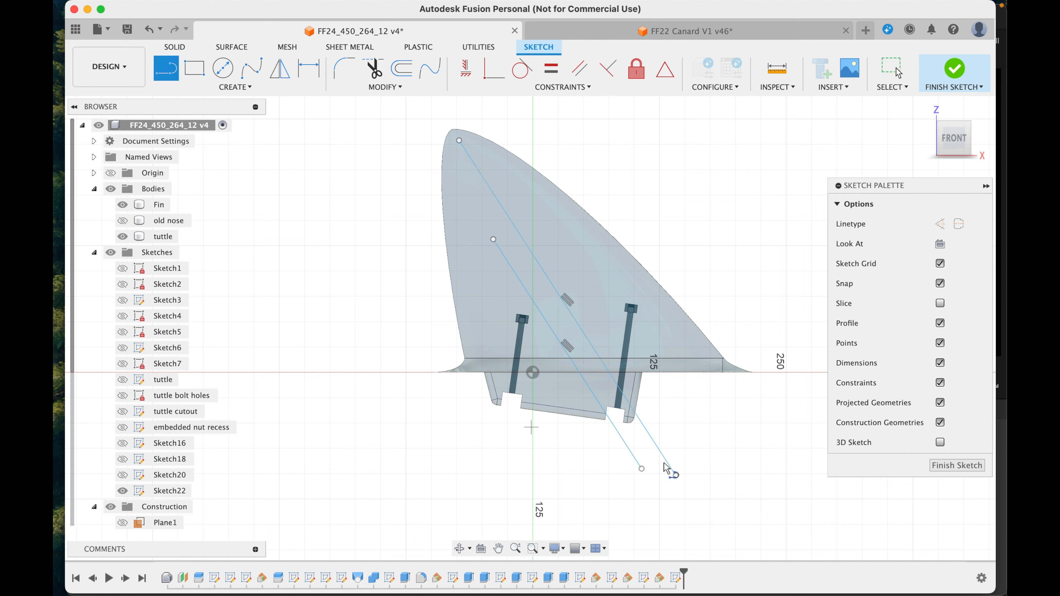
{"action": "left_click", "coordinate": [676, 475]}
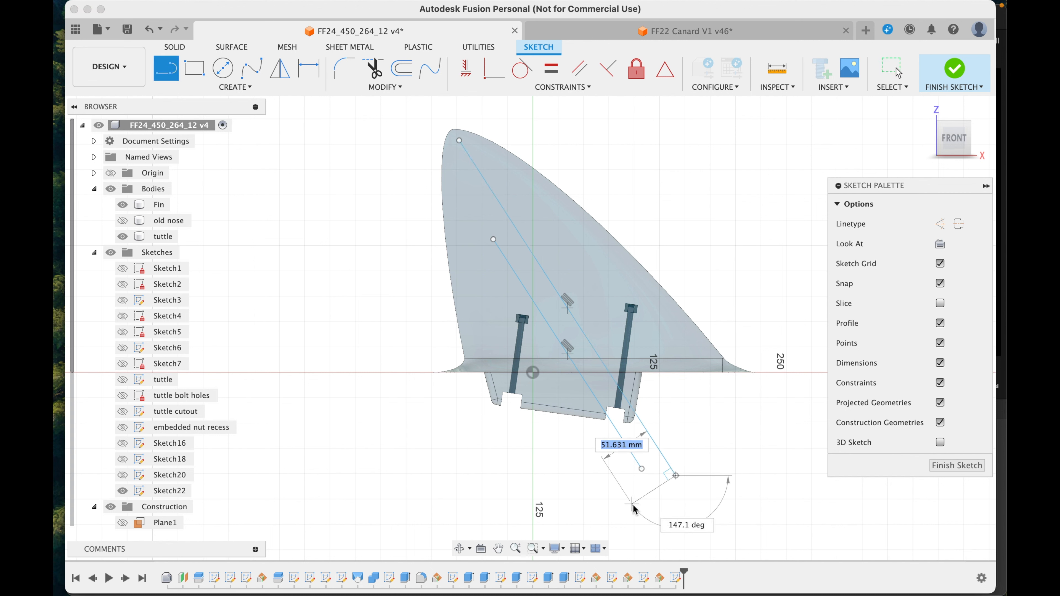
{"action": "left_click", "coordinate": [633, 505]}
{"action": "left_click", "coordinate": [961, 467]}
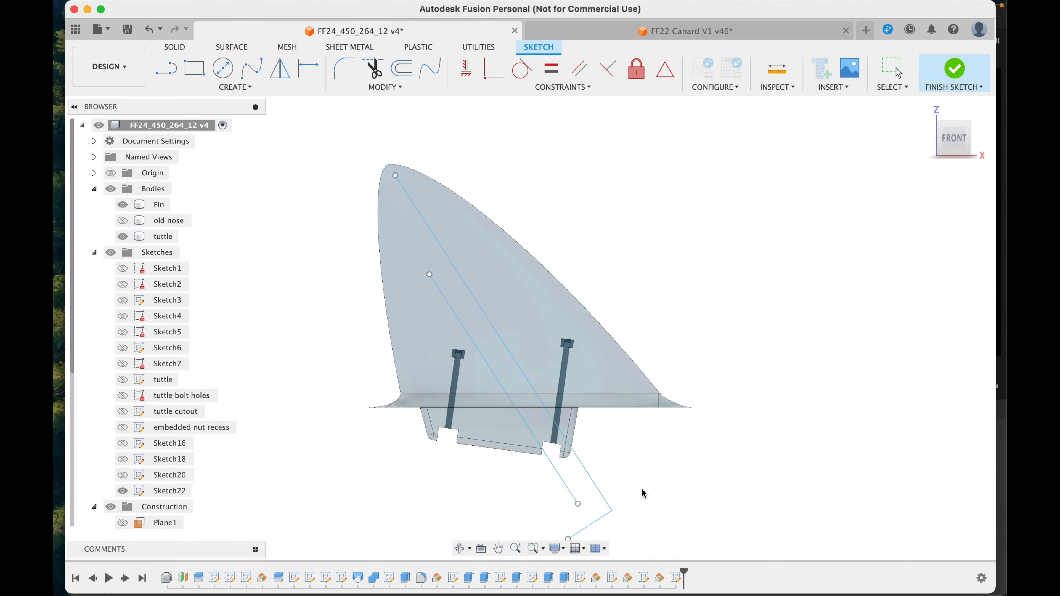
Step: Create a plane at an angle through the short line so that it stands perpendicular to the diagonal lines
{"action": "left_click", "coordinate": [599, 519]}
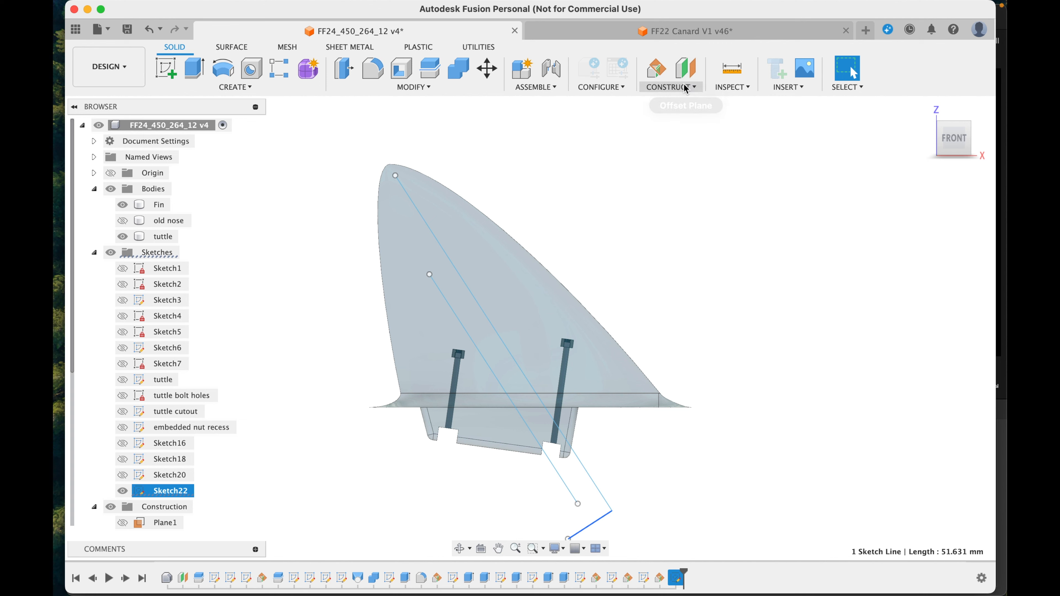
{"action": "left_click", "coordinate": [672, 87]}
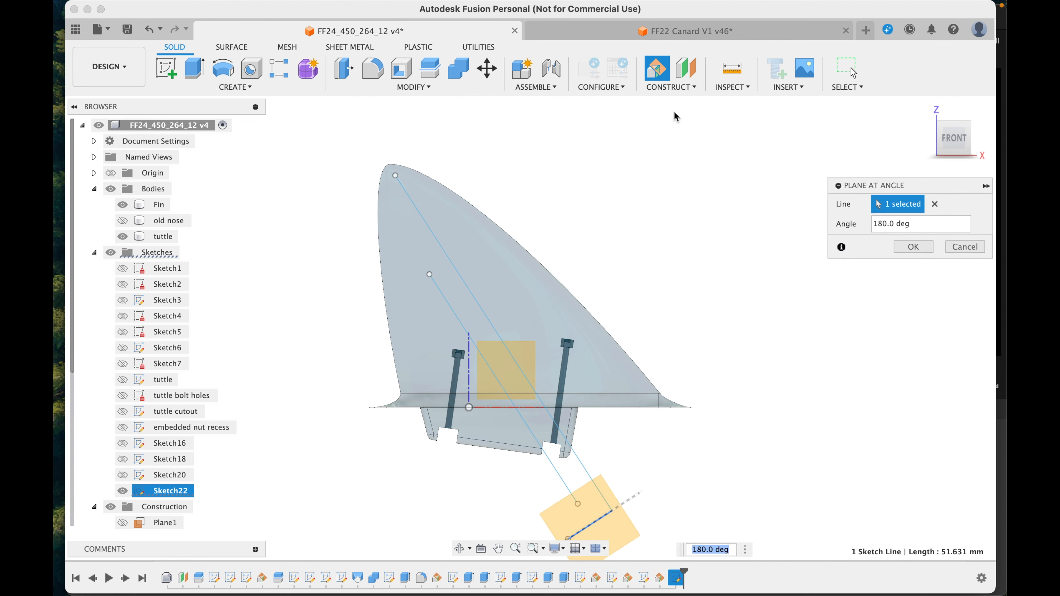
{"action": "key", "text": "Return"}
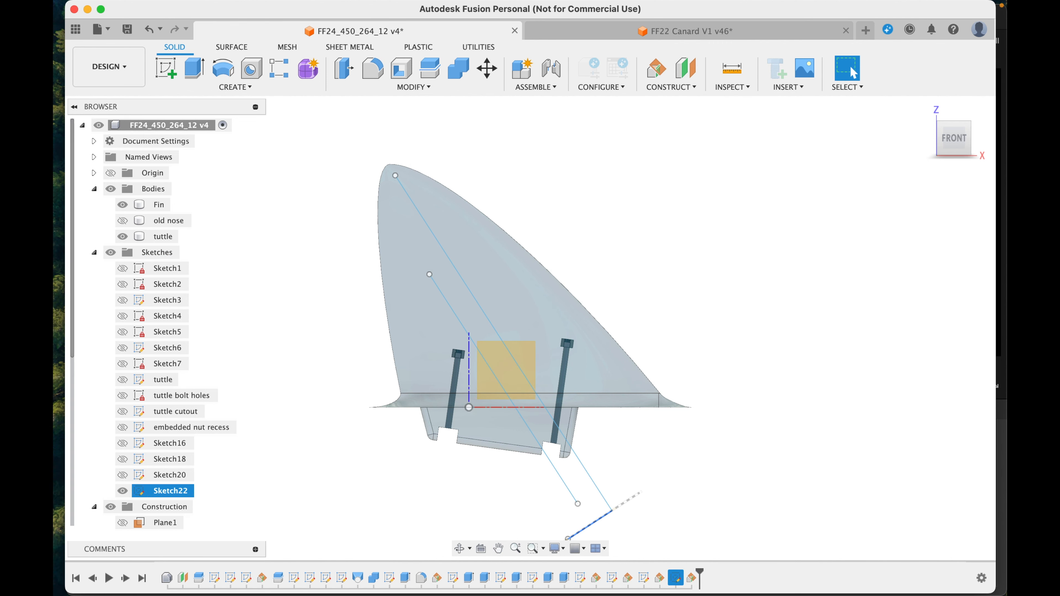
Step: Start a sketch on the new angled plane and project both diagonal lines onto it as points
{"action": "left_click_drag", "start_coordinate": [951, 147], "coordinate": [936, 100]}
{"action": "left_click", "coordinate": [591, 412]}
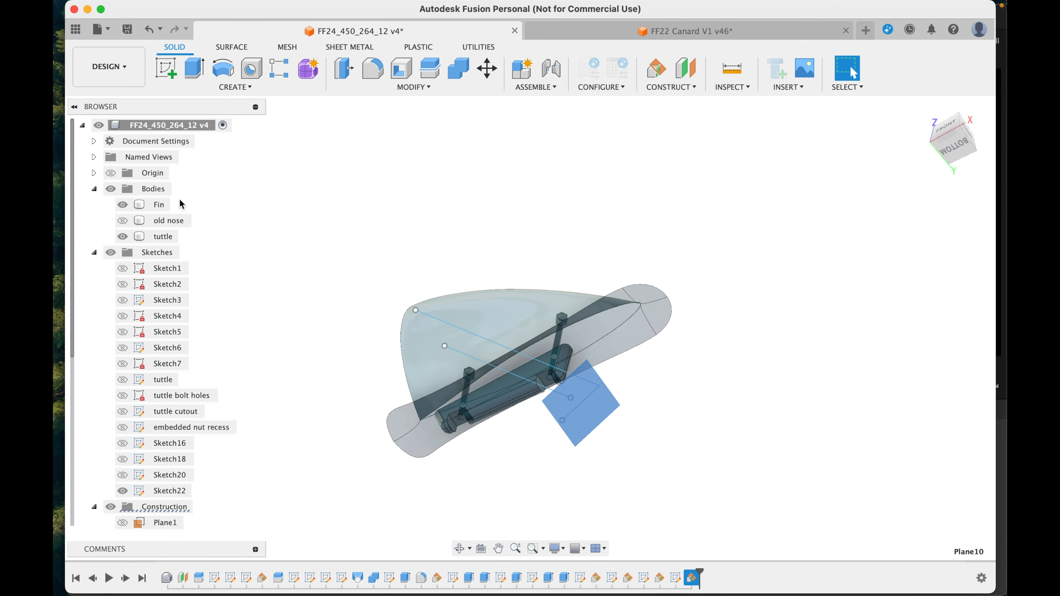
{"action": "left_click", "coordinate": [166, 76]}
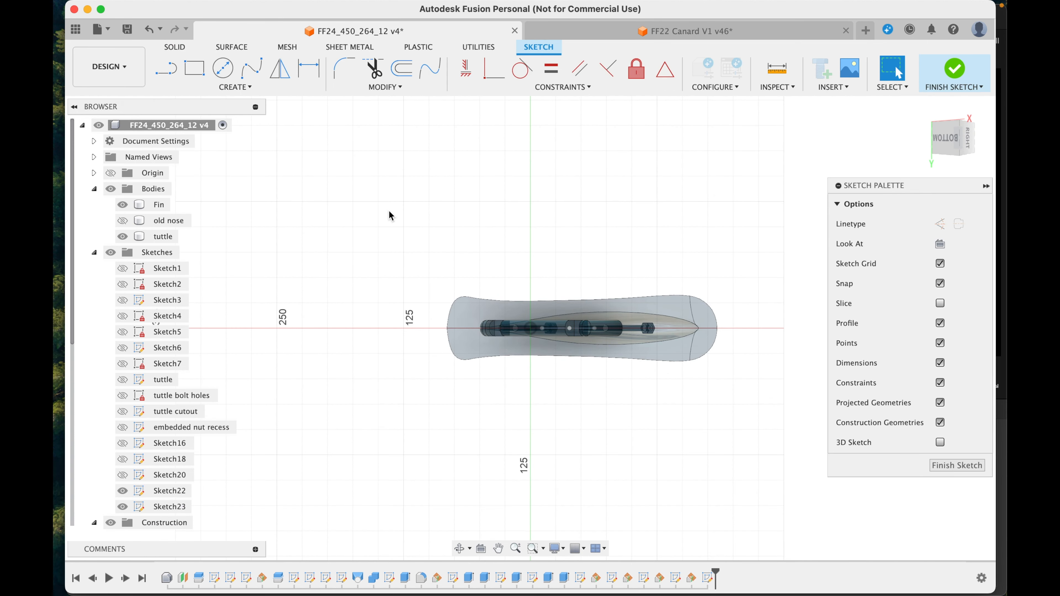
{"action": "left_click", "coordinate": [951, 156]}
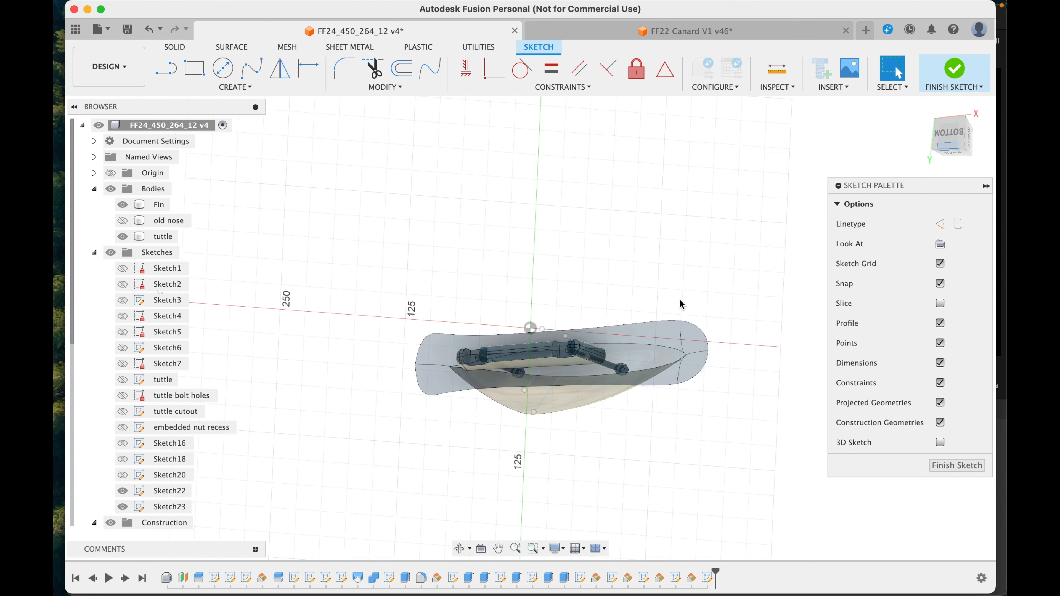
{"action": "left_click", "coordinate": [555, 391]}
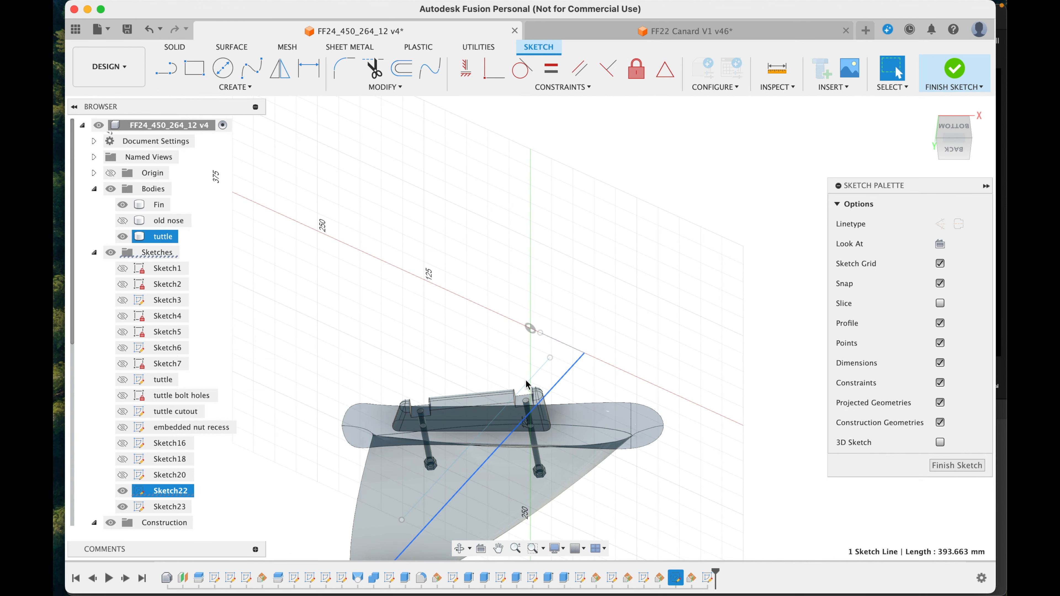
{"action": "left_click", "coordinate": [534, 375], "text": "shift"}
{"action": "key", "text": "p"}
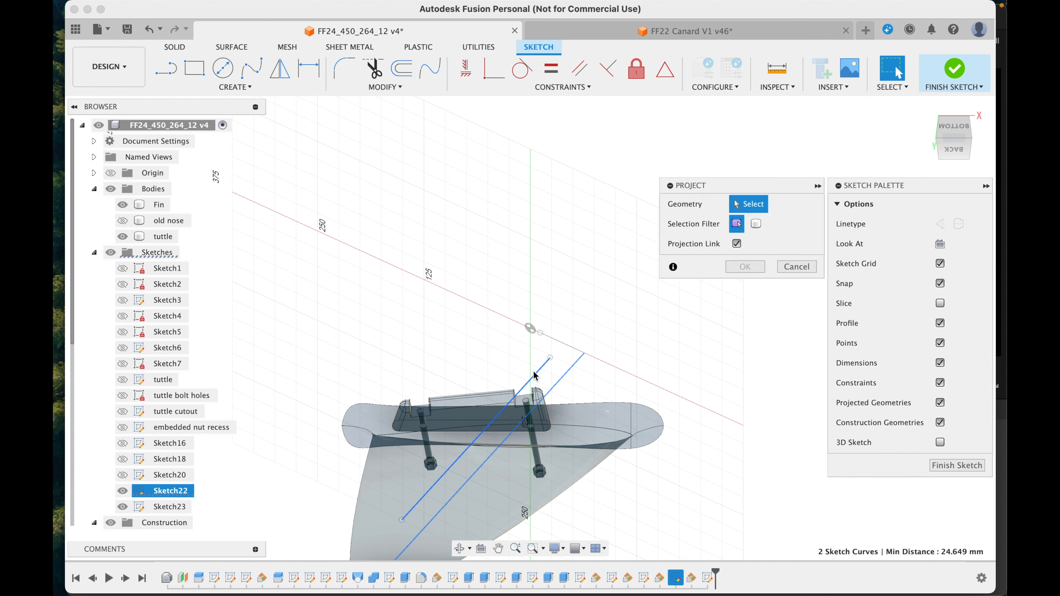
{"action": "key", "text": "Return"}
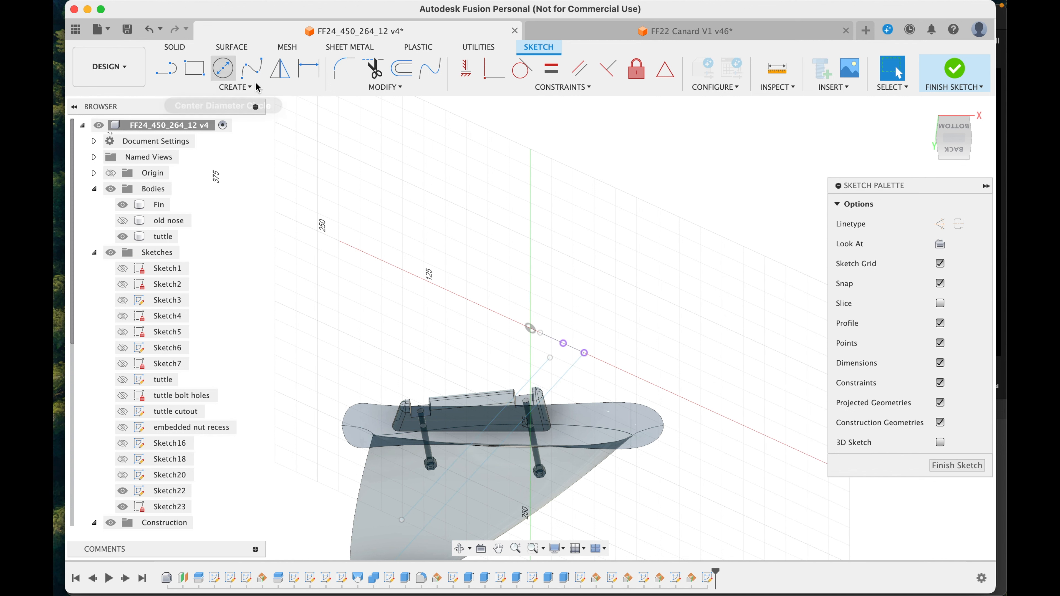
Step: Draw a 3.5 mm diameter circle centred on the projected point of the longer diagonal line
{"action": "left_click", "coordinate": [223, 68]}
{"action": "scroll", "coordinate": [592, 346], "scroll_direction": "down", "scroll_amount": 3}
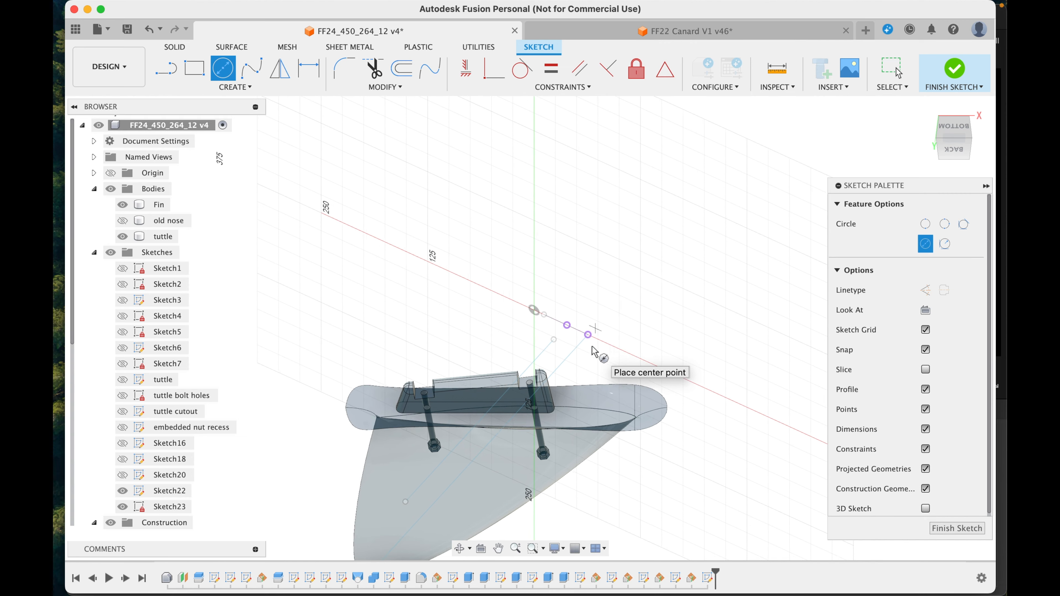
{"action": "left_click", "coordinate": [590, 325]}
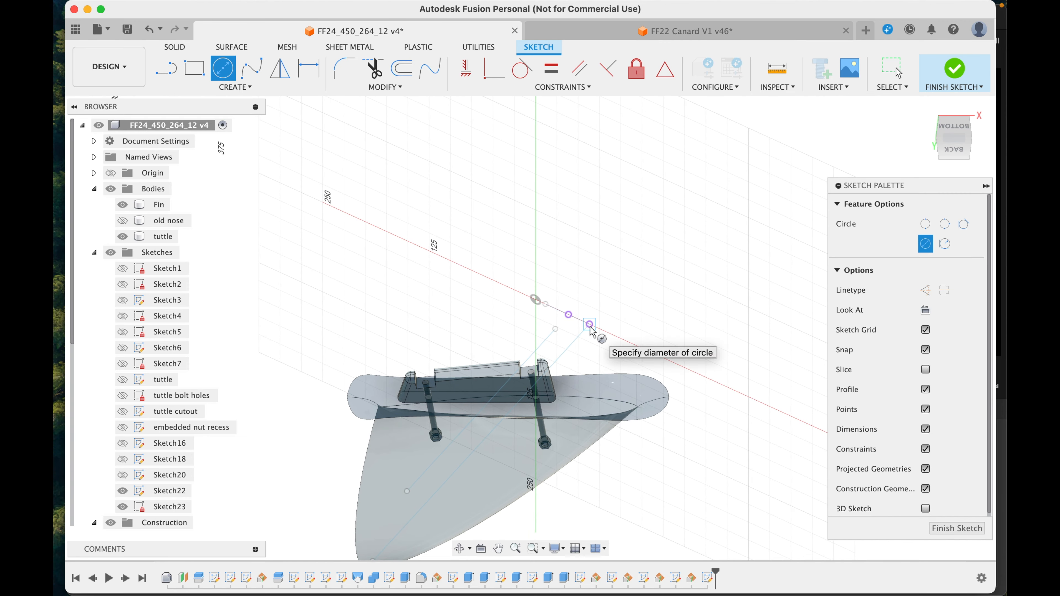
{"action": "type", "text": "3.5"}
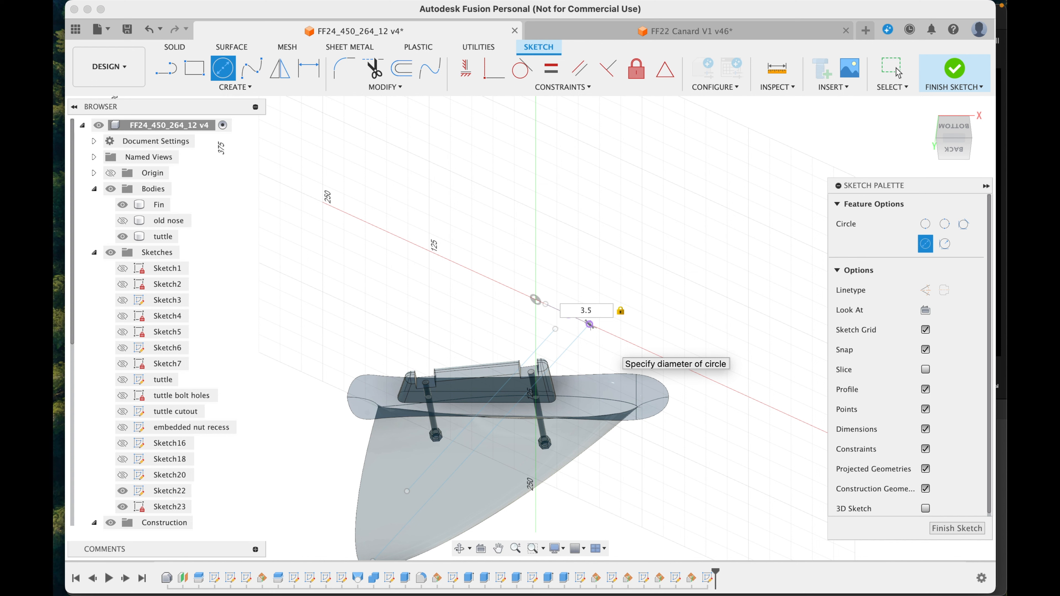
{"action": "key", "text": "Return"}
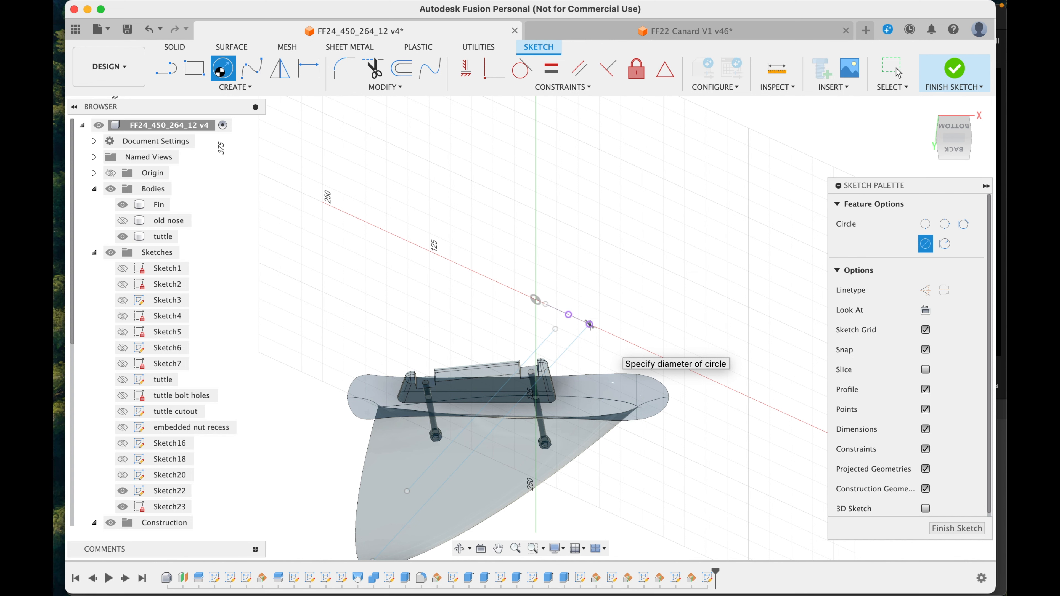
Step: Draw an 8.4 mm diameter circle centred on the projected point of the shorter diagonal line
{"action": "left_click", "coordinate": [220, 72]}
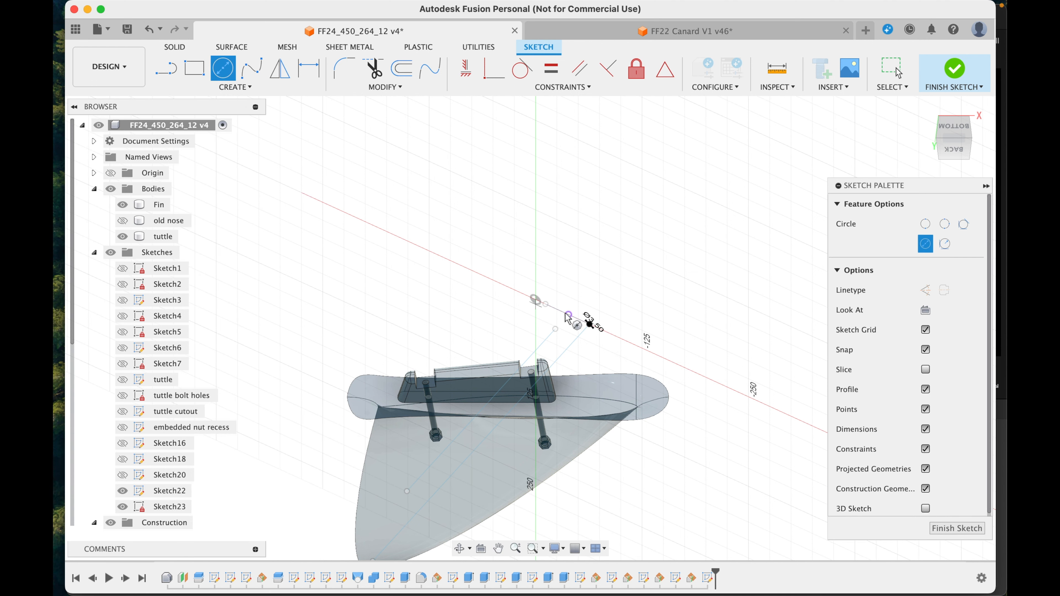
{"action": "scroll", "coordinate": [567, 317], "scroll_direction": "up", "scroll_amount": 5}
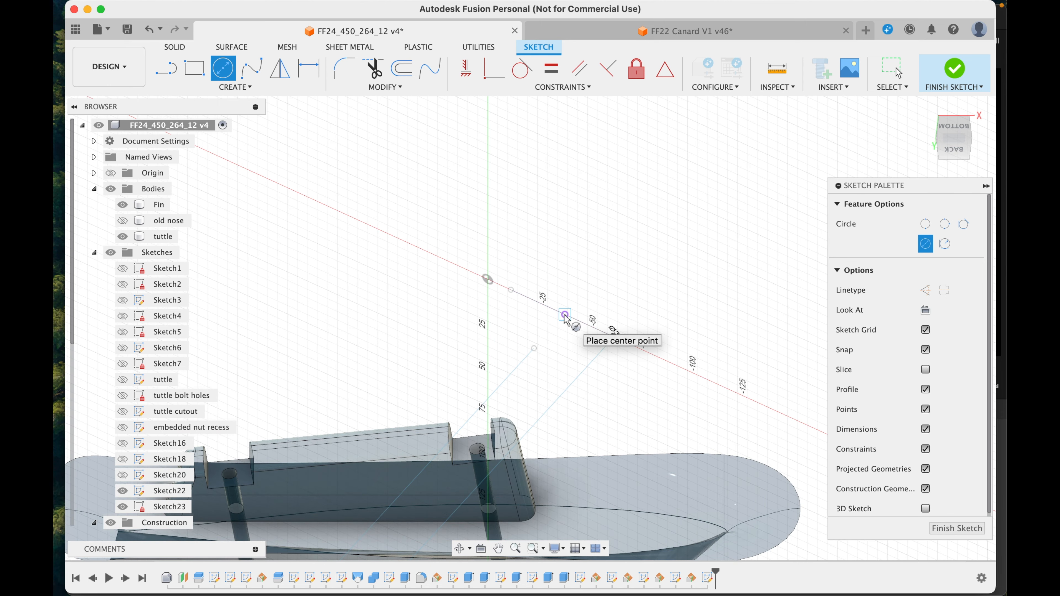
{"action": "left_click", "coordinate": [566, 316]}
{"action": "type", "text": "8.4"}
{"action": "key", "text": "Tab"}
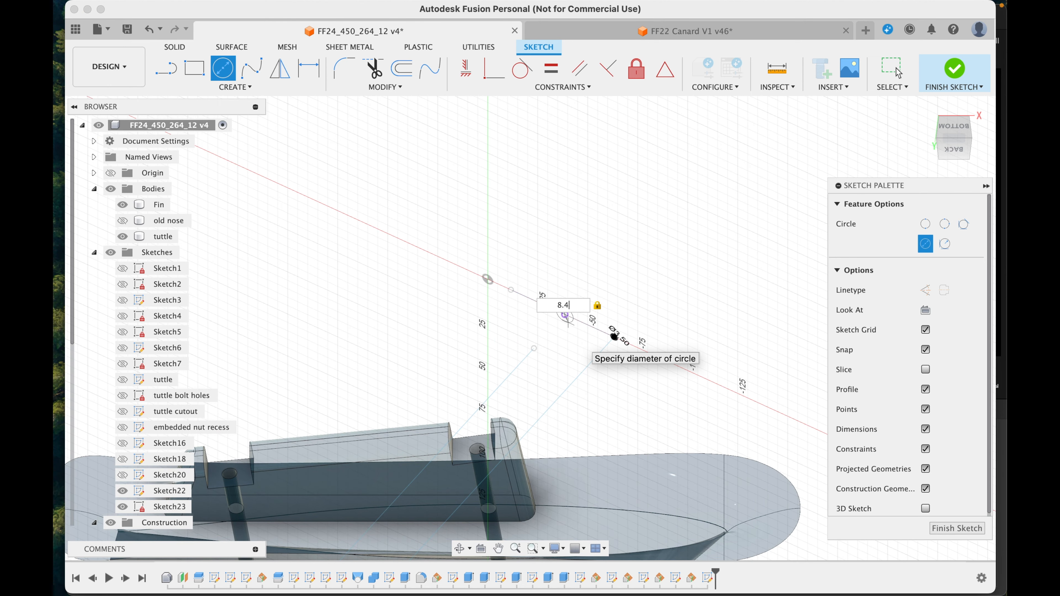
{"action": "key", "text": "Return"}
{"action": "left_click", "coordinate": [897, 73]}
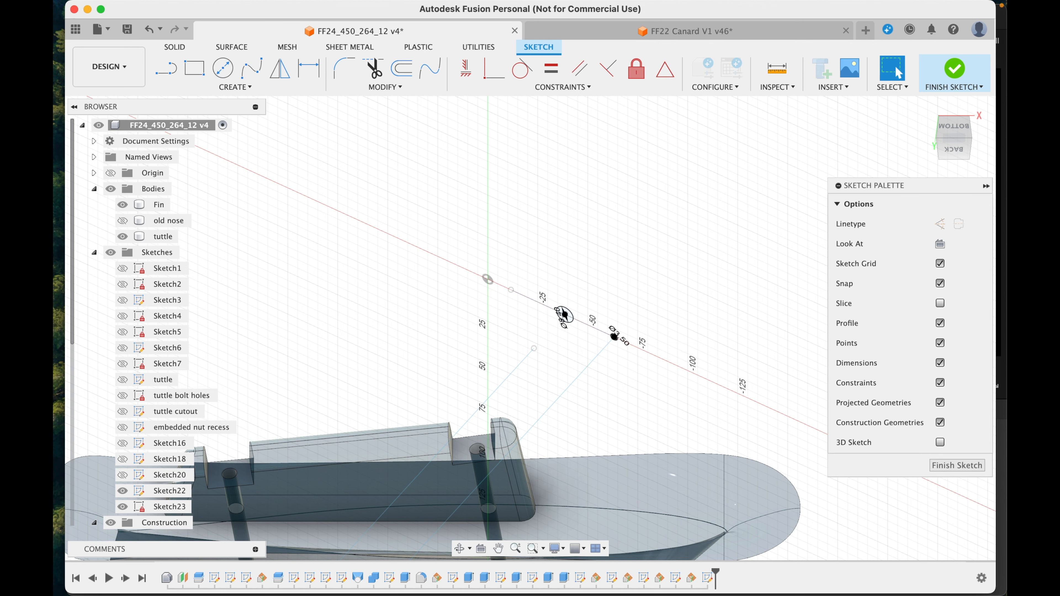
Step: Finish the circle sketch, hide the diagonal line sketch and rename the circle sketch "Carbon rod holes"
{"action": "left_click", "coordinate": [956, 466]}
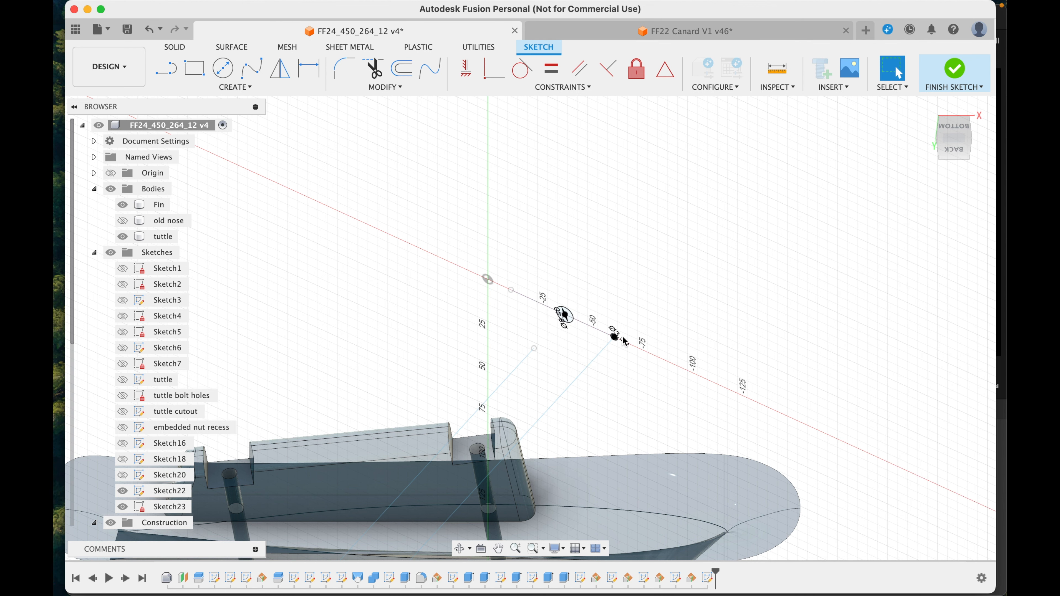
{"action": "left_click", "coordinate": [122, 490]}
{"action": "left_click", "coordinate": [159, 507]}
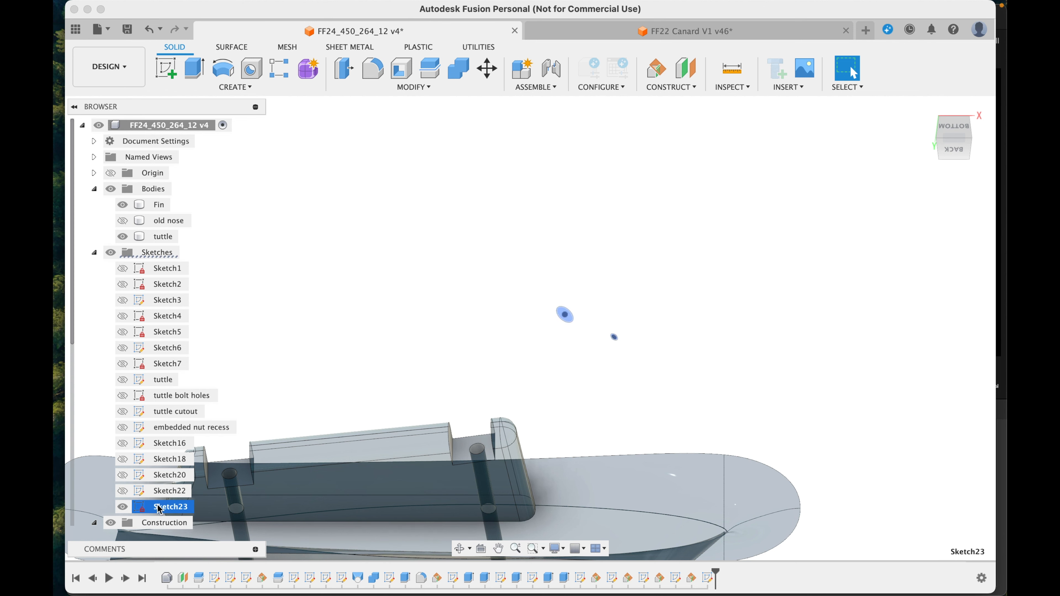
{"action": "left_click", "coordinate": [159, 507]}
{"action": "type", "text": "Carbon rod holes"}
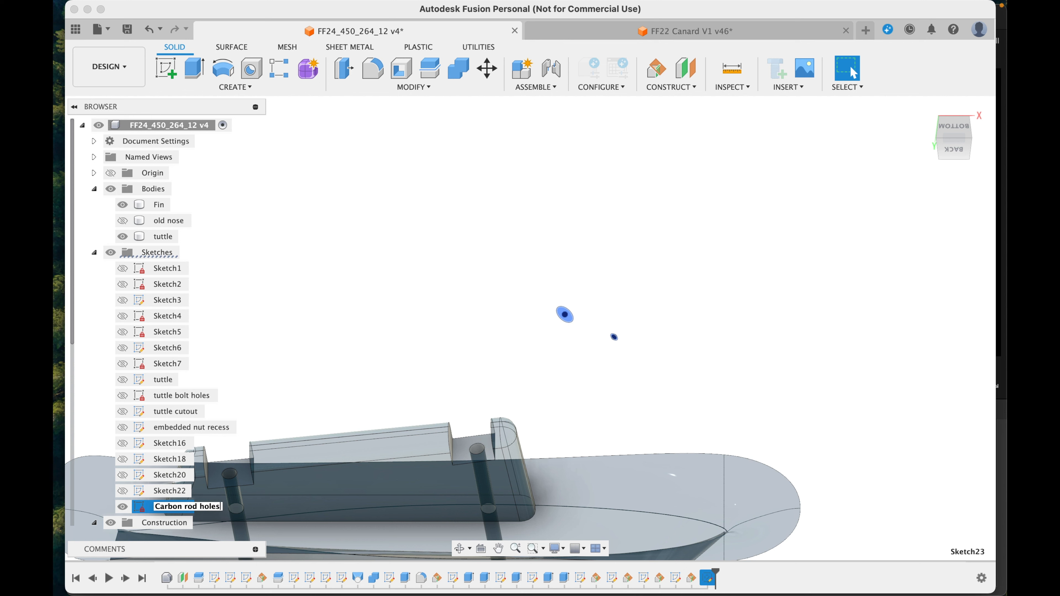
{"action": "key", "text": "Return"}
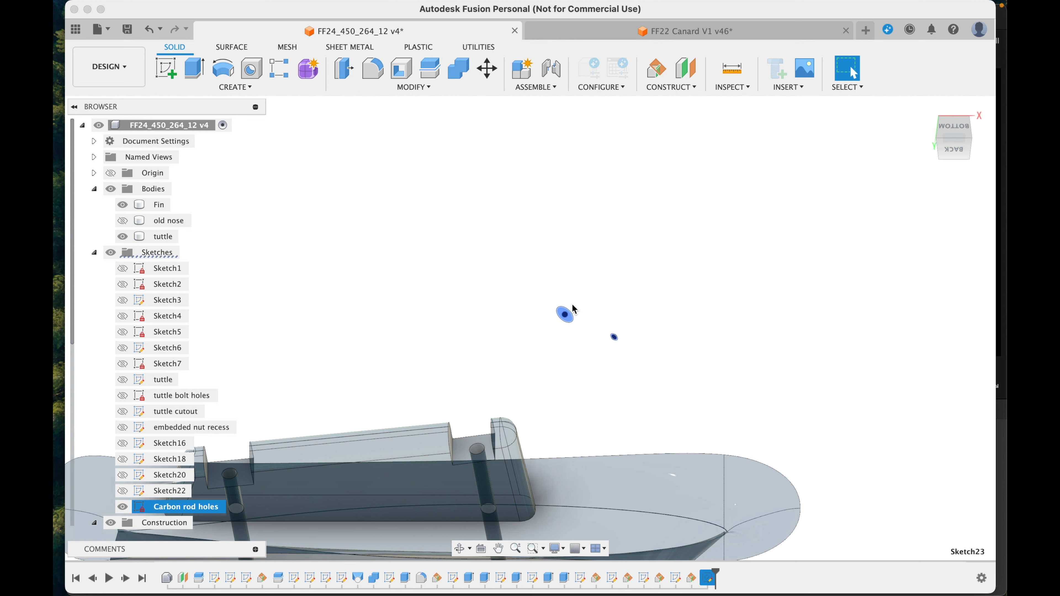
Step: Set up an extrude cut of the larger circle through the tuttle into the fin with a distance of -250 mm
{"action": "key", "text": "e"}
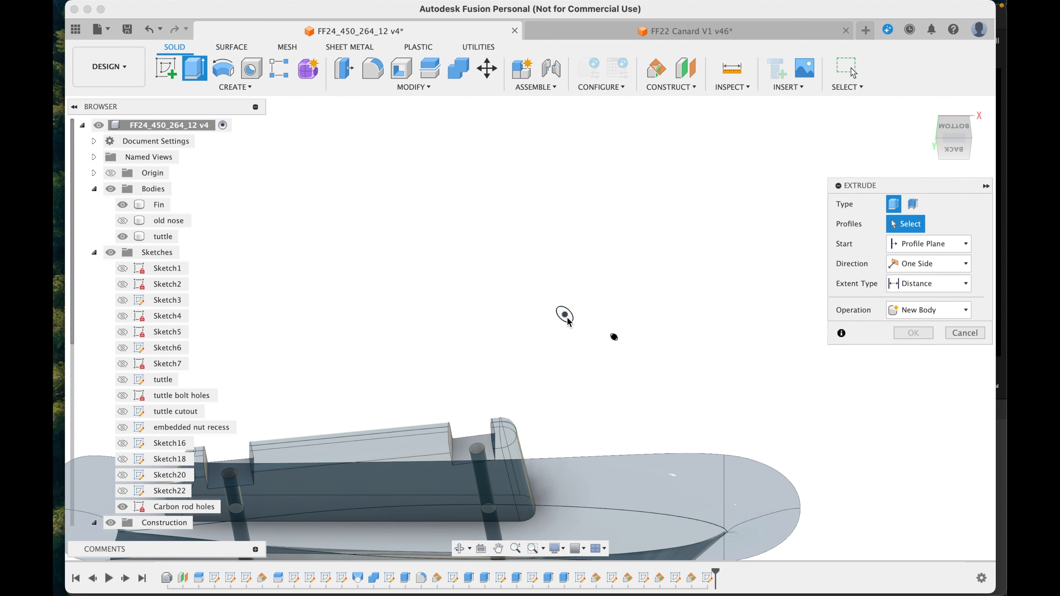
{"action": "scroll", "coordinate": [568, 322], "scroll_direction": "up", "scroll_amount": 5}
{"action": "left_click", "coordinate": [568, 322]}
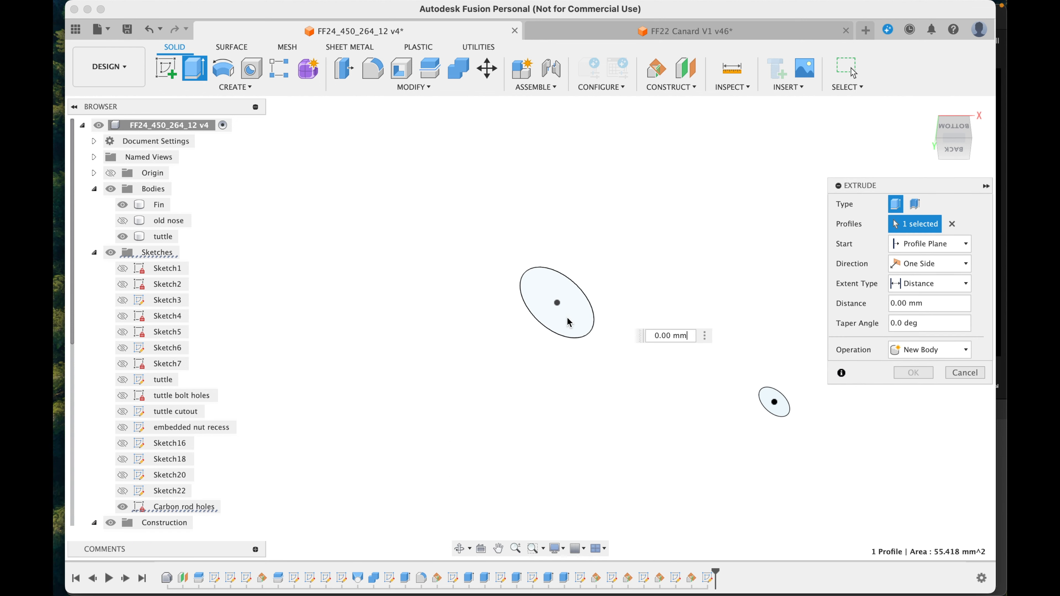
{"action": "type", "text": "e"}
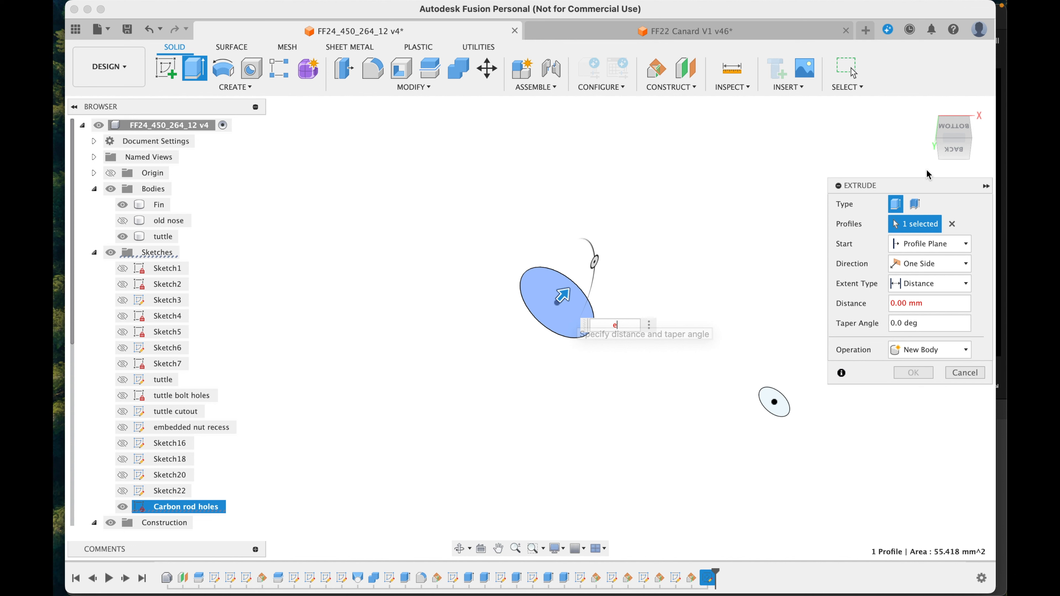
{"action": "scroll", "coordinate": [650, 229], "scroll_direction": "down", "scroll_amount": 5}
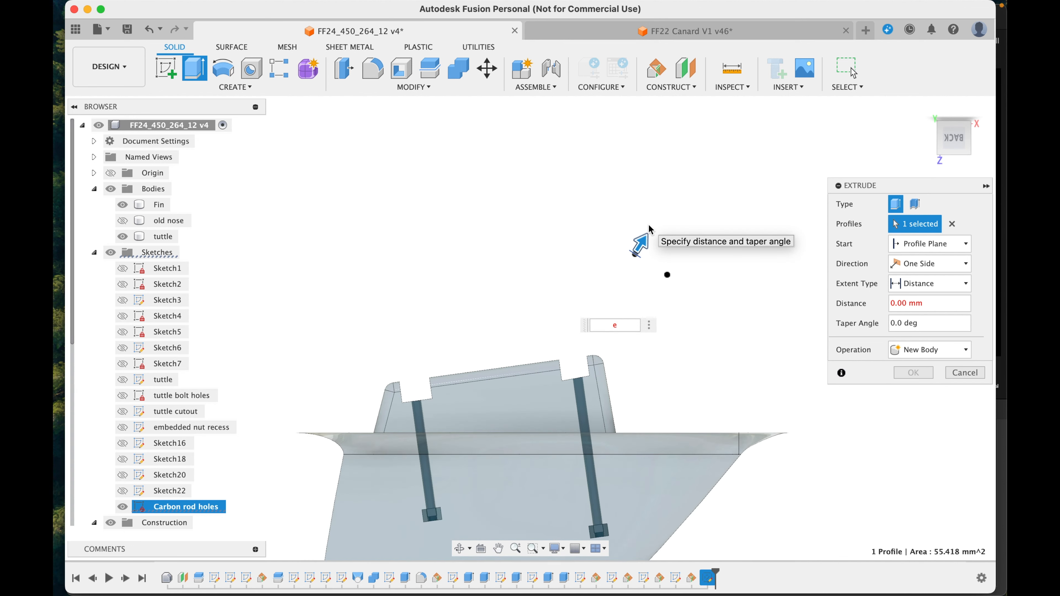
{"action": "scroll", "coordinate": [649, 229], "scroll_direction": "down", "scroll_amount": 4}
{"action": "left_click_drag", "start_coordinate": [646, 229], "coordinate": [450, 548]}
{"action": "left_click_drag", "start_coordinate": [496, 487], "coordinate": [551, 408]}
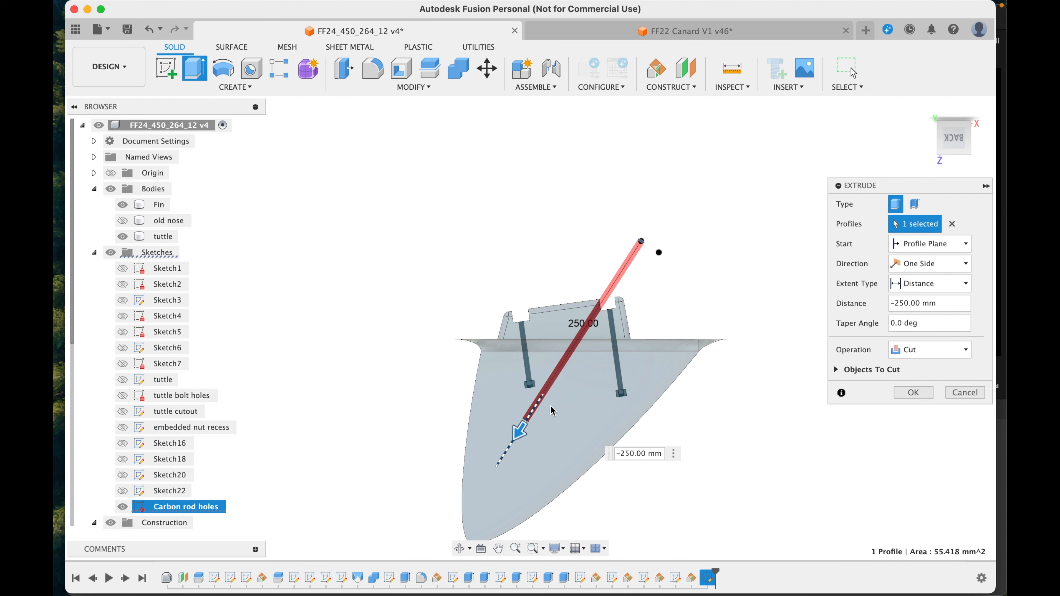
Step: Start the larger circle's extrude cut at an offset of -100 mm from the profile plane
{"action": "left_click", "coordinate": [926, 246]}
{"action": "left_click", "coordinate": [895, 275]}
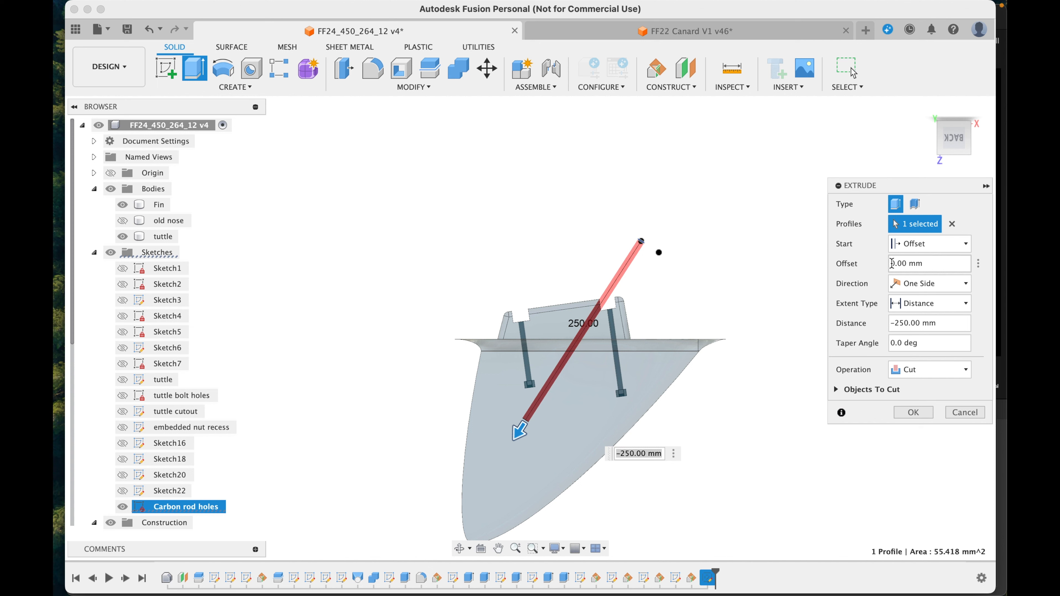
{"action": "type", "text": "0"}
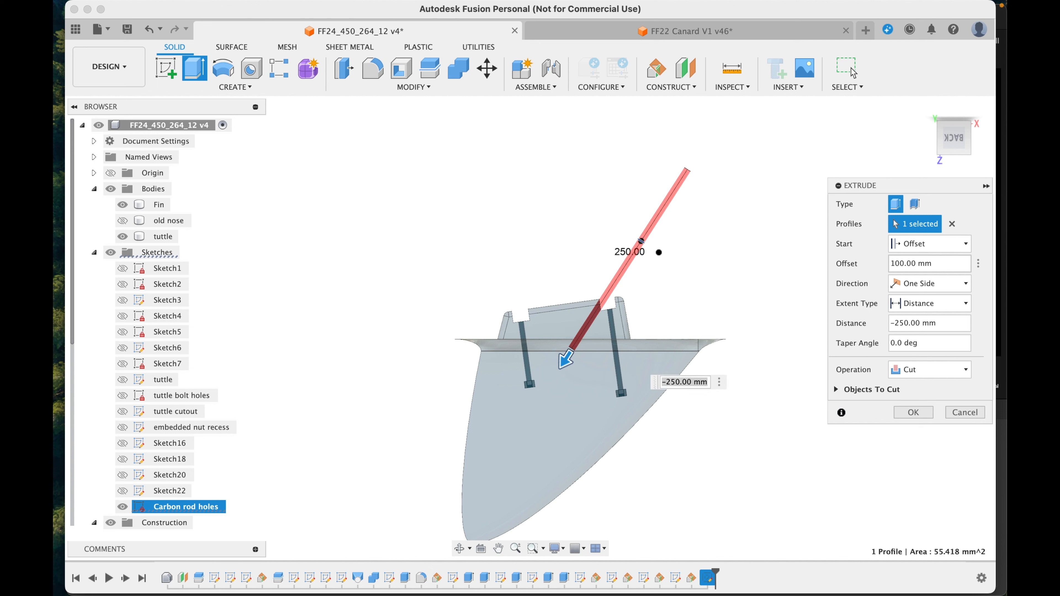
{"action": "type", "text": "-"}
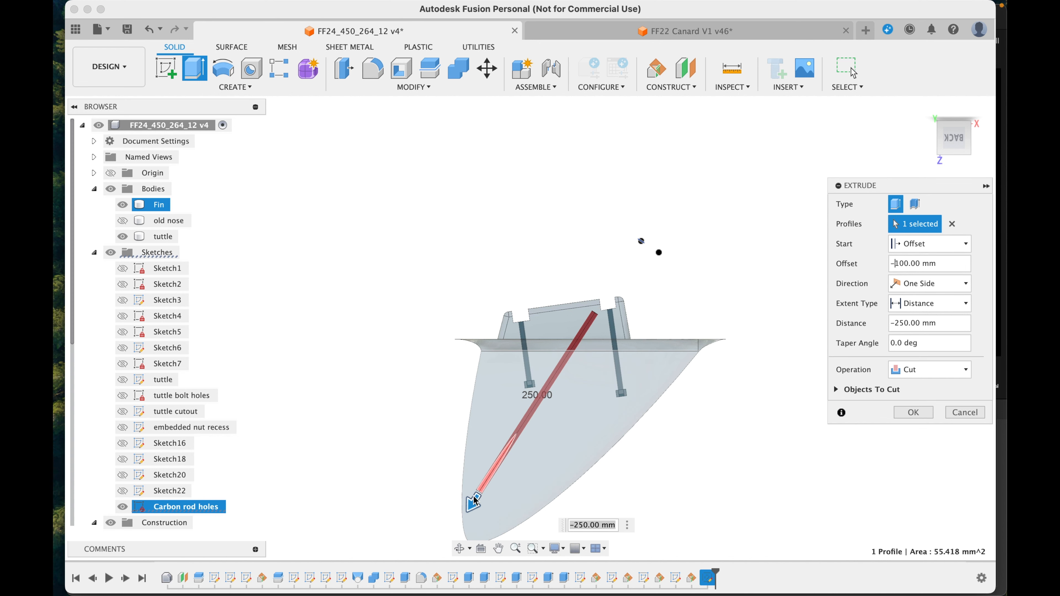
Step: Shorten the larger rod hole's cut distance to -140 mm so it ends inside the fin, and complete the cut
{"action": "left_click_drag", "start_coordinate": [474, 501], "coordinate": [499, 468]}
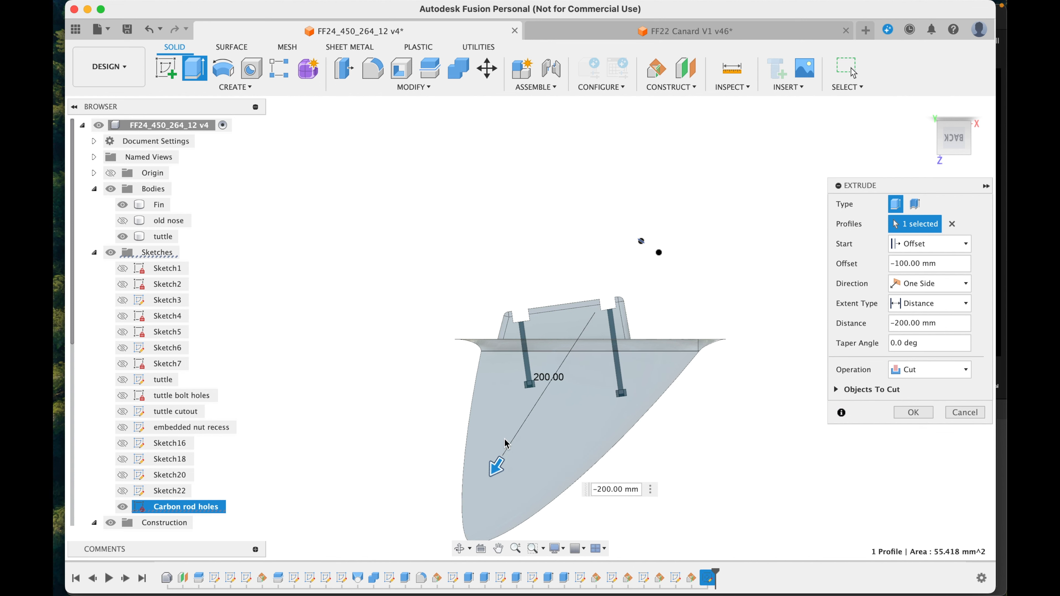
{"action": "scroll", "coordinate": [509, 464], "scroll_direction": "up", "scroll_amount": 5}
{"action": "scroll", "coordinate": [512, 462], "scroll_direction": "up", "scroll_amount": 1}
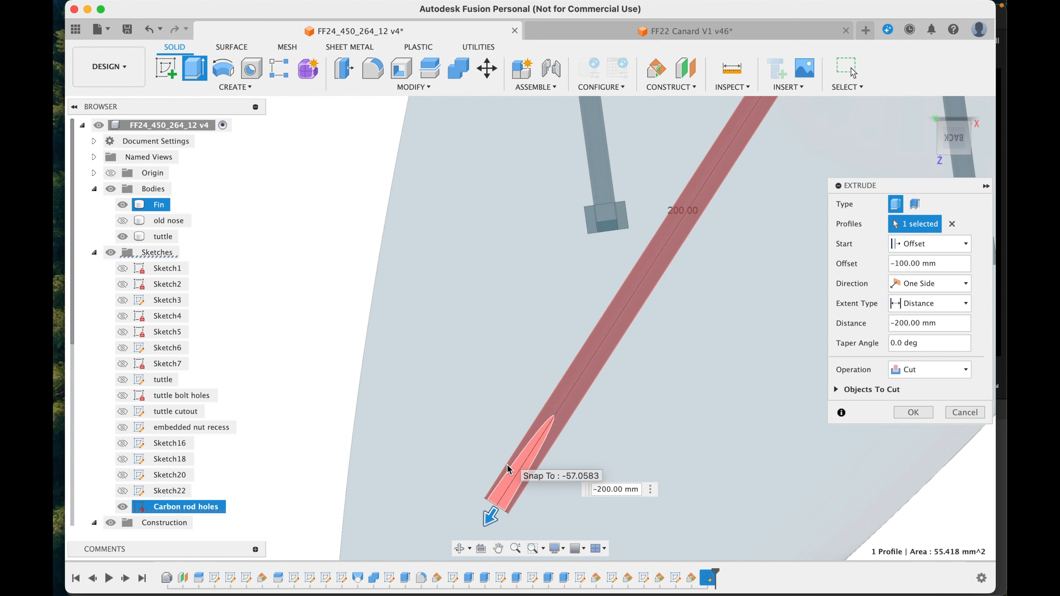
{"action": "left_click_drag", "start_coordinate": [490, 513], "coordinate": [554, 422]}
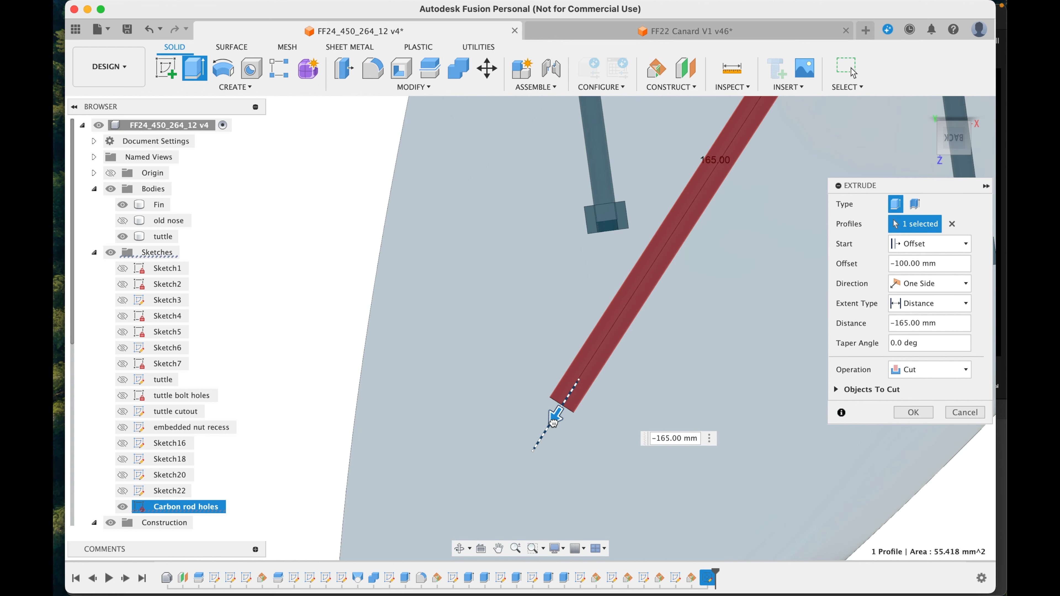
{"action": "left_click_drag", "start_coordinate": [571, 386], "coordinate": [601, 340]}
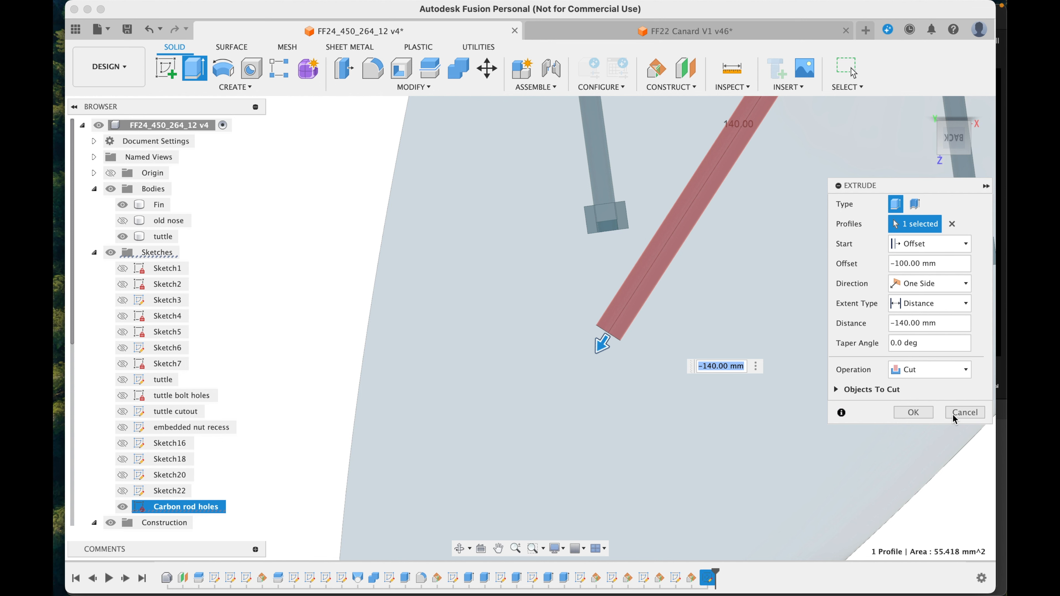
{"action": "key", "text": "Return"}
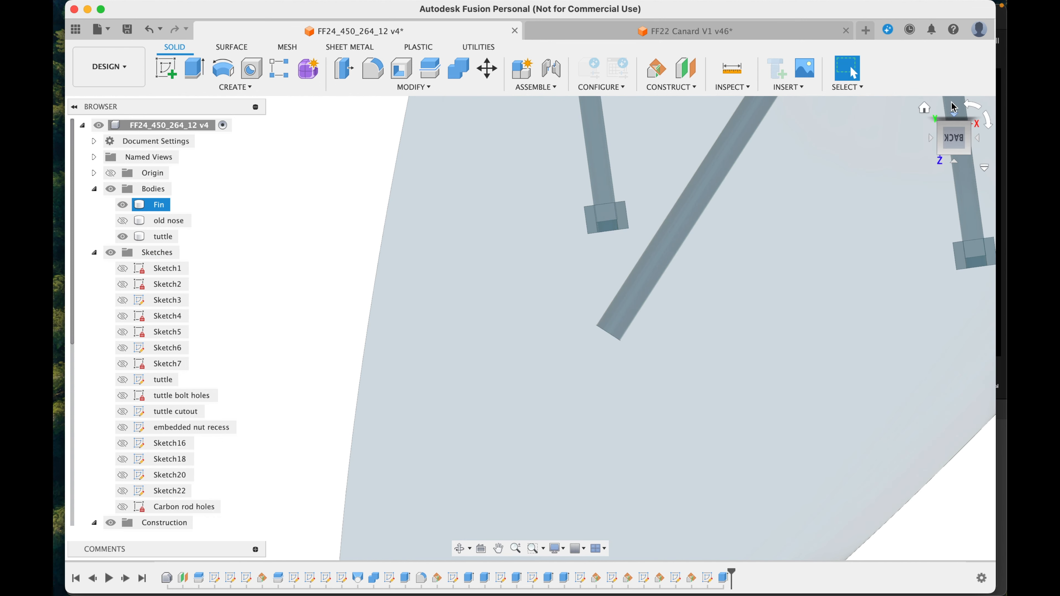
Step: Show the "Carbon rod holes" sketch again and begin extruding its smaller circle
{"action": "left_click", "coordinate": [949, 119]}
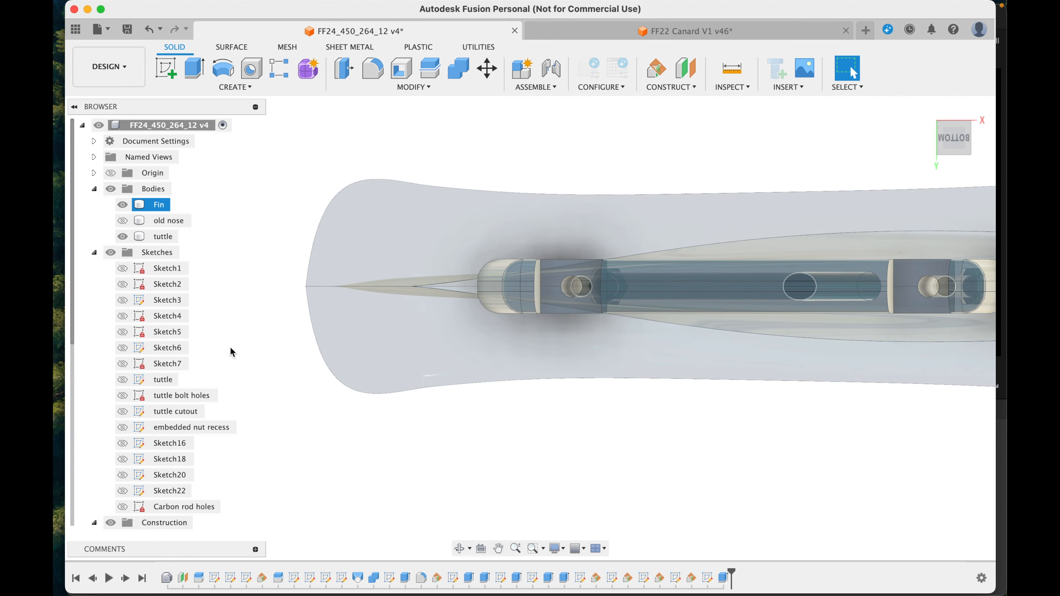
{"action": "left_click", "coordinate": [123, 507]}
{"action": "scroll", "coordinate": [741, 366], "scroll_direction": "right", "scroll_amount": 10}
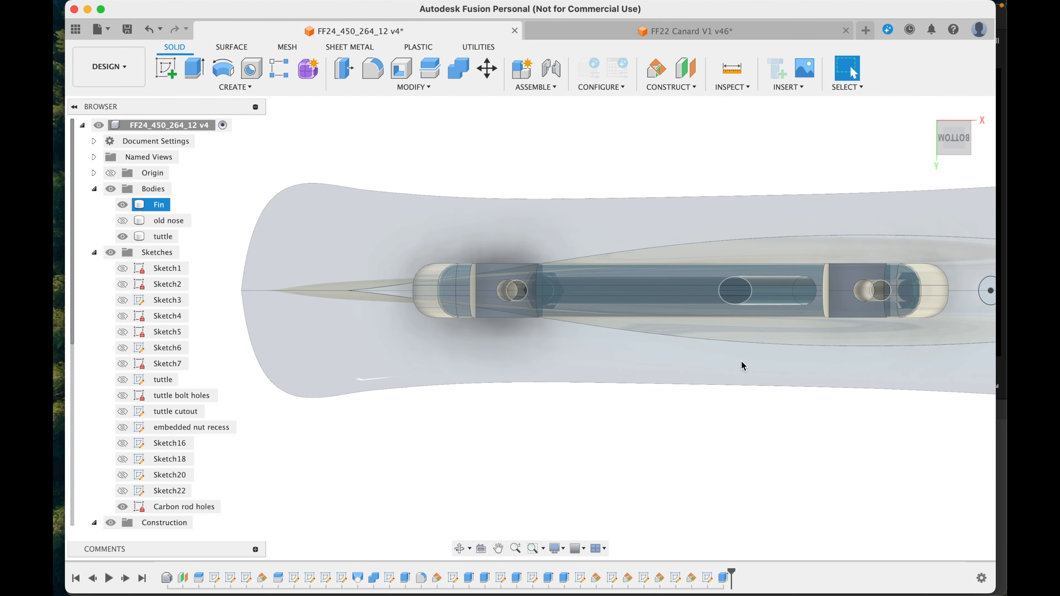
{"action": "scroll", "coordinate": [742, 367], "scroll_direction": "right", "scroll_amount": 4}
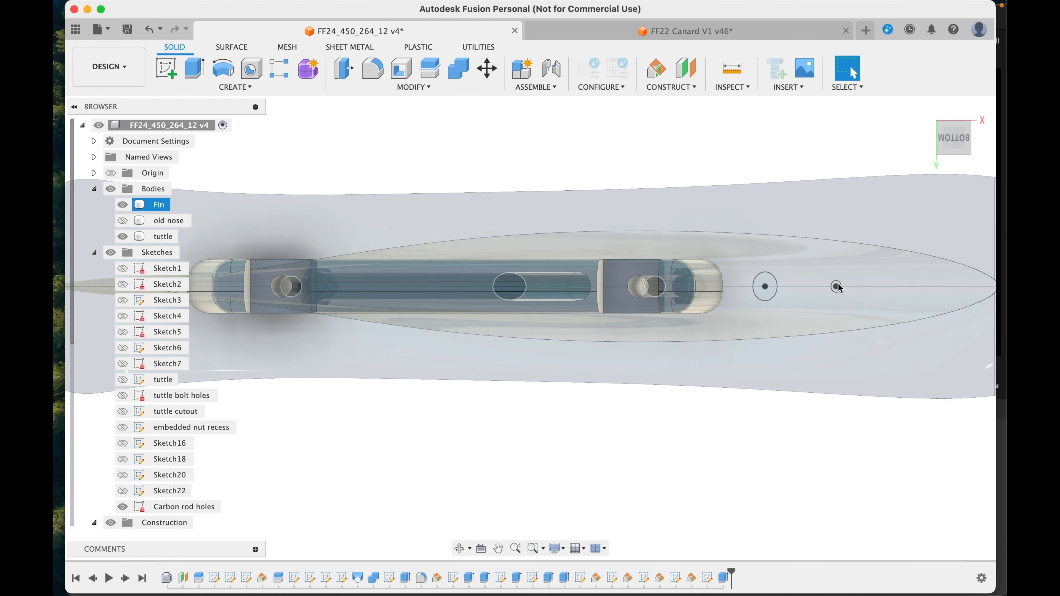
{"action": "scroll", "coordinate": [840, 288], "scroll_direction": "up", "scroll_amount": 10}
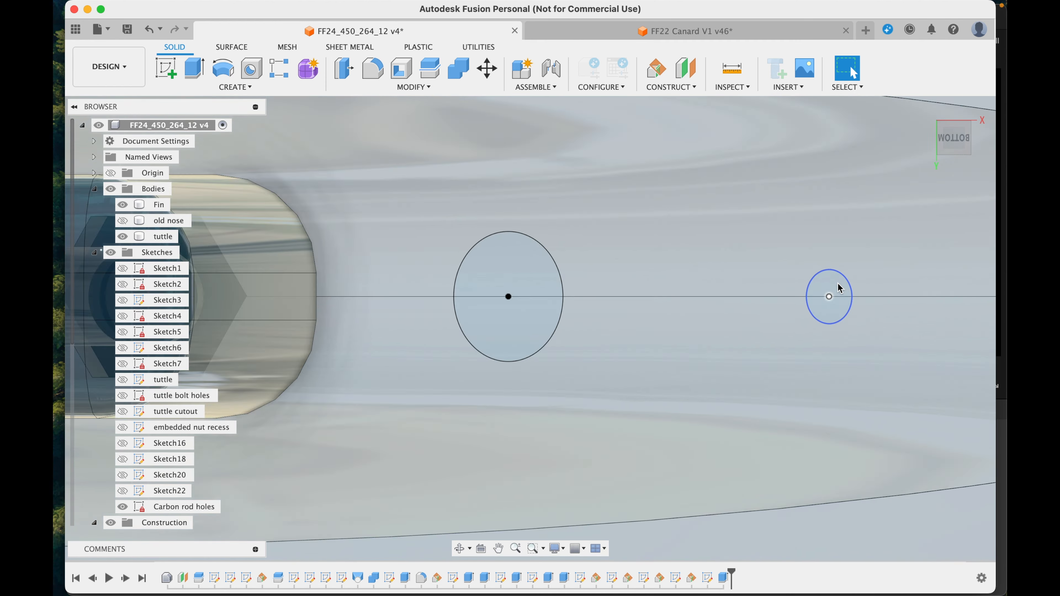
{"action": "left_click", "coordinate": [828, 289]}
{"action": "key", "text": "e"}
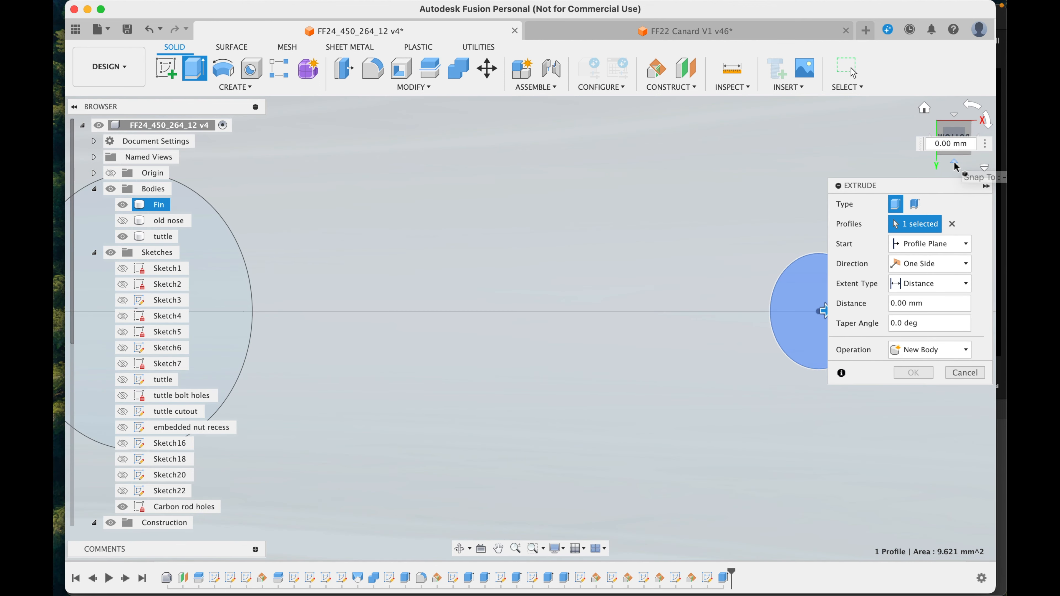
Step: Set the smaller circle's extrude to start at an offset of -120 mm and cut a distance of -275 mm
{"action": "left_click", "coordinate": [955, 162]}
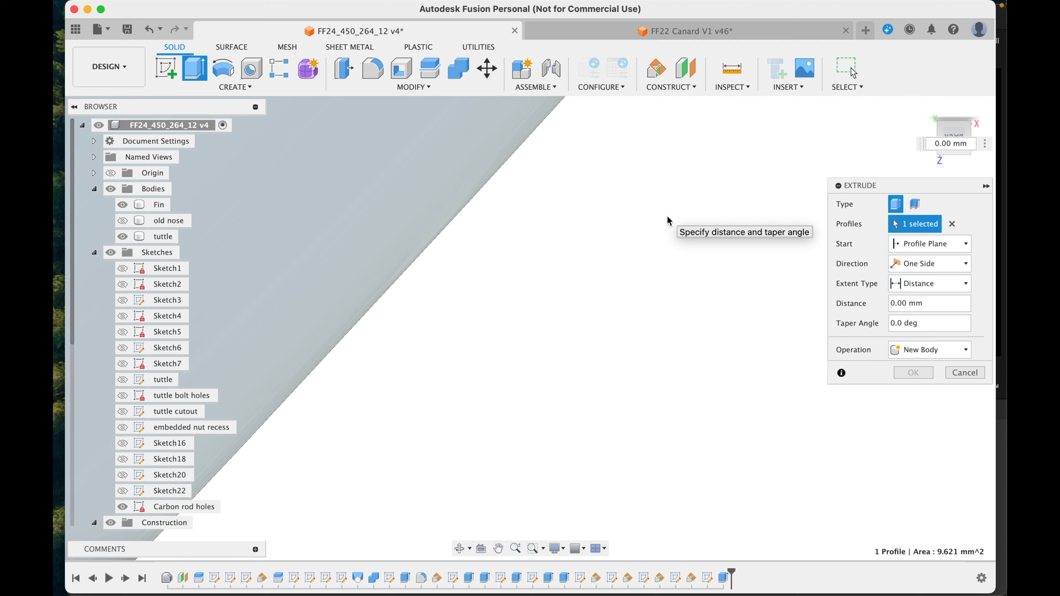
{"action": "scroll", "coordinate": [668, 217], "scroll_direction": "down", "scroll_amount": 10}
{"action": "scroll", "coordinate": [667, 220], "scroll_direction": "down", "scroll_amount": 10}
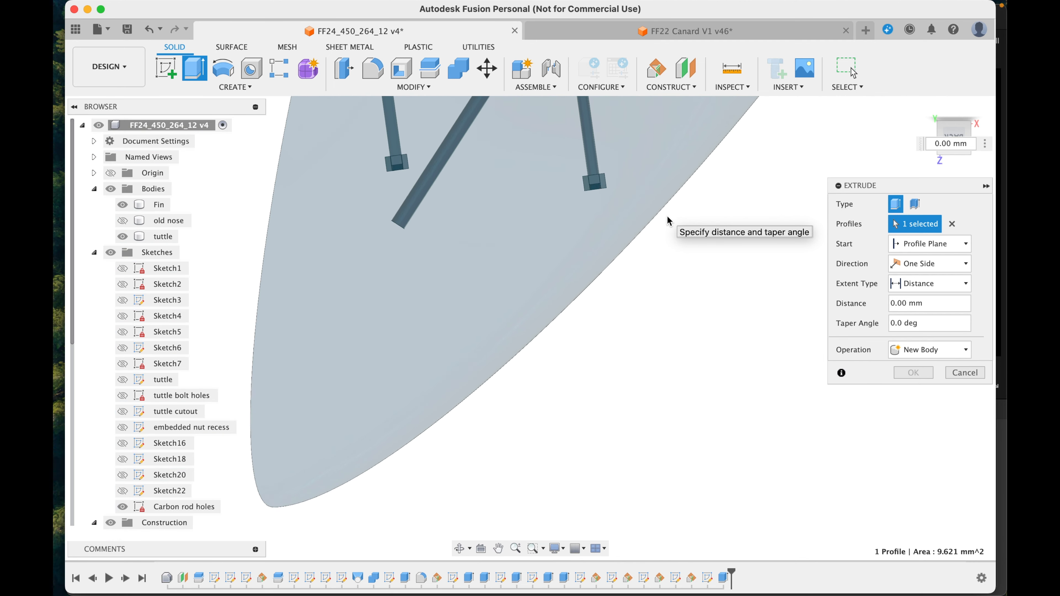
{"action": "scroll", "coordinate": [668, 217], "scroll_direction": "up", "scroll_amount": 3}
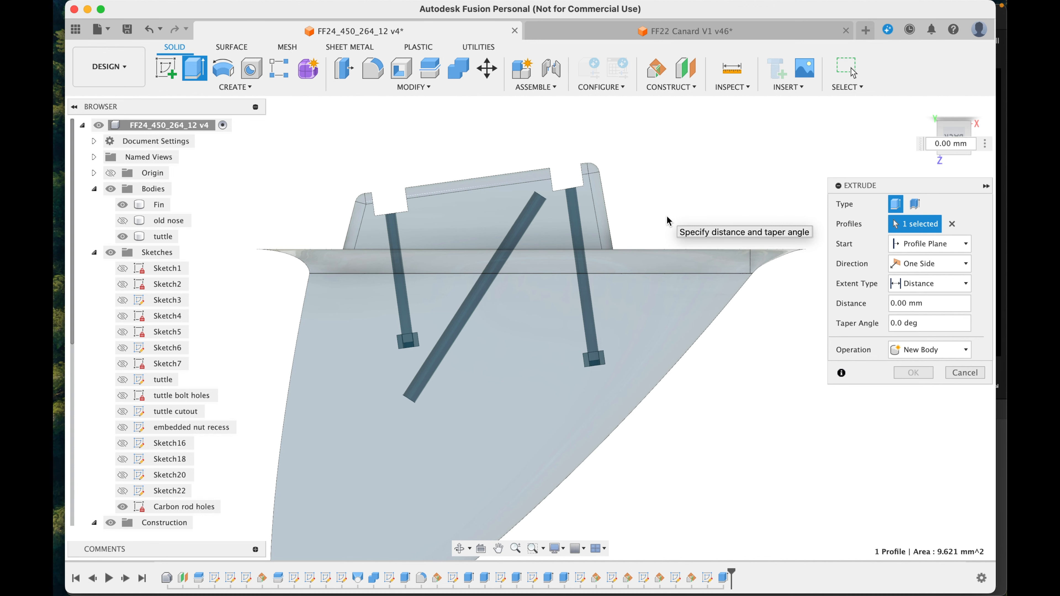
{"action": "left_click", "coordinate": [927, 244]}
{"action": "left_click", "coordinate": [915, 274]}
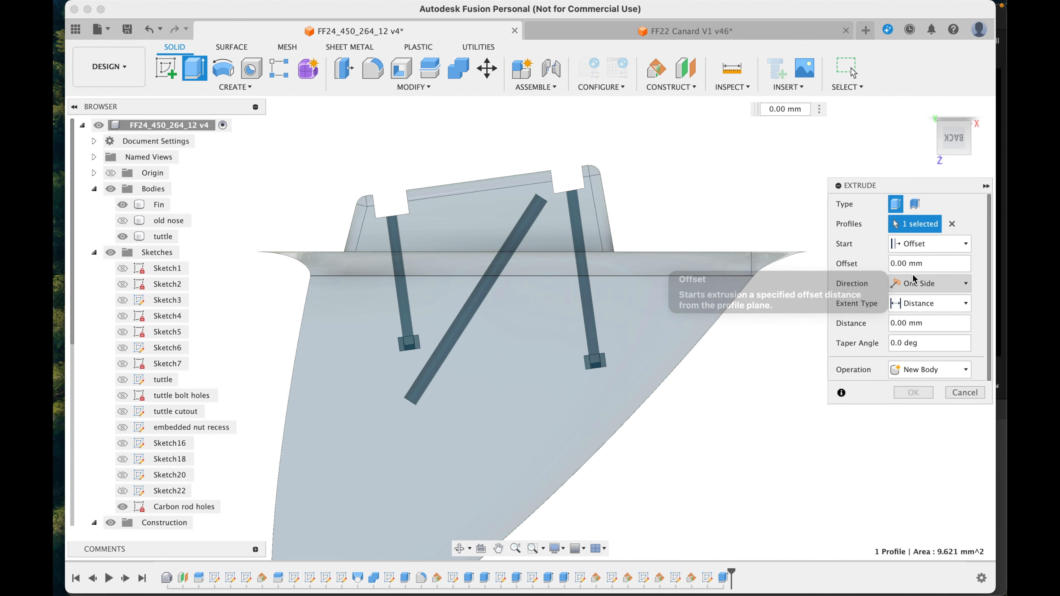
{"action": "scroll", "coordinate": [572, 247], "scroll_direction": "down", "scroll_amount": 3}
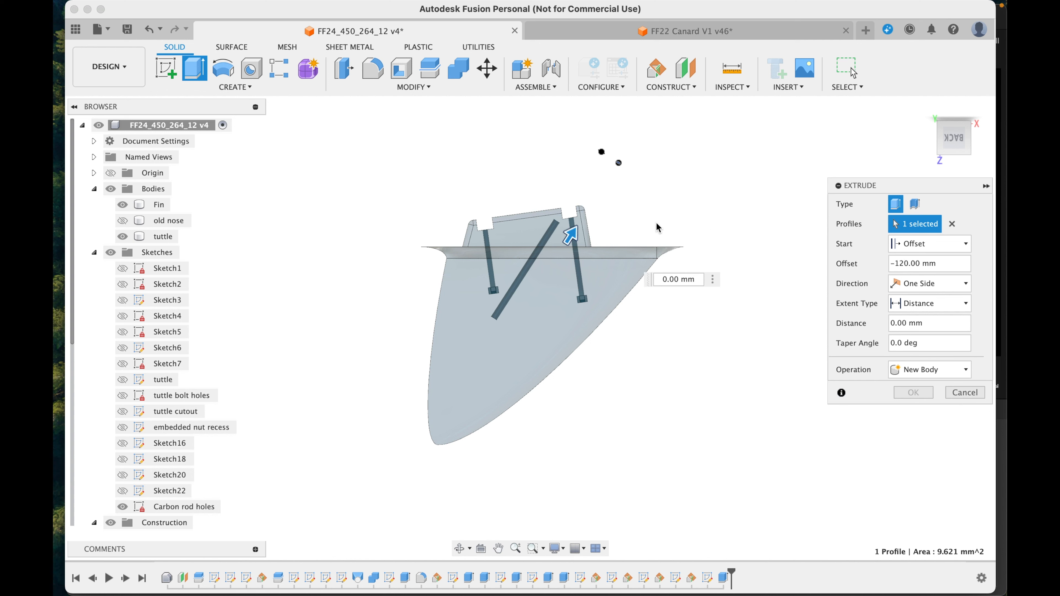
{"action": "left_click_drag", "start_coordinate": [475, 371], "coordinate": [440, 432]}
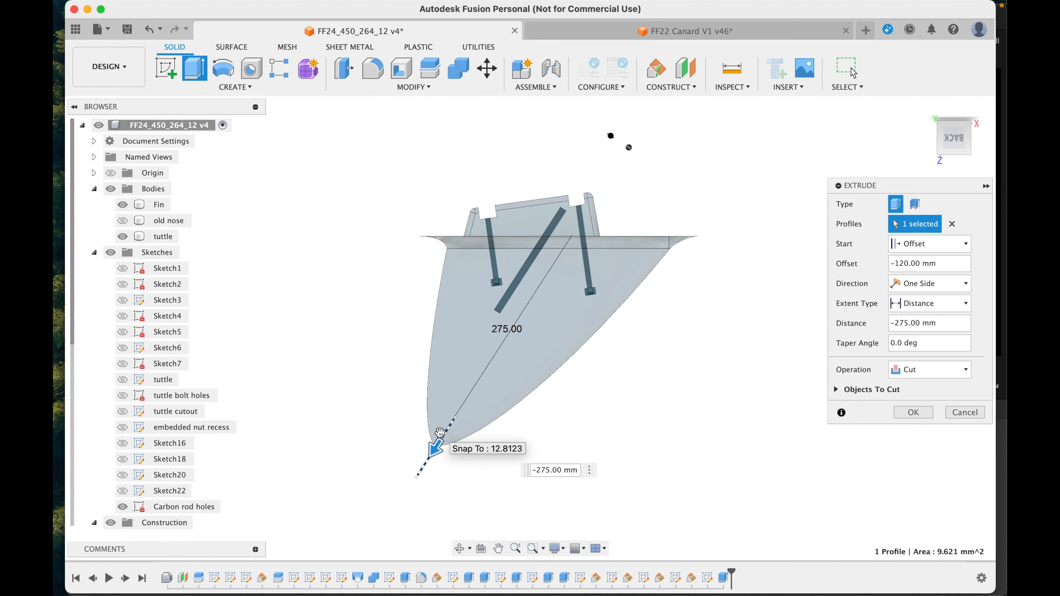
Step: Adjust the smaller rod hole's start offset to -110 mm and its distance to -250 mm, and complete the cut
{"action": "scroll", "coordinate": [434, 443], "scroll_direction": "up", "scroll_amount": 5}
{"action": "scroll", "coordinate": [636, 171], "scroll_direction": "down", "scroll_amount": 5}
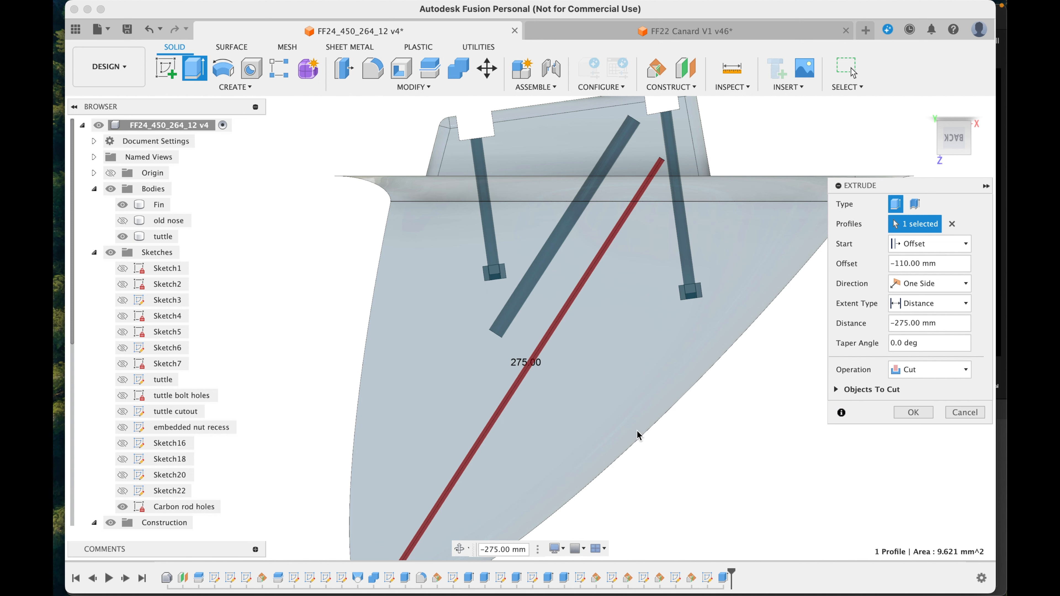
{"action": "scroll", "coordinate": [638, 434], "scroll_direction": "down", "scroll_amount": 6}
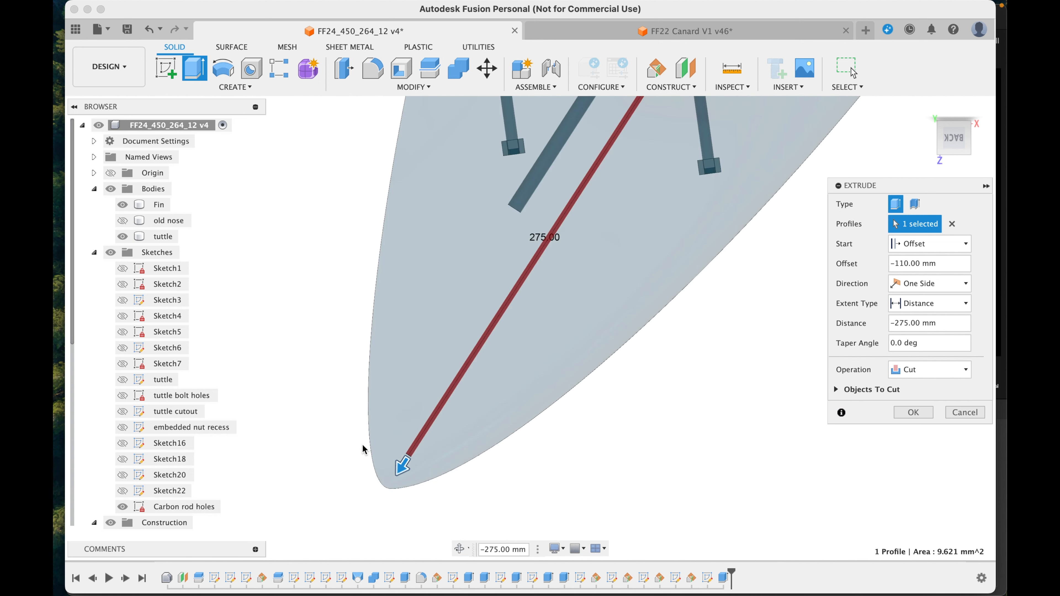
{"action": "left_click_drag", "start_coordinate": [403, 465], "coordinate": [428, 428]}
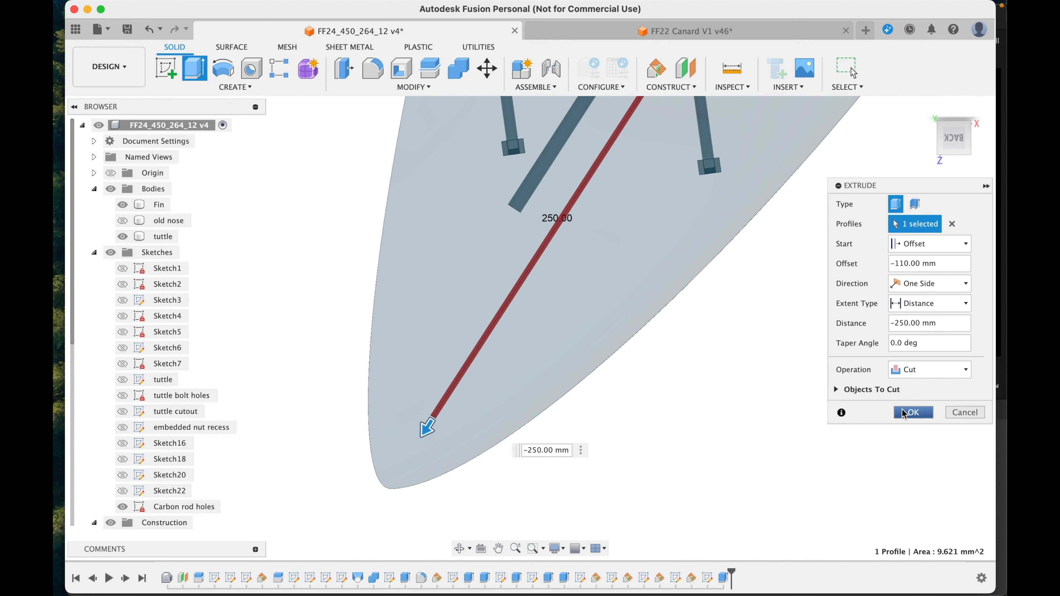
{"action": "left_click", "coordinate": [913, 414]}
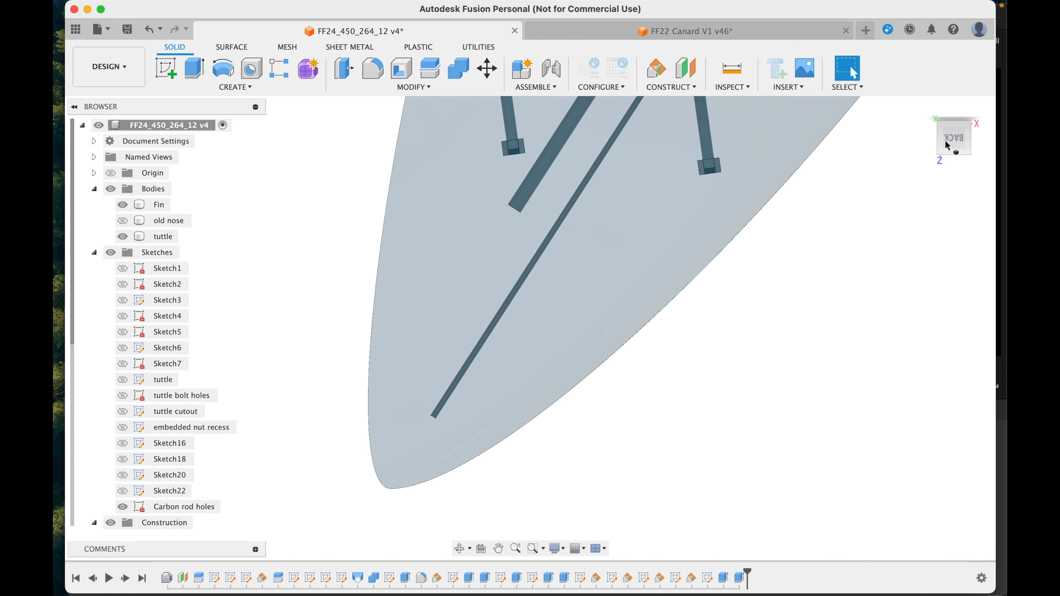
{"action": "left_click", "coordinate": [925, 110]}
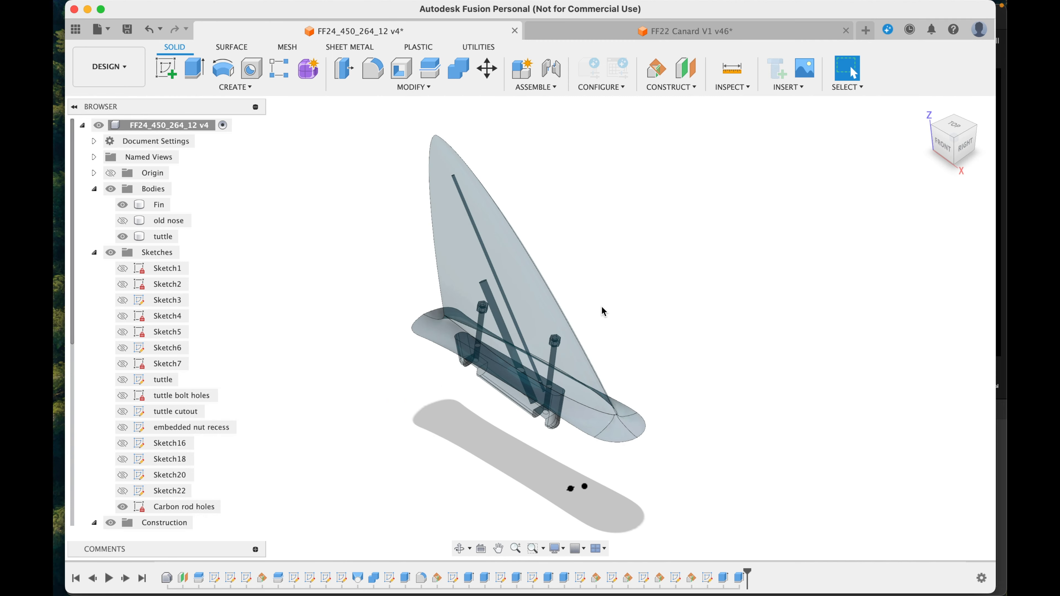
{"action": "right_click", "coordinate": [159, 207]}
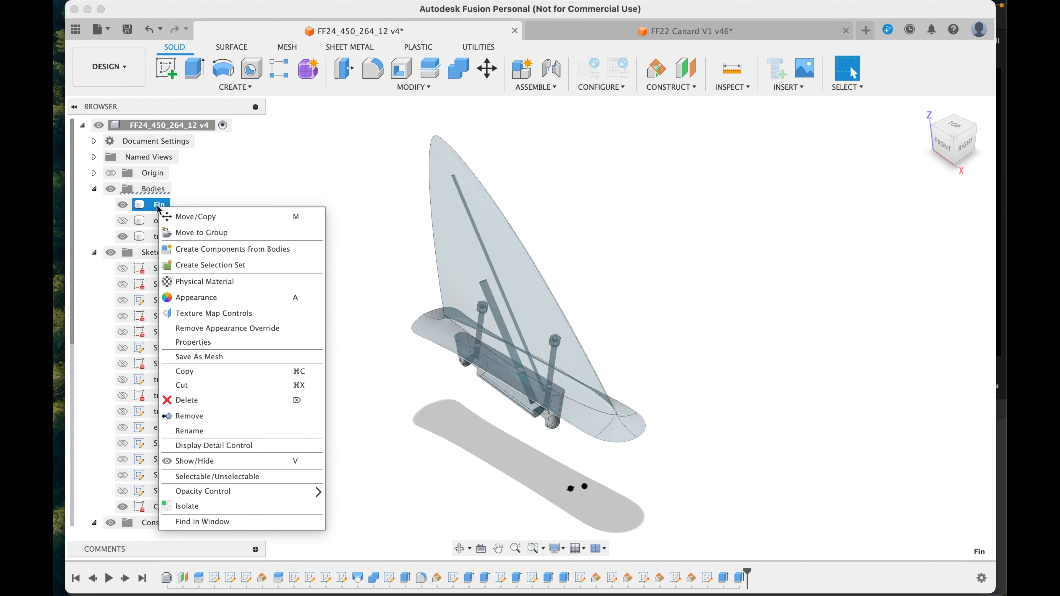
{"action": "left_click", "coordinate": [205, 356]}
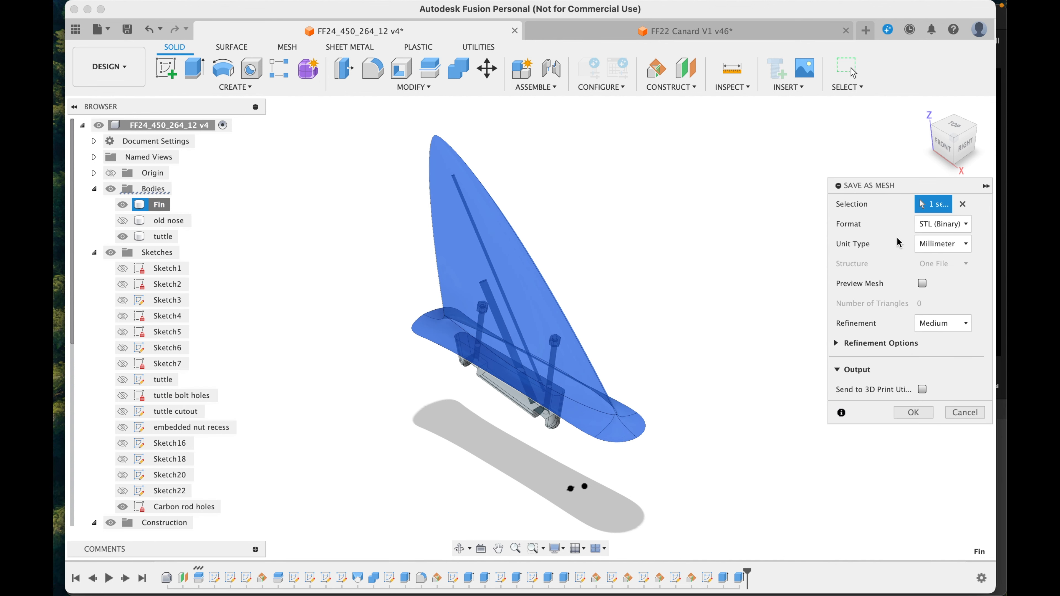
{"action": "left_click", "coordinate": [947, 226]}
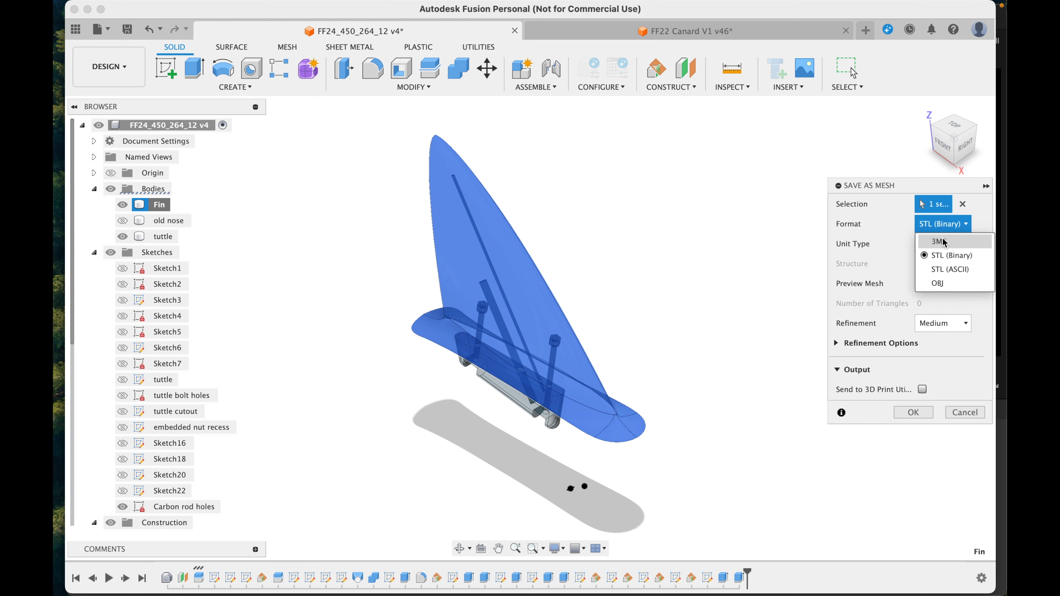
{"action": "left_click", "coordinate": [910, 230]}
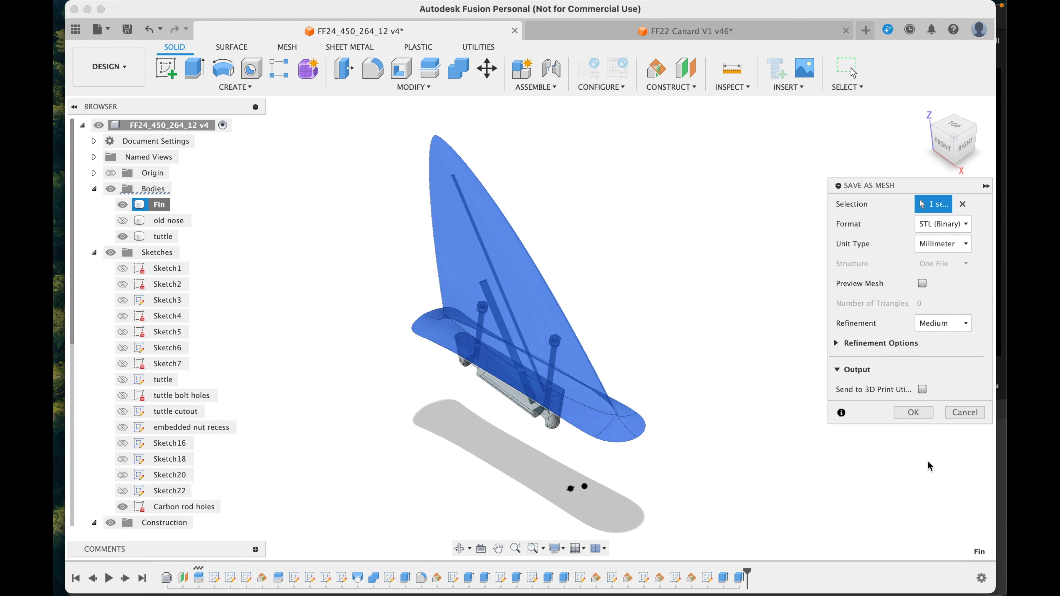
{"action": "left_click", "coordinate": [913, 413]}
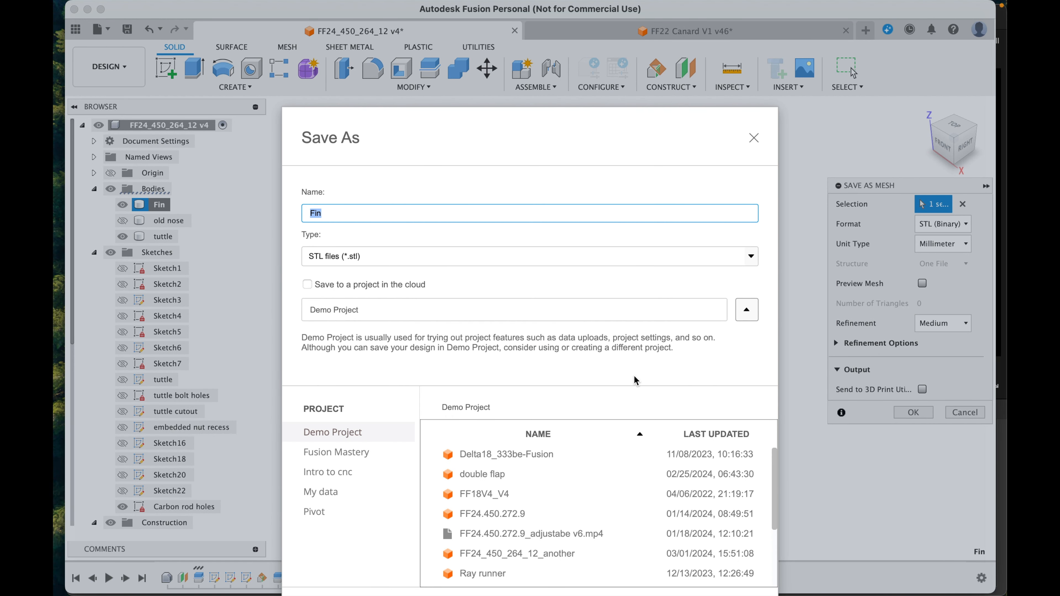
{"action": "left_click", "coordinate": [754, 139]}
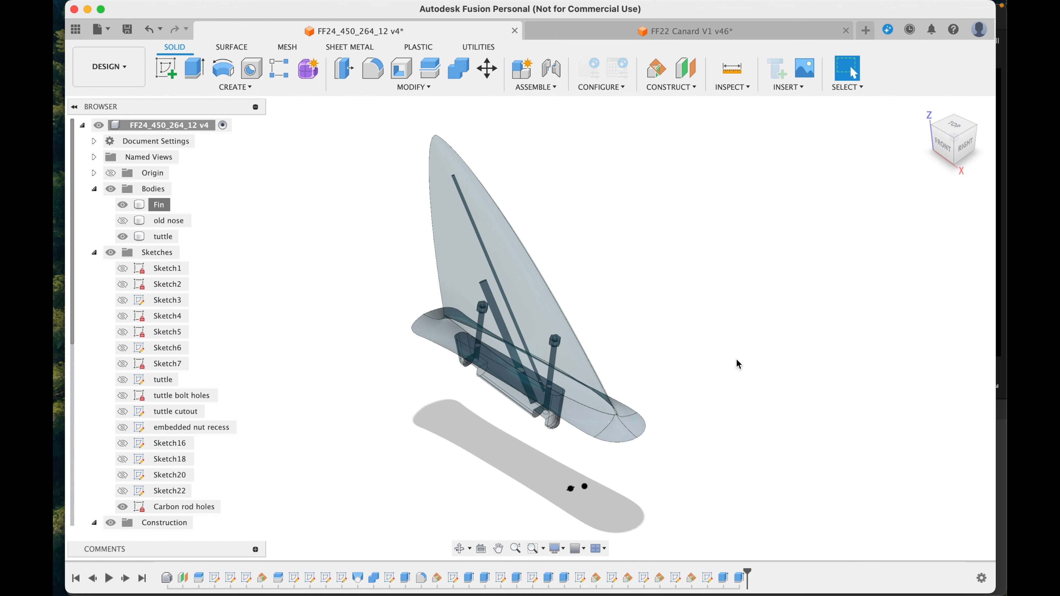
Step: Save the fin design as a new version
{"action": "key", "text": "super+s"}
{"action": "key", "text": "Return"}
{"action": "key", "text": "super+space"}
{"action": "type", "text": "screenshot"}
{"action": "key", "text": "Return"}
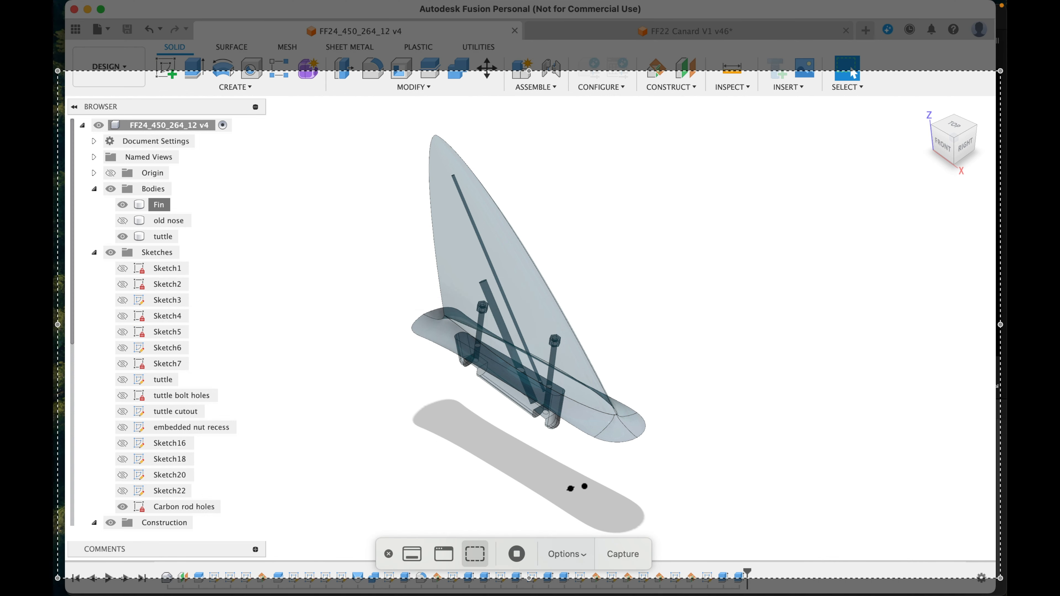
{"action": "left_click", "coordinate": [517, 554]}
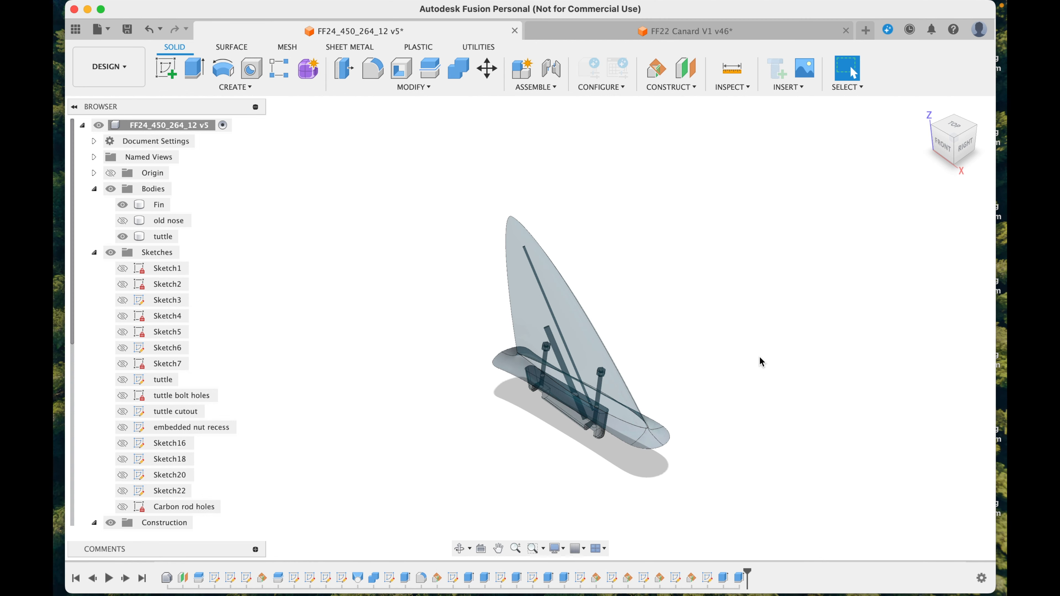